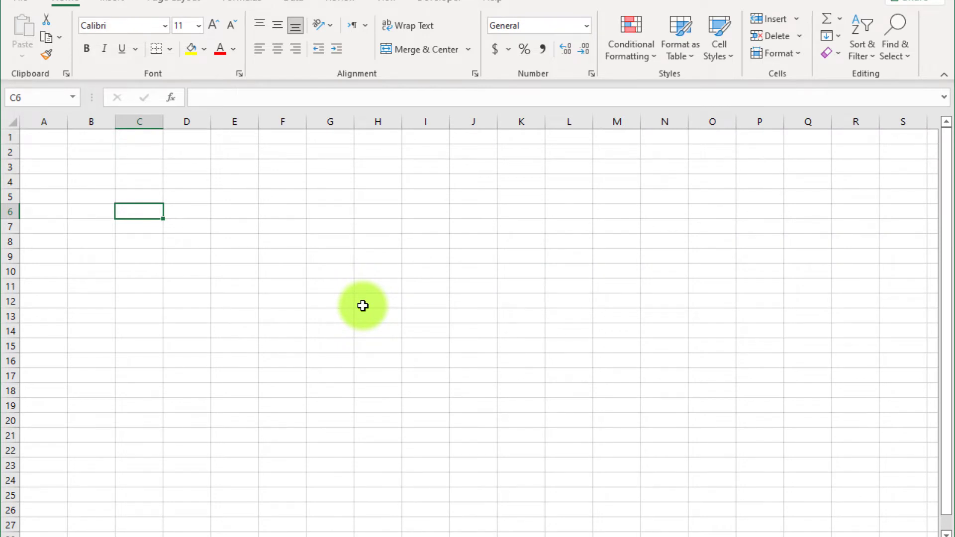
# Step: Examine the preset number formats offered for cell C6, from General to Text, and the full Format Cells settings
pyautogui.click(587, 25)
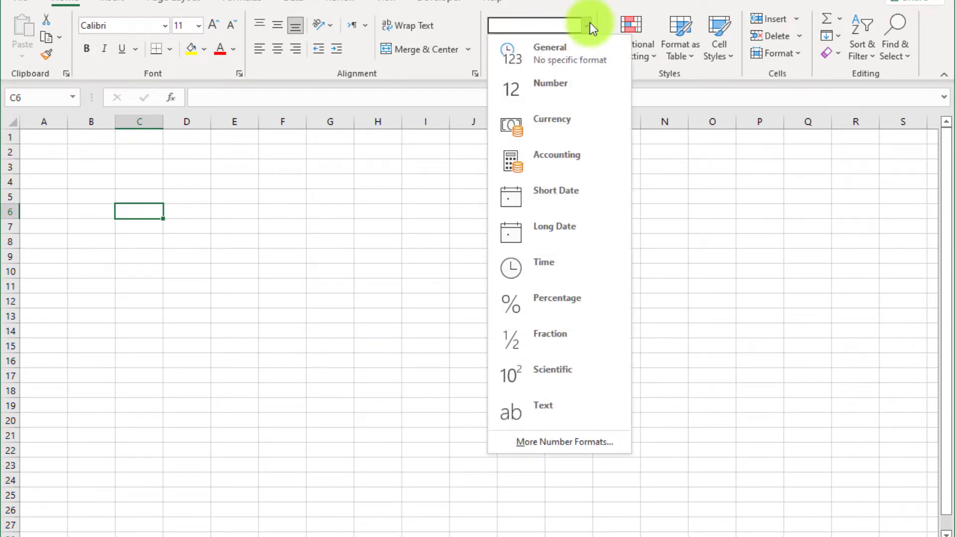
pyautogui.press('Down')
pyautogui.press('Down')
pyautogui.press('Down')
pyautogui.press('Down')
pyautogui.press('Down')
pyautogui.press('Down')
pyautogui.press('Down')
pyautogui.press('Down')
pyautogui.press('Down')
pyautogui.press('Down')
pyautogui.press('Down')
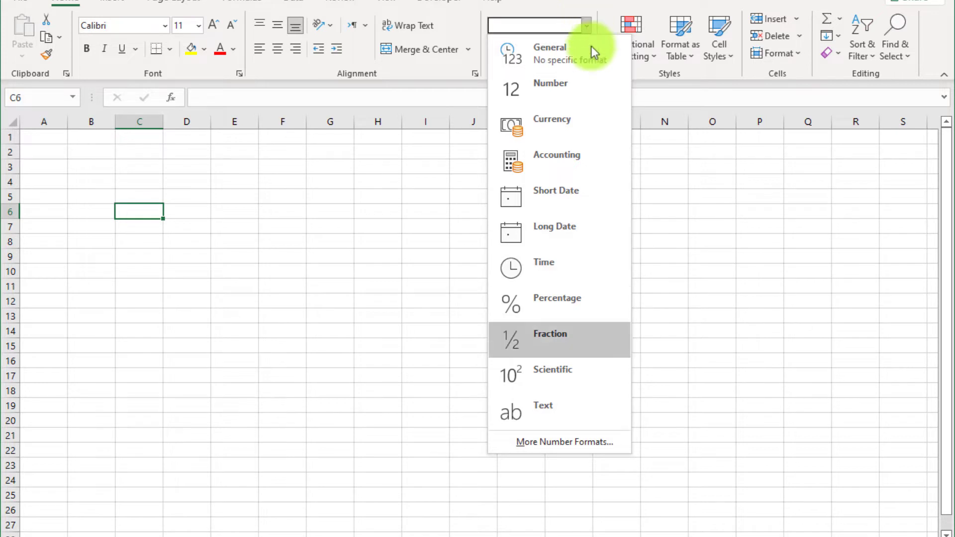
pyautogui.click(613, 446)
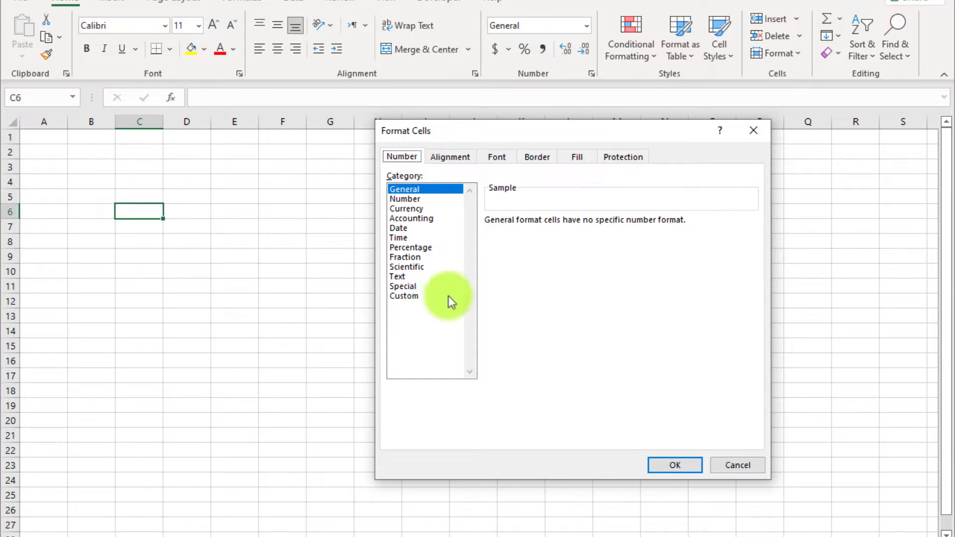
pyautogui.click(753, 130)
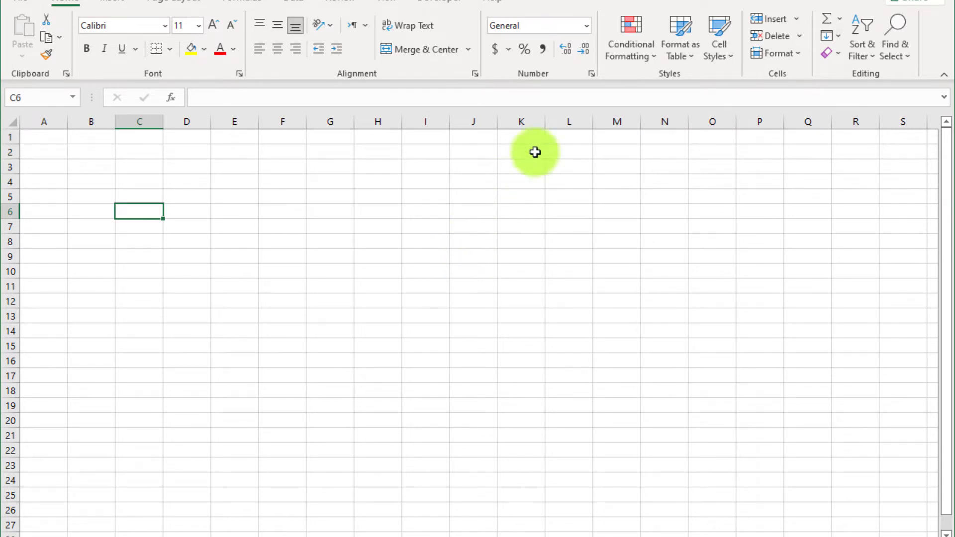
# Step: Examine the number categories in Format Cells for C6, going from General through Special and back
pyautogui.click(592, 74)
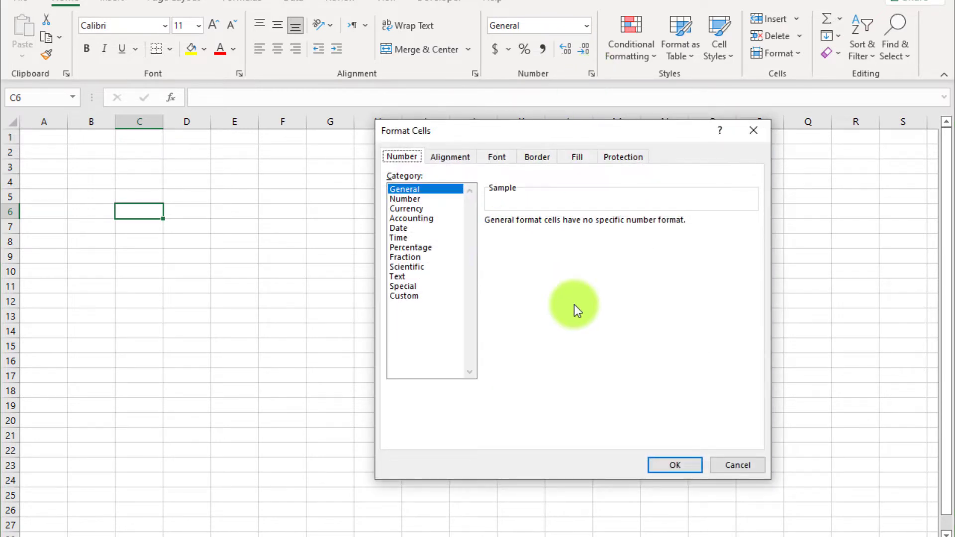
pyautogui.click(755, 131)
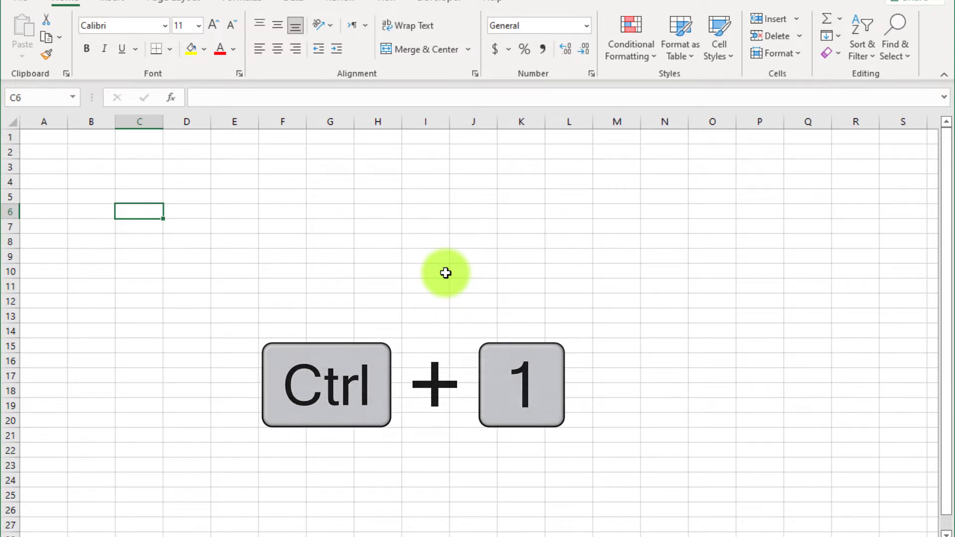
pyautogui.hotkey('ctrl', '1')
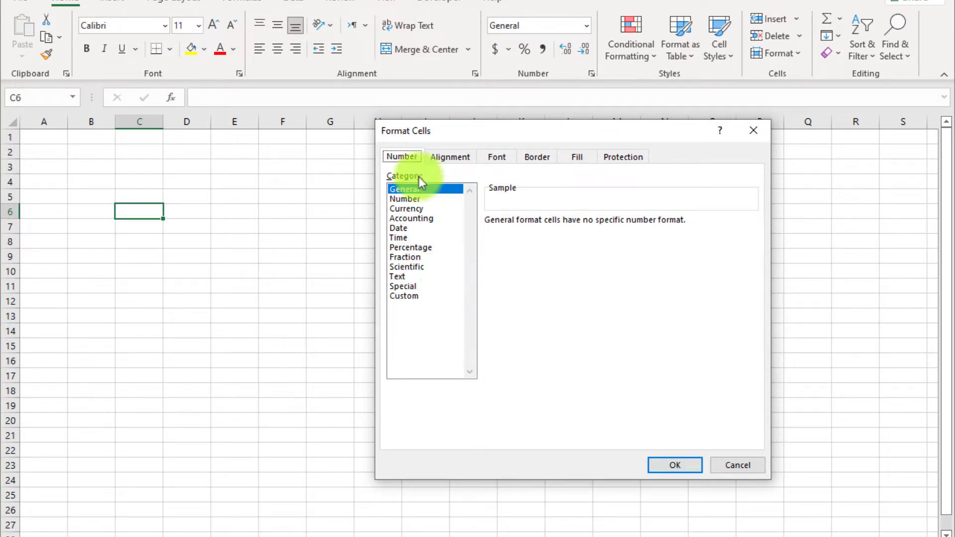
pyautogui.click(422, 189)
pyautogui.press('Down')
pyautogui.press('Down')
pyautogui.press('Down')
pyautogui.press('Down')
pyautogui.press('Down')
pyautogui.press('Down')
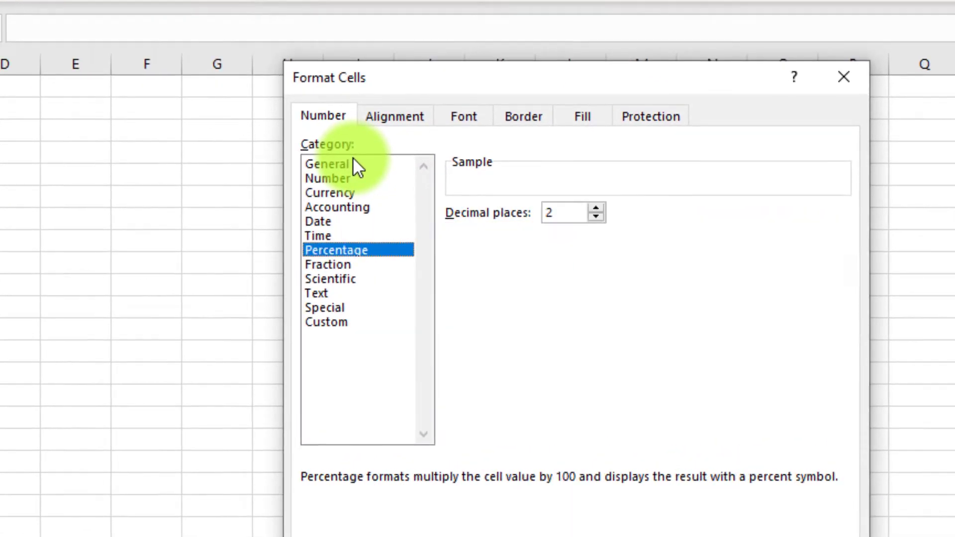
pyautogui.press('Down')
pyautogui.press('Down')
pyautogui.press('Down')
pyautogui.press('Down')
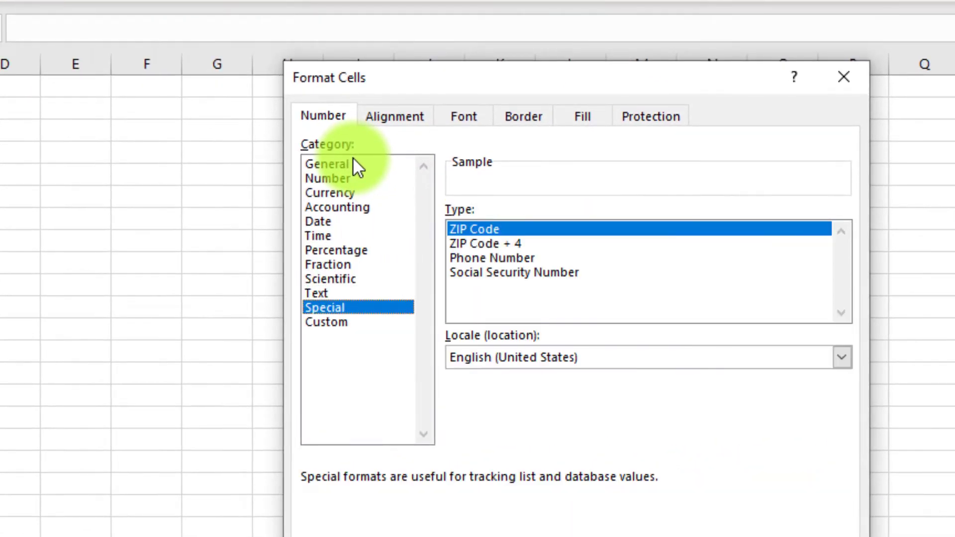
pyautogui.press('Up')
pyautogui.press('Up')
pyautogui.press('Up')
pyautogui.press('Up')
pyautogui.press('Up')
pyautogui.press('Up')
pyautogui.press('Up')
pyautogui.press('Up')
pyautogui.press('Up')
pyautogui.press('Up')
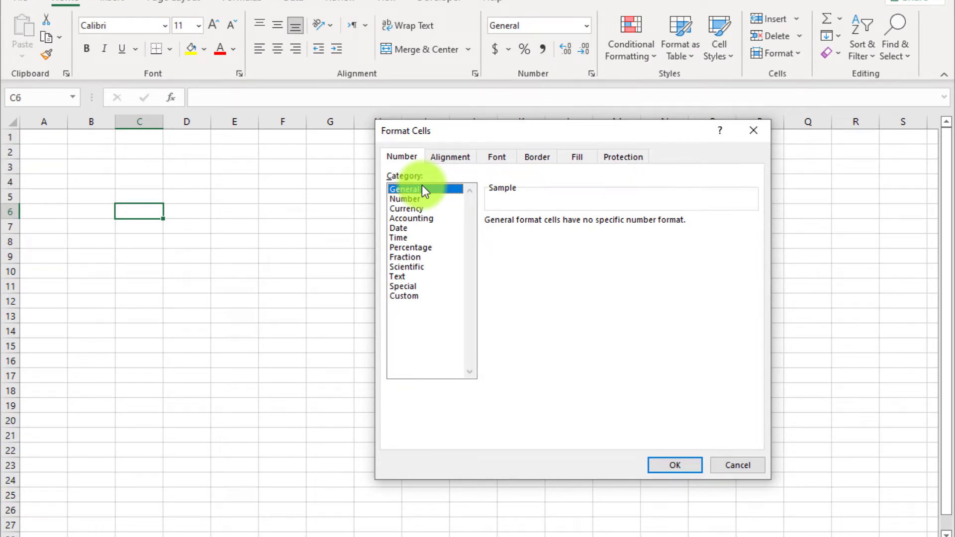
# Step: Examine the built-in format codes of the Custom number category for C6 without applying any
pyautogui.press('End')
pyautogui.moveTo(753, 269)
pyautogui.mouseDown()
pyautogui.moveTo(751, 317)
pyautogui.moveTo(747, 276)
pyautogui.mouseUp()
pyautogui.click(608, 288)
pyautogui.press('Down')
pyautogui.press('Down')
pyautogui.press('Down')
pyautogui.press('Down')
pyautogui.press('Down')
pyautogui.press('Down')
pyautogui.press('Down')
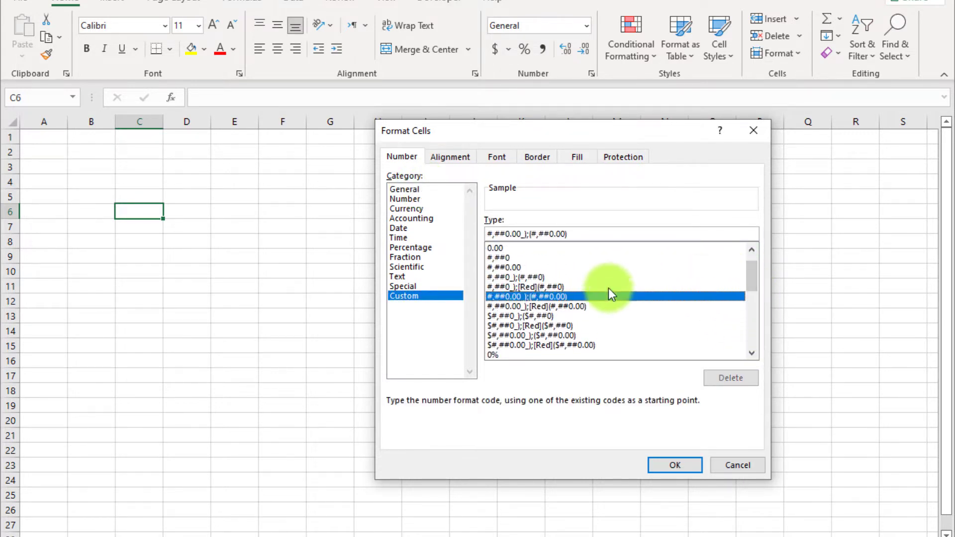
pyautogui.press('Down')
pyautogui.press('Down')
pyautogui.press('Down')
pyautogui.press('Down')
pyautogui.press('Down')
pyautogui.press('Down')
pyautogui.press('Down')
pyautogui.press('Down')
pyautogui.press('Down')
pyautogui.press('Down')
pyautogui.press('Down')
pyautogui.press('Down')
pyautogui.press('Down')
pyautogui.press('Down')
pyautogui.press('Down')
pyautogui.press('Down')
pyautogui.press('Down')
pyautogui.press('Down')
pyautogui.press('Down')
pyautogui.press('Down')
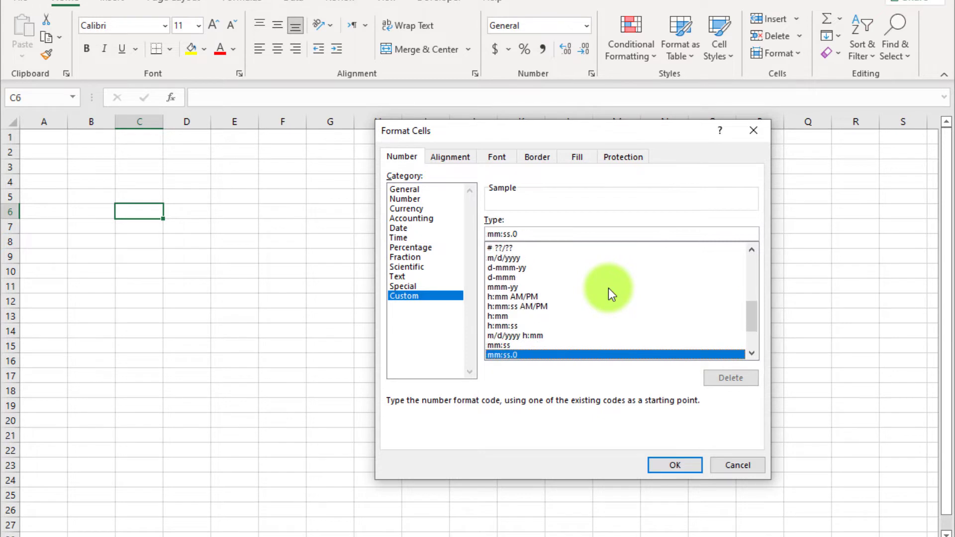
pyautogui.press('Up')
pyautogui.press('Up')
pyautogui.press('Up')
pyautogui.press('Up')
pyautogui.press('Up')
pyautogui.press('Up')
pyautogui.press('Up')
pyautogui.press('Up')
pyautogui.press('Up')
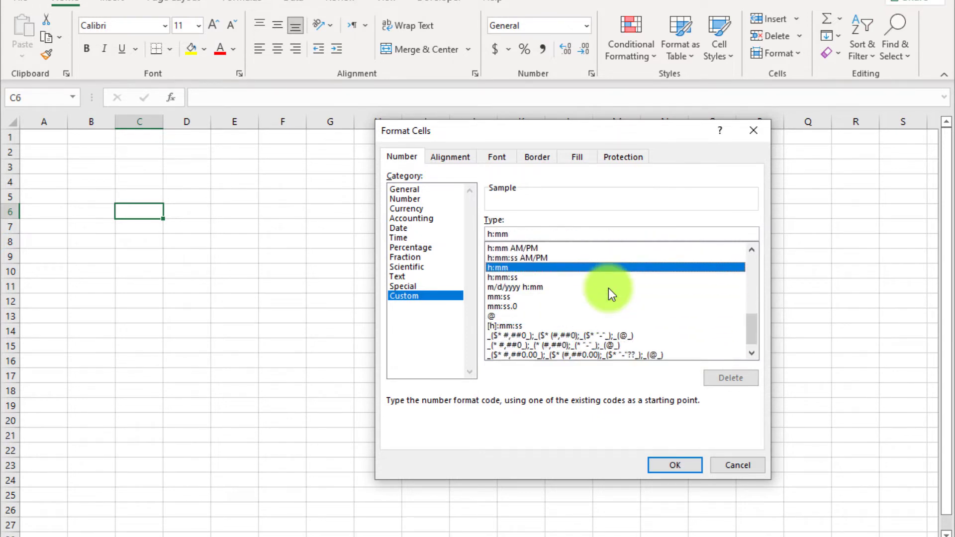
pyautogui.click(752, 130)
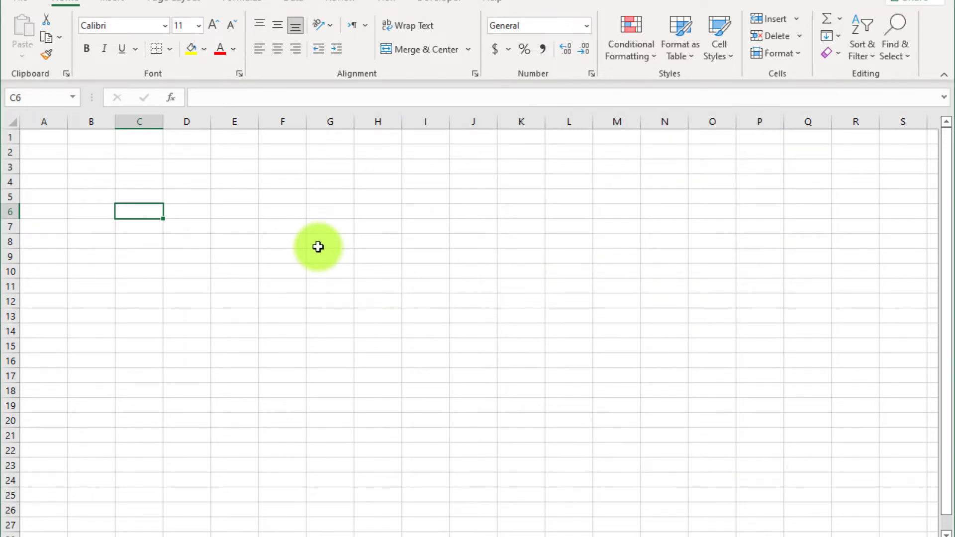
pyautogui.click(246, 215)
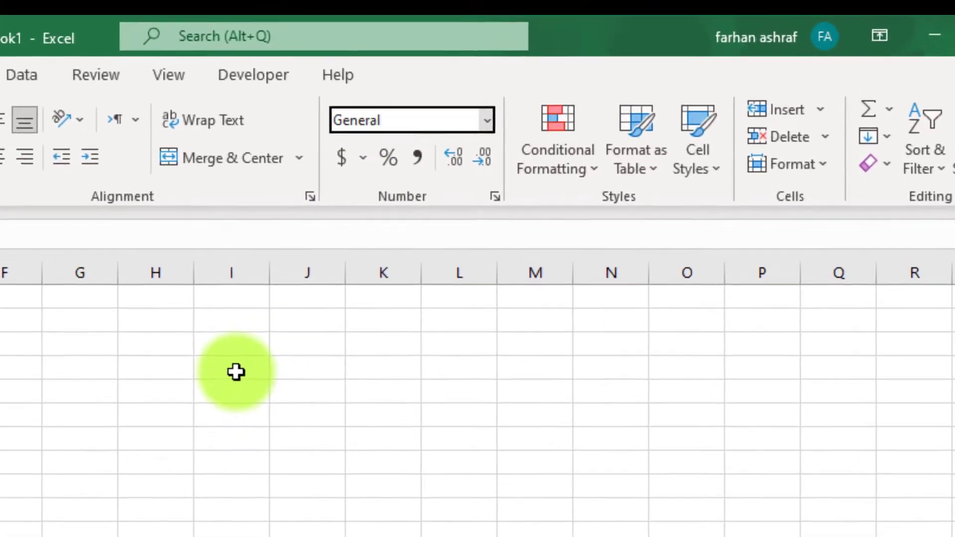
pyautogui.click(378, 226)
pyautogui.click(32, 450)
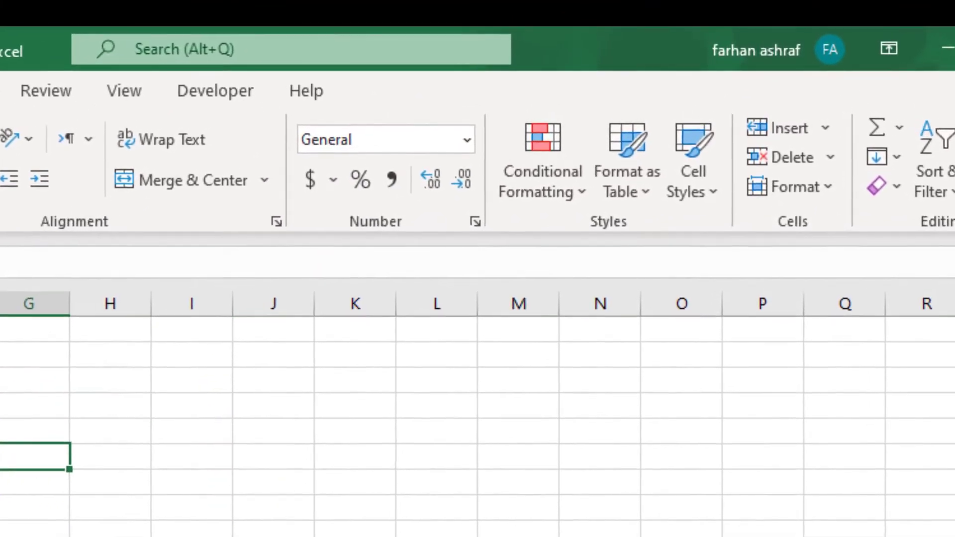
pyautogui.click(10, 420)
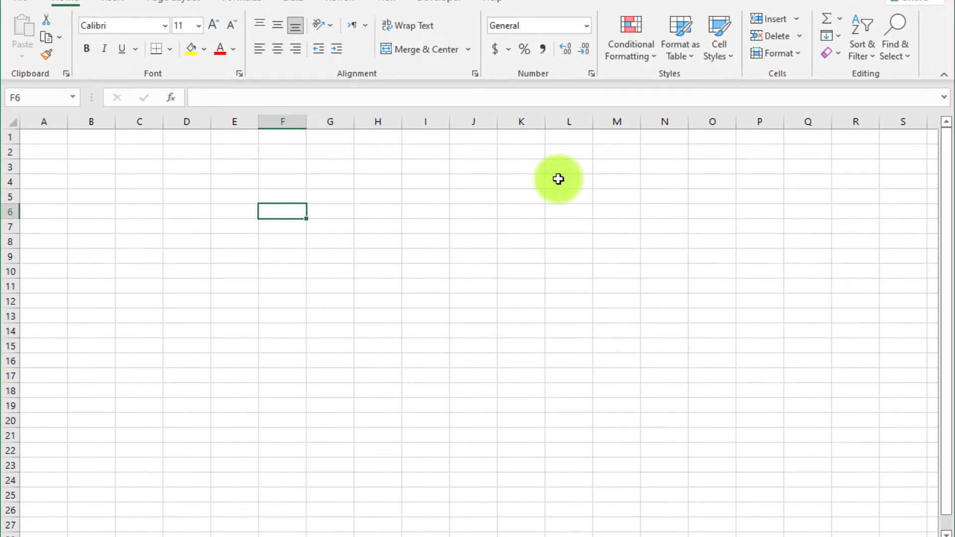
pyautogui.click(558, 179)
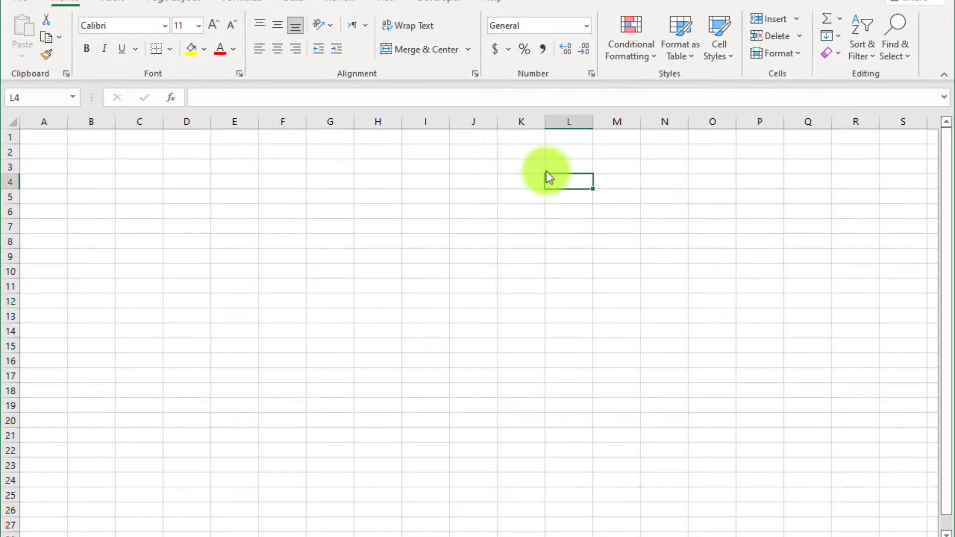
pyautogui.click(518, 149)
# Step: Enter the number 456 in cell G5 and the text Subscribe in H5
pyautogui.click(335, 195)
pyautogui.write('456')
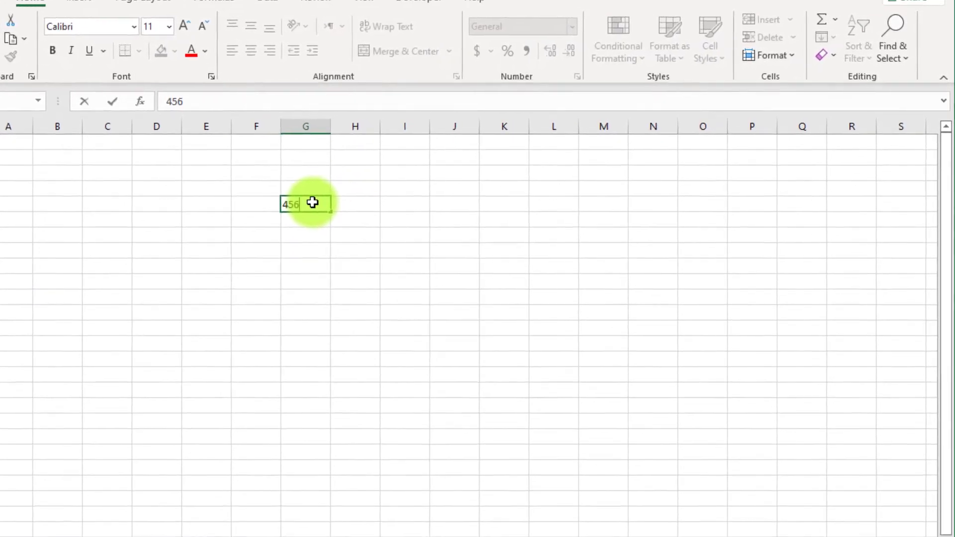
pyautogui.press('Tab')
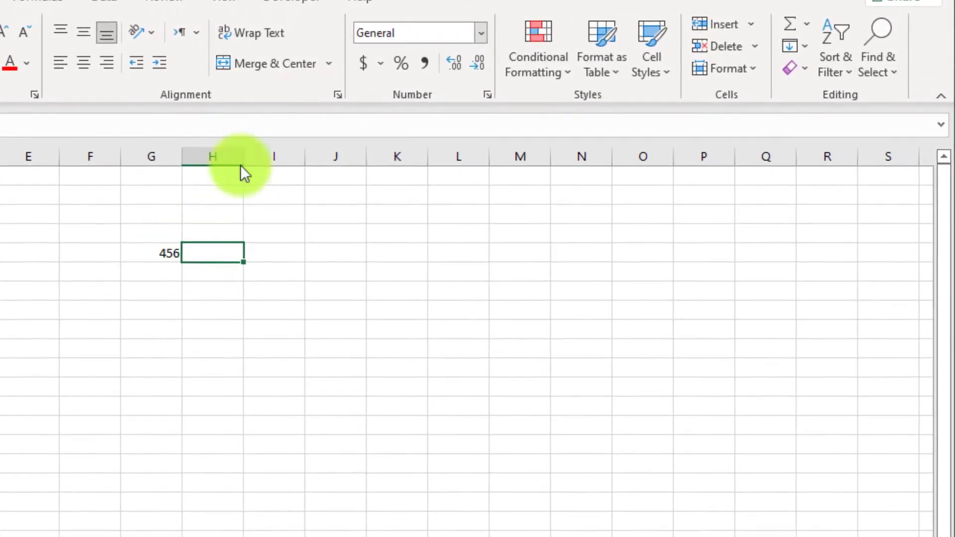
pyautogui.write('Subscribe')
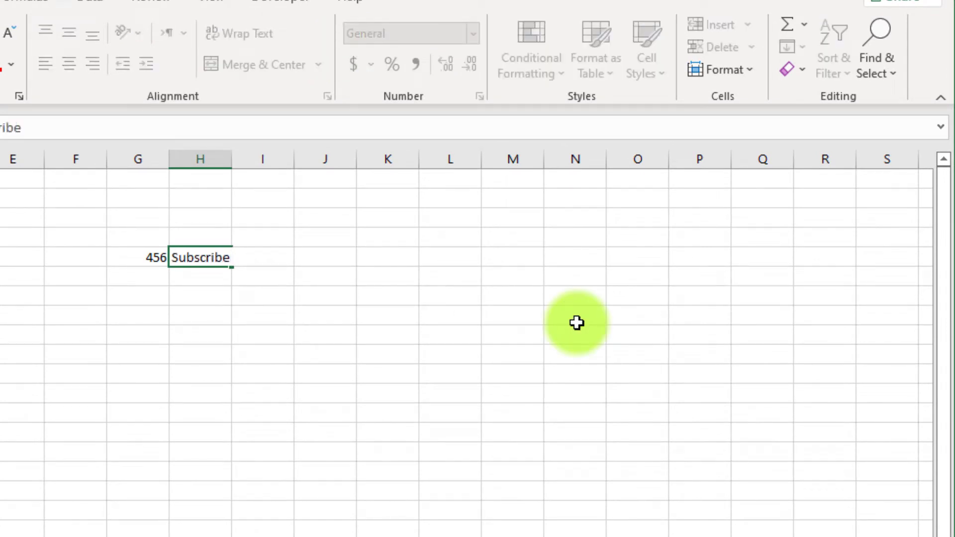
pyautogui.press('Tab')
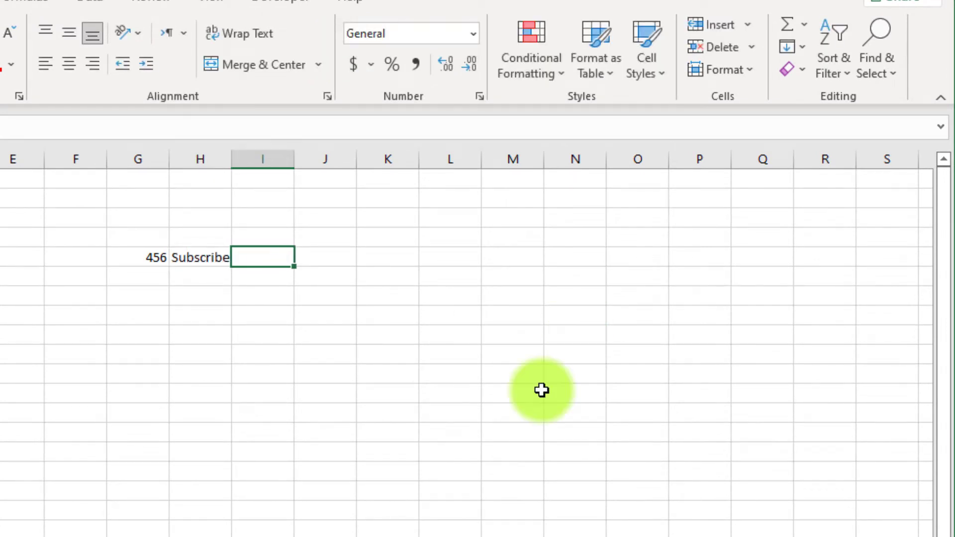
# Step: Enter the date 12/06/2022 in cell I5 and check which number format the cell has
pyautogui.write('12/')
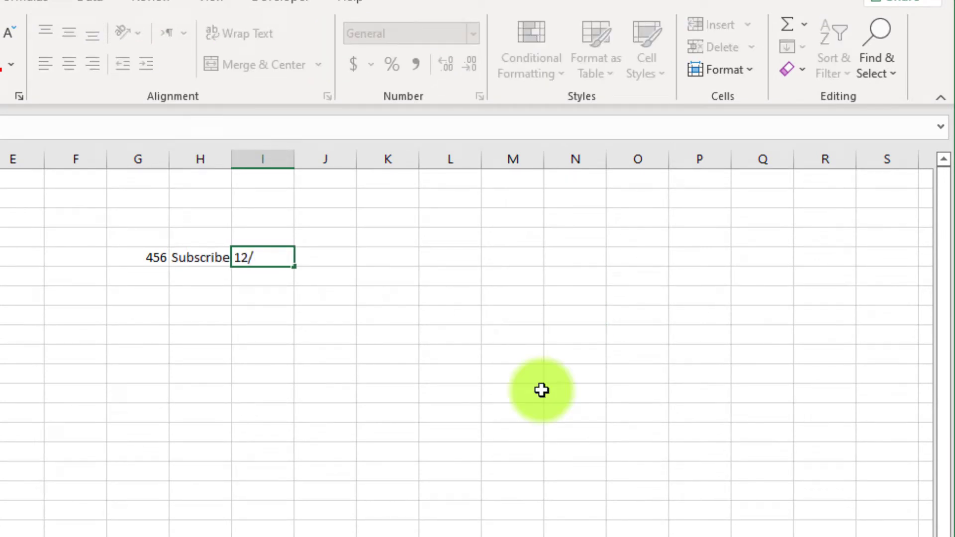
pyautogui.write('06/2022')
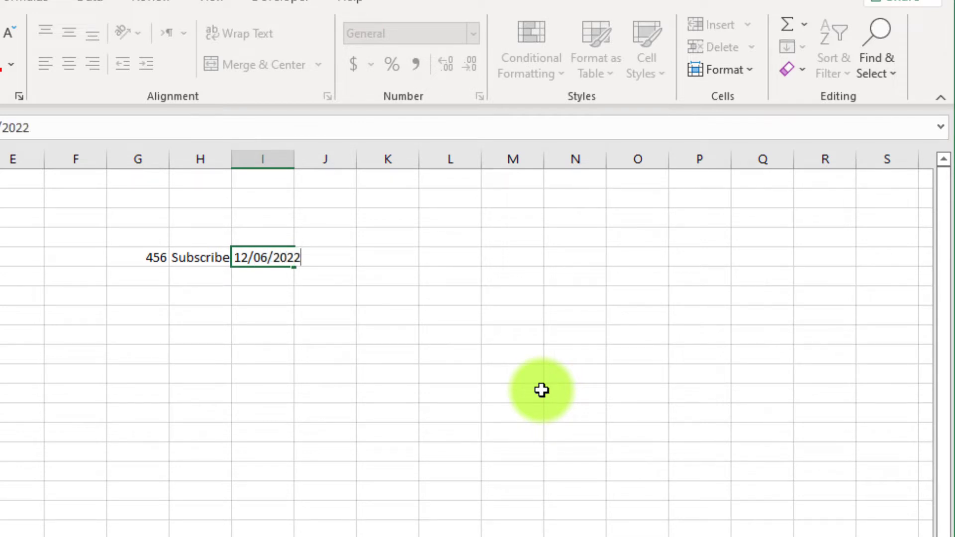
pyautogui.press('Return')
pyautogui.click(273, 256)
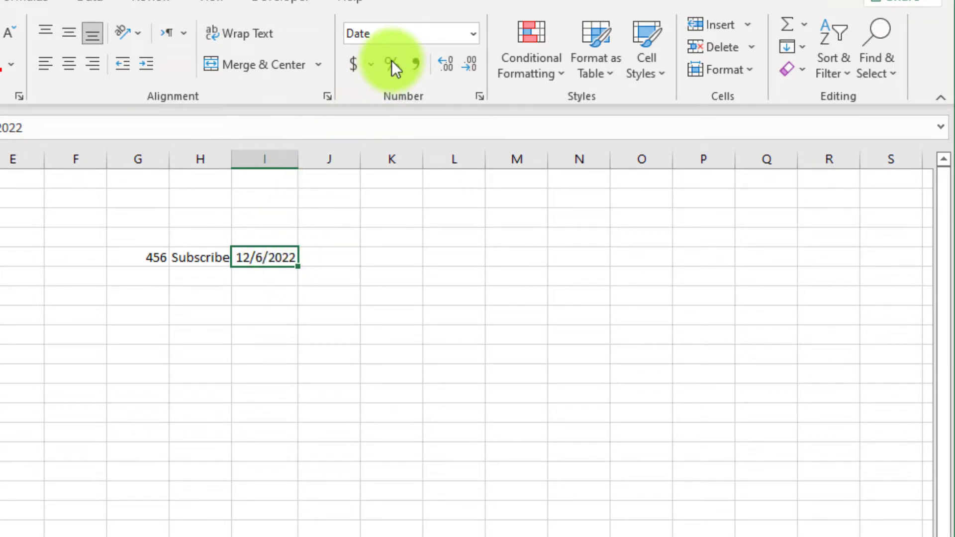
# Step: Enter 4% in cell J5 and check which number format the cell has
pyautogui.click(337, 258)
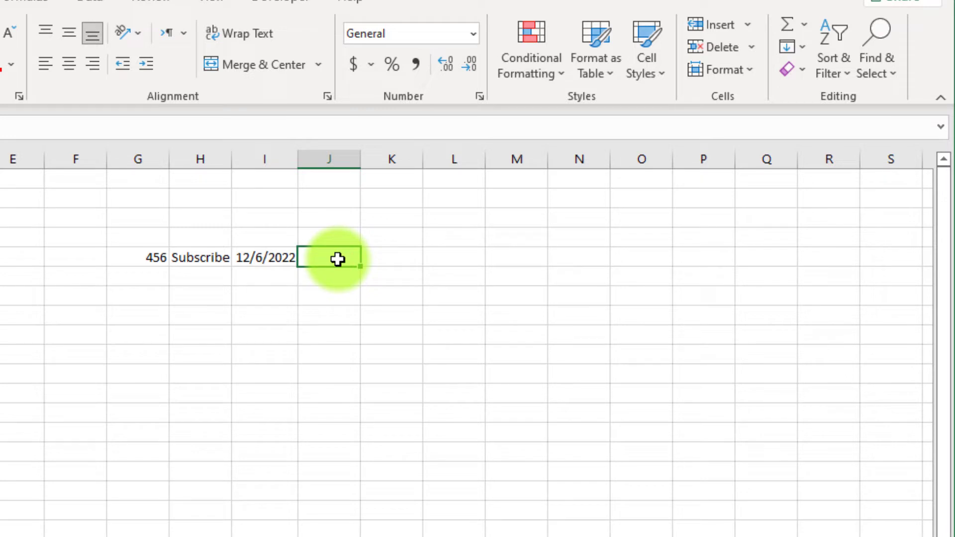
pyautogui.write('4')
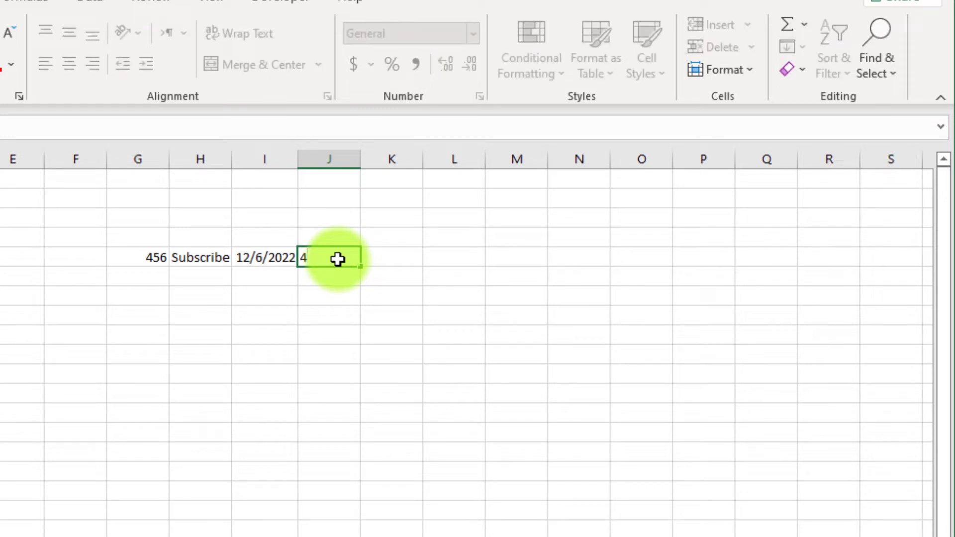
pyautogui.write('%')
pyautogui.press('Return')
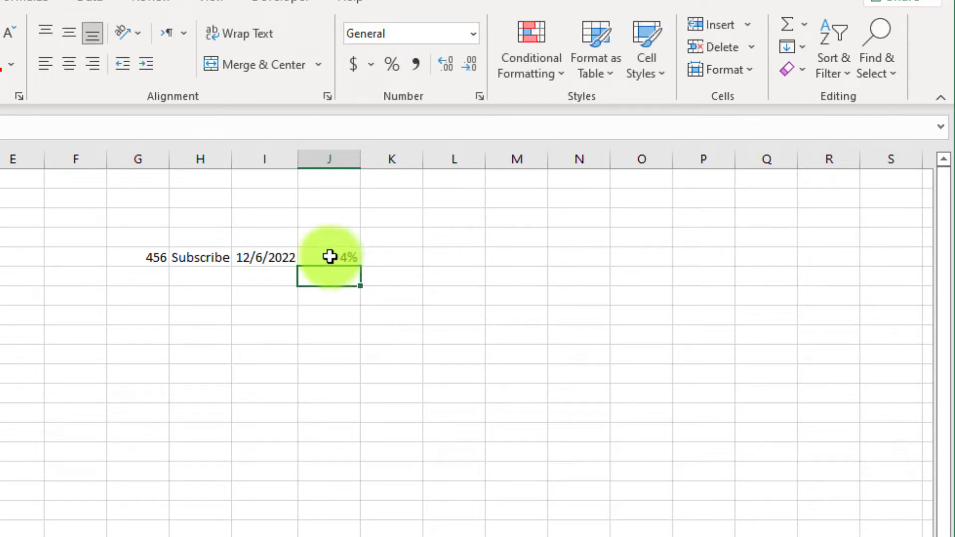
pyautogui.click(338, 259)
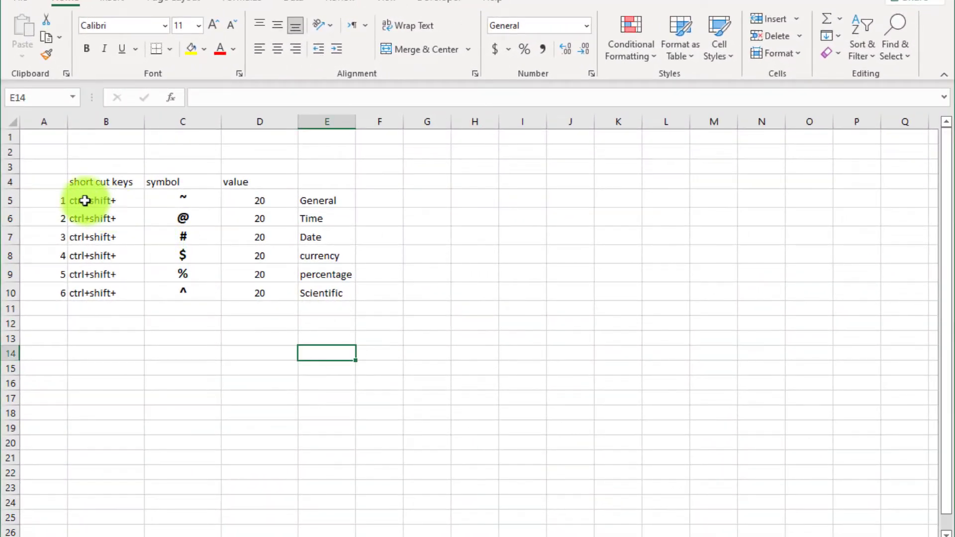
pyautogui.click(87, 201)
pyautogui.click(199, 200)
pyautogui.click(295, 202)
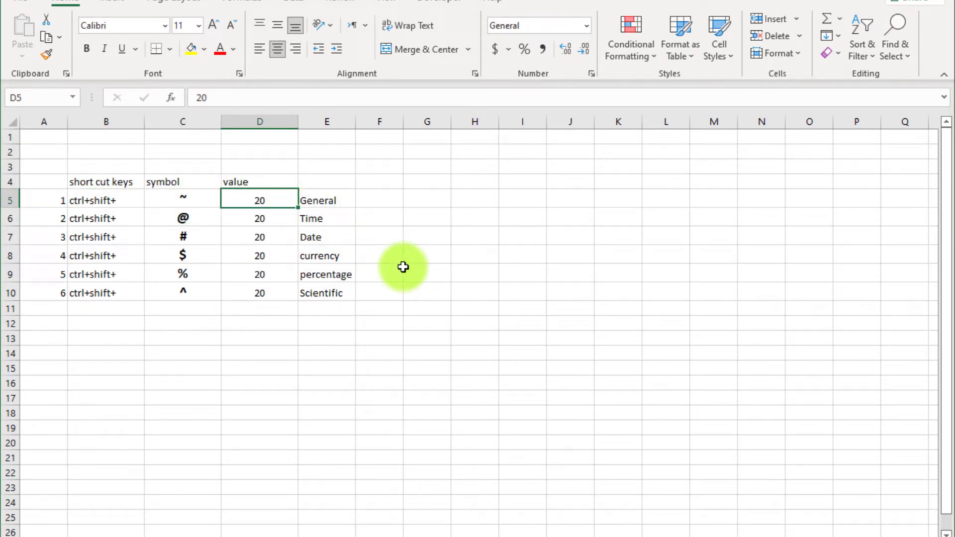
pyautogui.click(272, 221)
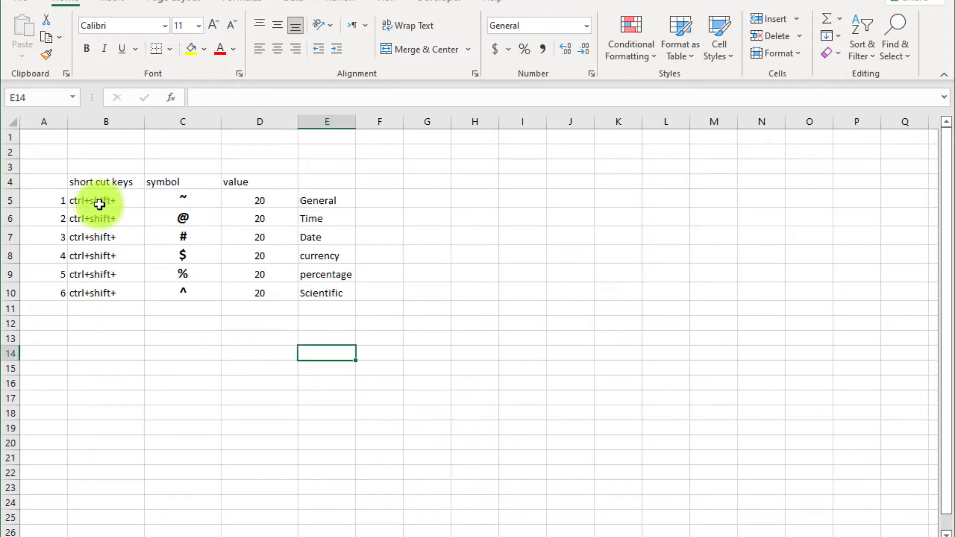
# Step: Apply the General number format to the value in D5, the first row of the shortcut table
pyautogui.click(86, 200)
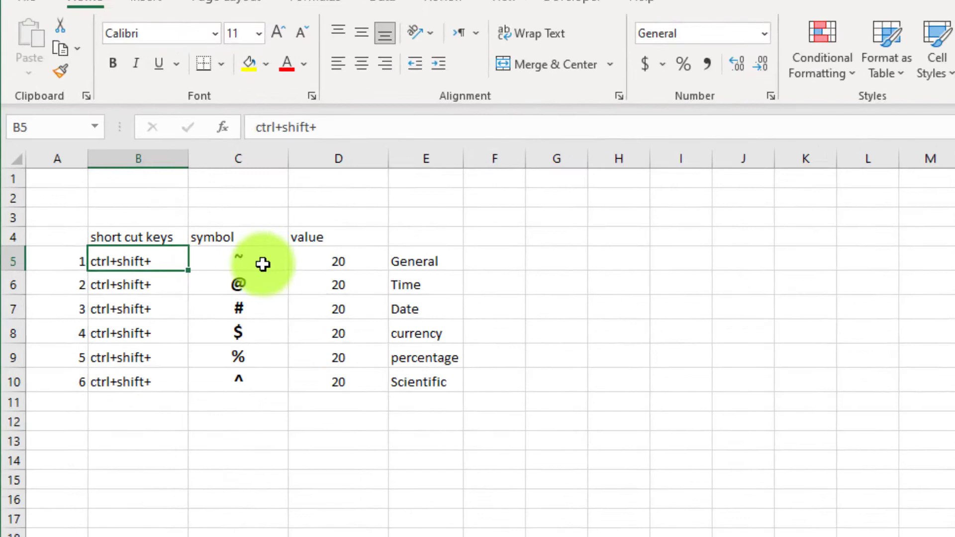
pyautogui.click(263, 263)
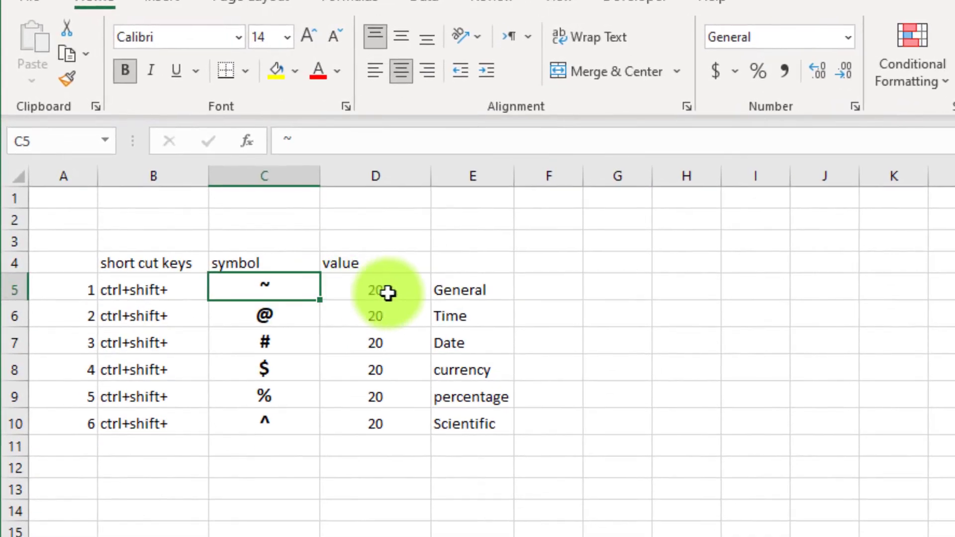
pyautogui.click(350, 262)
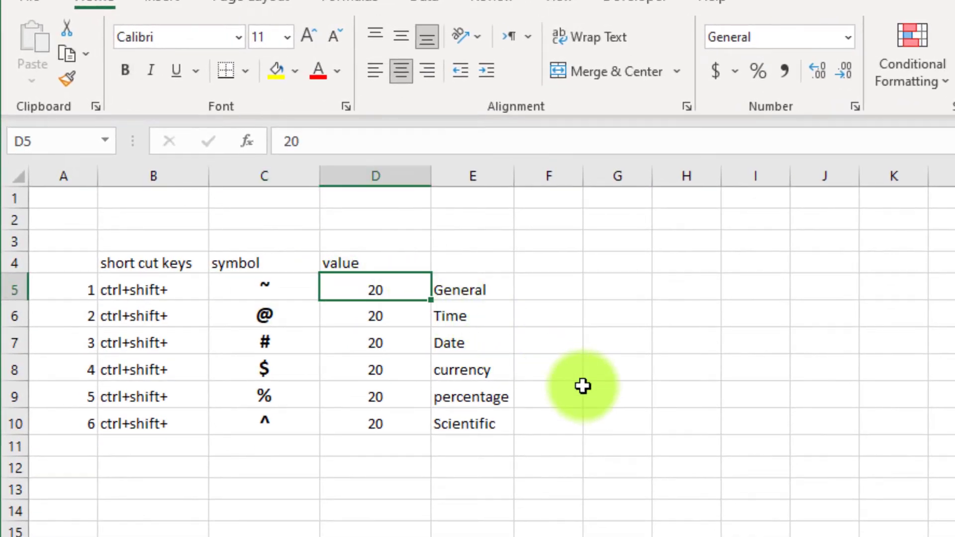
pyautogui.hotkey('ctrl', 'shift', '`')
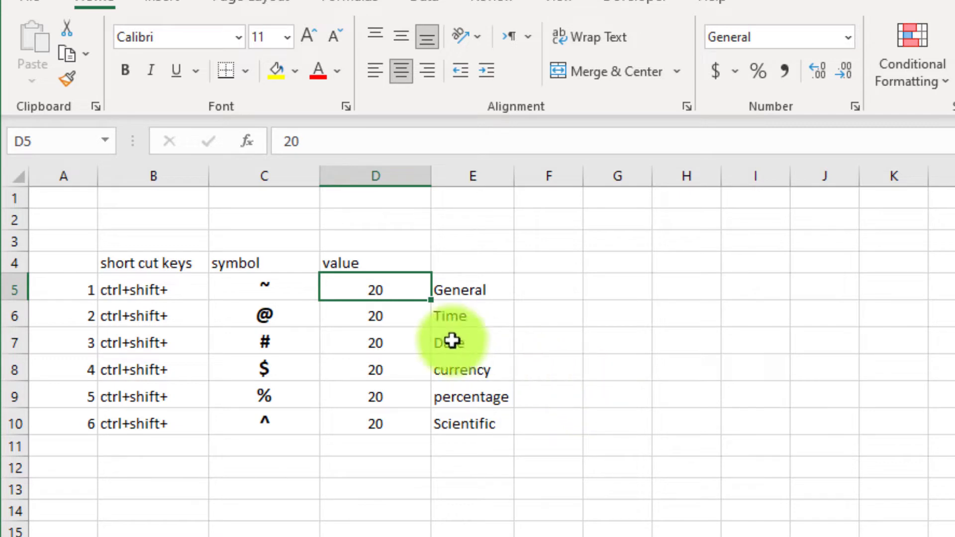
# Step: Apply the Time number format to the value in D6, the second row of the shortcut table
pyautogui.click(394, 320)
pyautogui.press('Up')
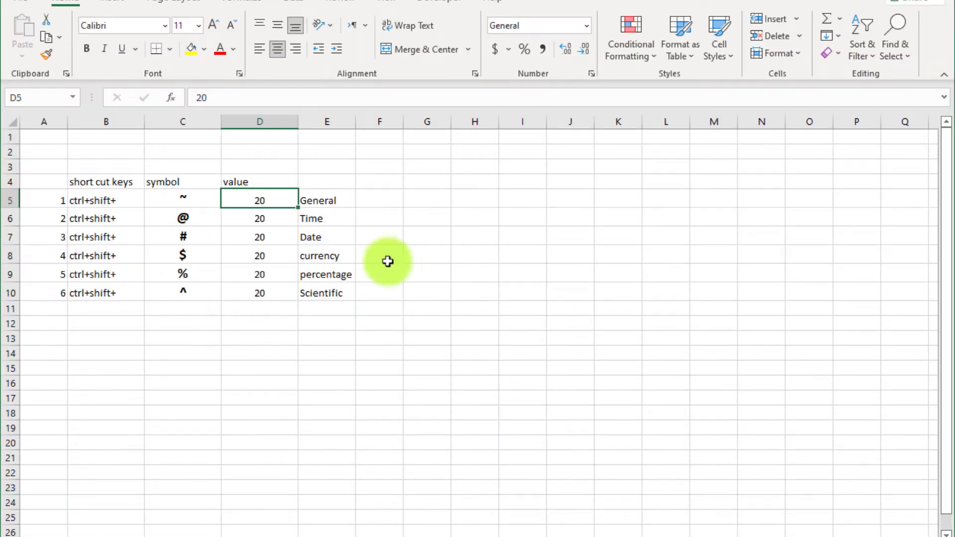
pyautogui.click(278, 222)
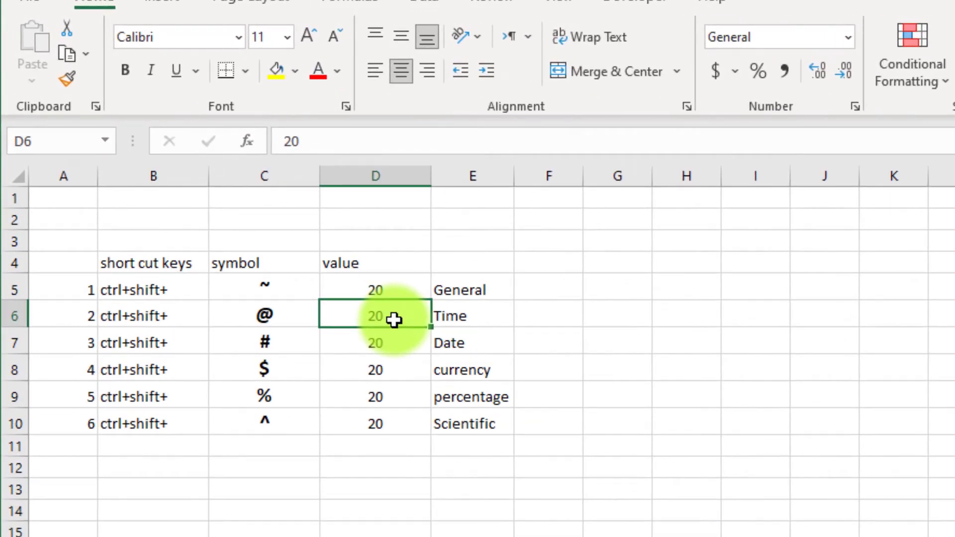
pyautogui.hotkey('ctrl', 'shift', '@')
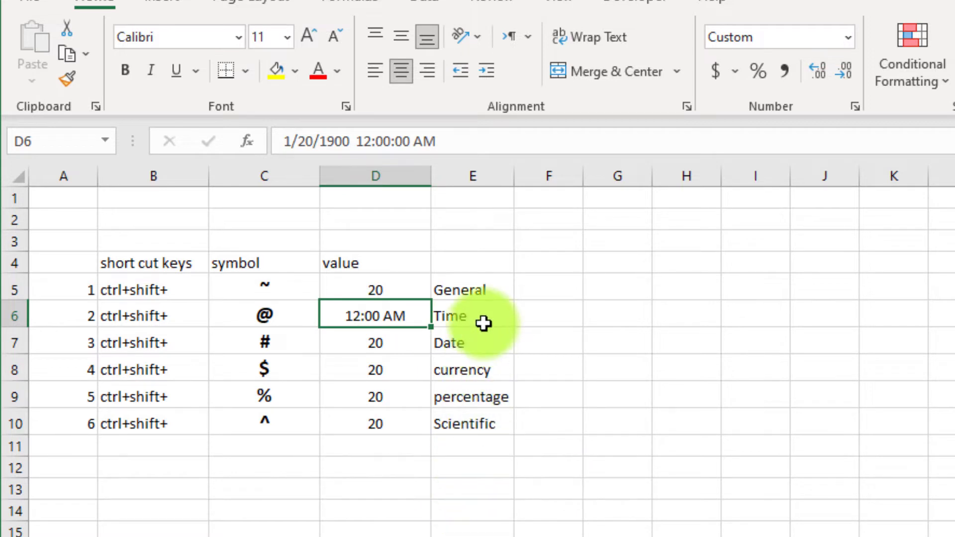
pyautogui.click(483, 324)
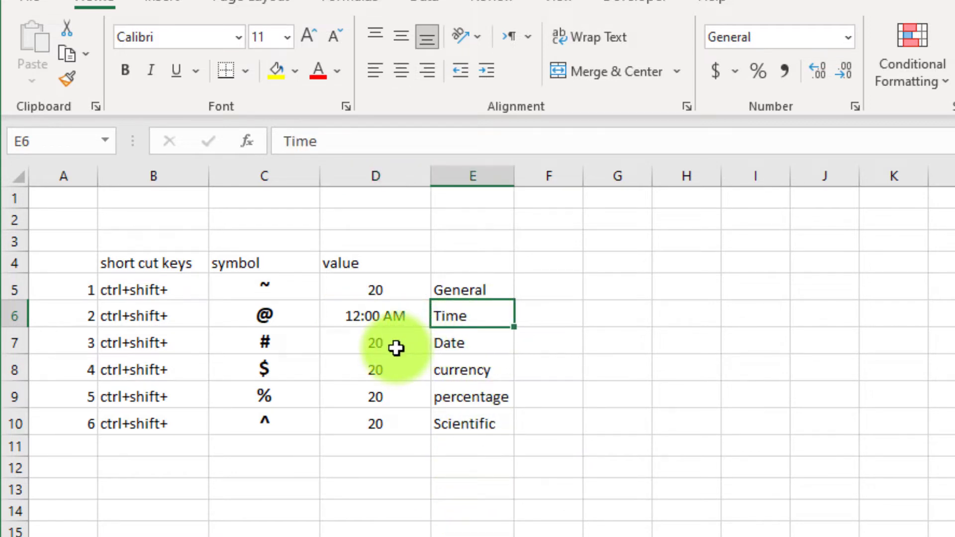
pyautogui.click(383, 313)
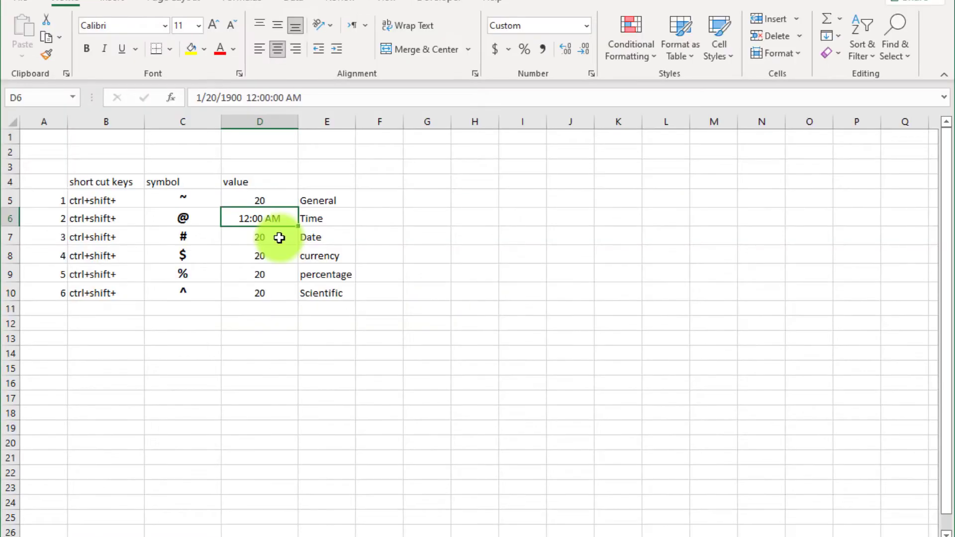
# Step: Apply the Date number format to the value in D7, the # row of the shortcut table
pyautogui.click(413, 347)
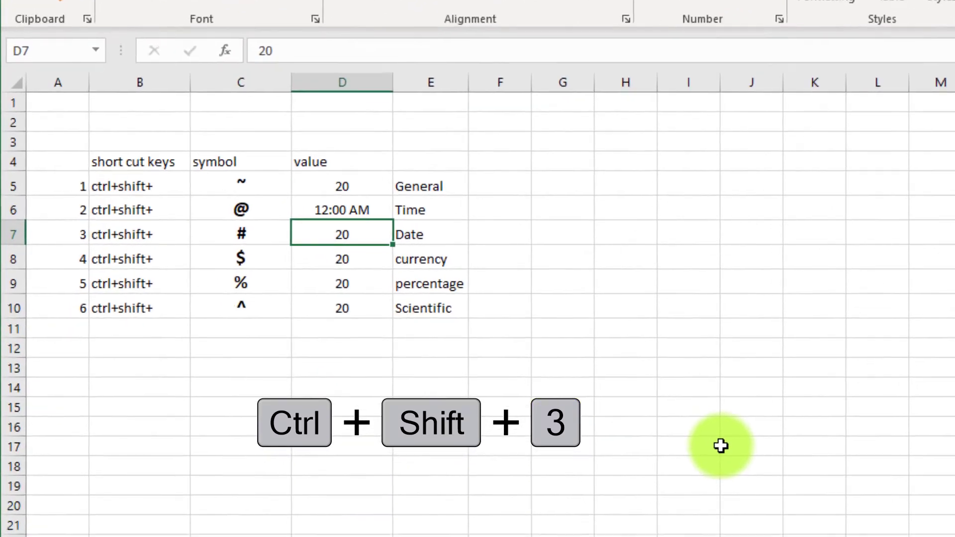
pyautogui.hotkey('ctrl', 'shift', '3')
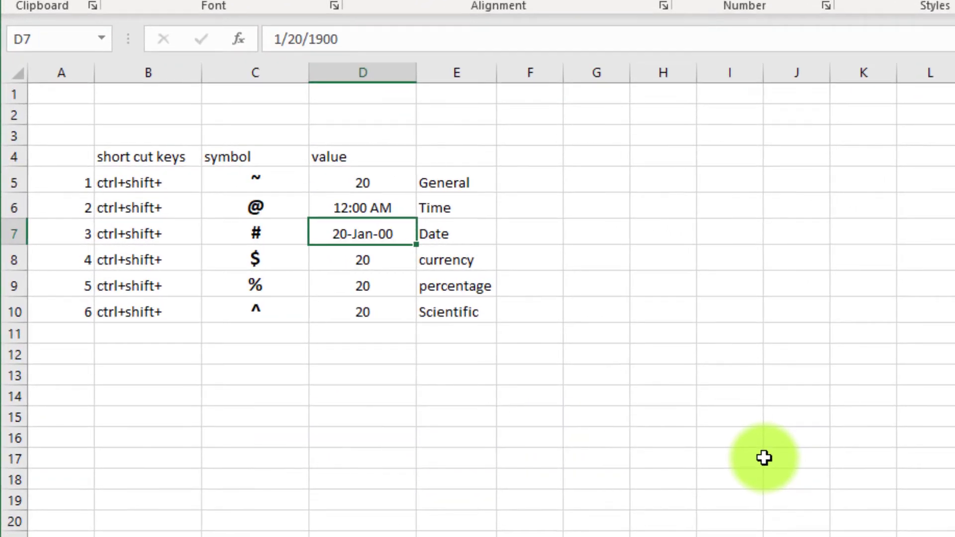
pyautogui.click(444, 231)
pyautogui.click(387, 236)
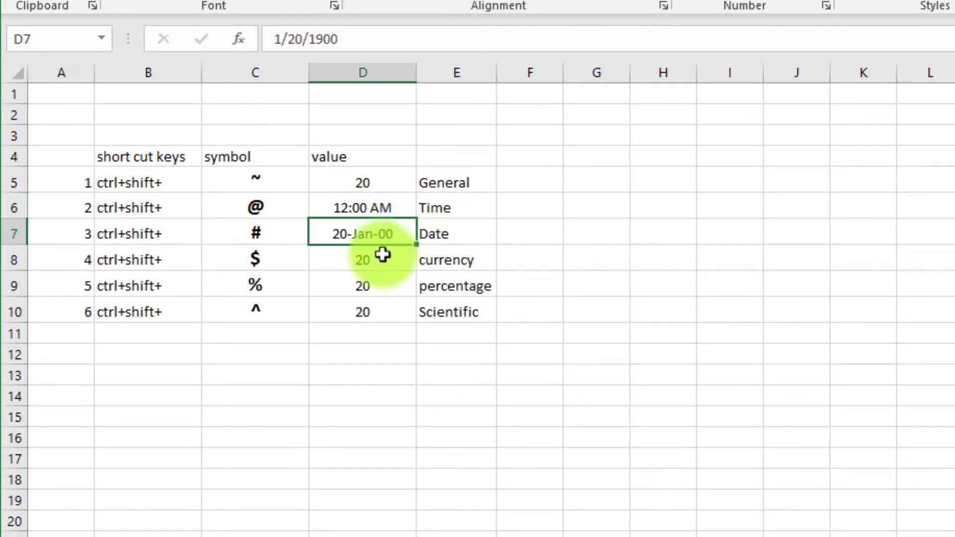
# Step: Apply the Currency number format to the value in D8, the $ row of the shortcut table
pyautogui.click(379, 264)
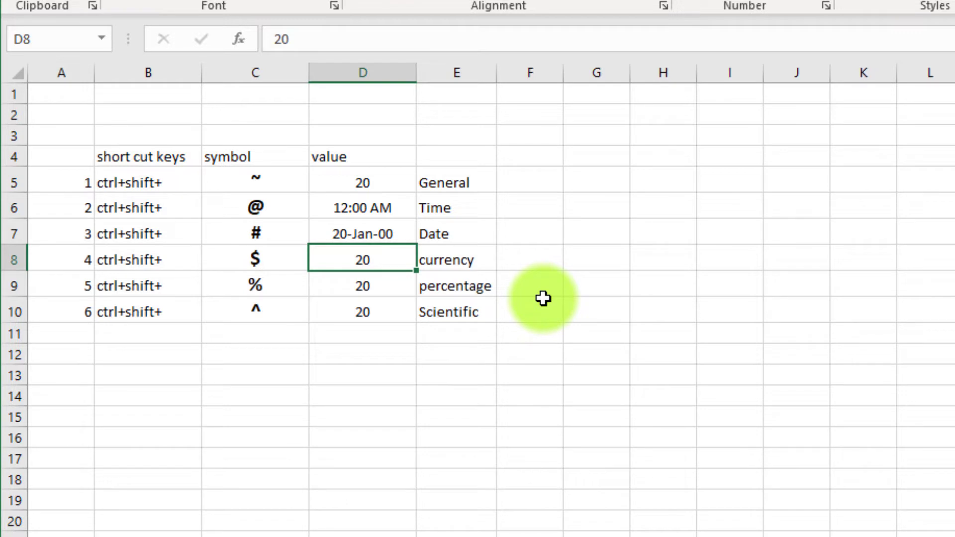
pyautogui.hotkey('ctrl', 'shift', '4')
pyautogui.click(487, 256)
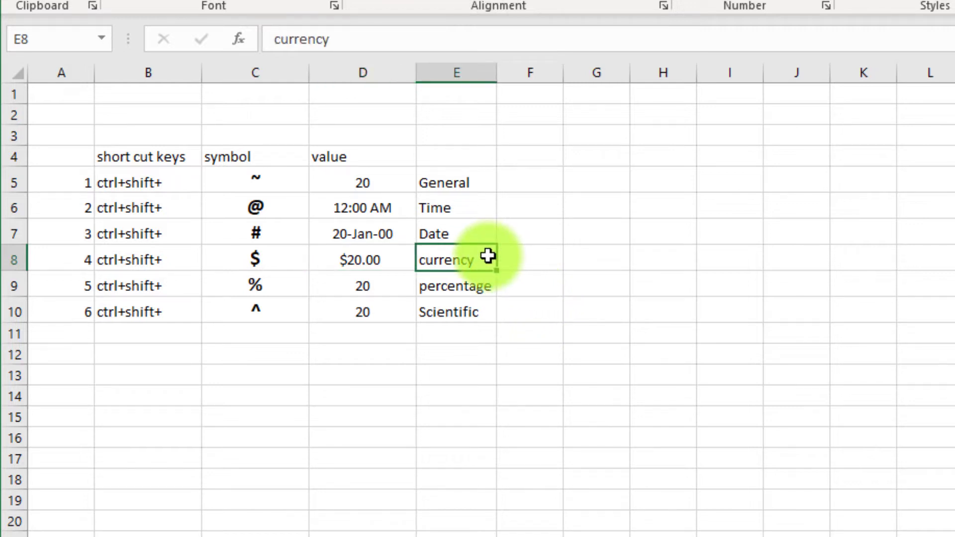
# Step: Apply the Percentage number format to the value in D9, the % row of the shortcut table
pyautogui.click(398, 293)
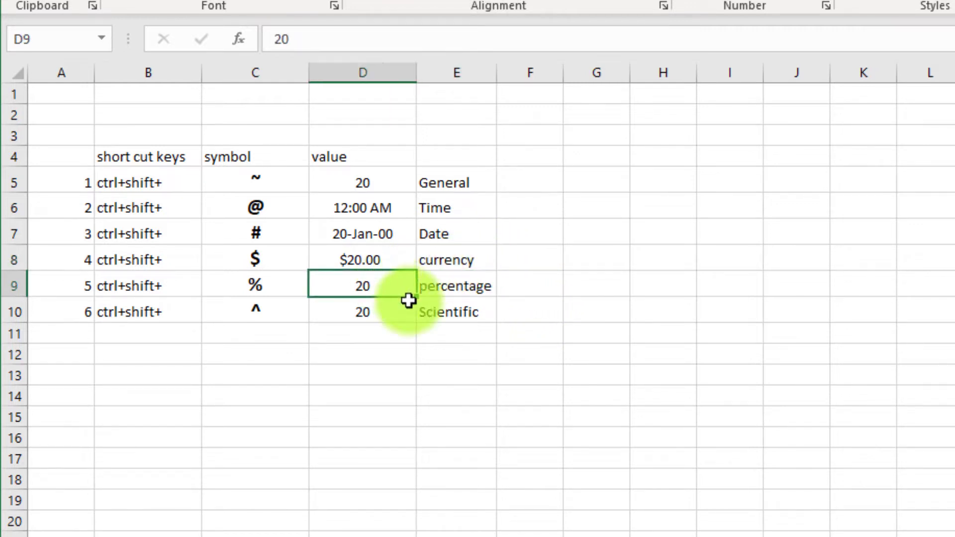
pyautogui.hotkey('ctrl', 'shift', '5')
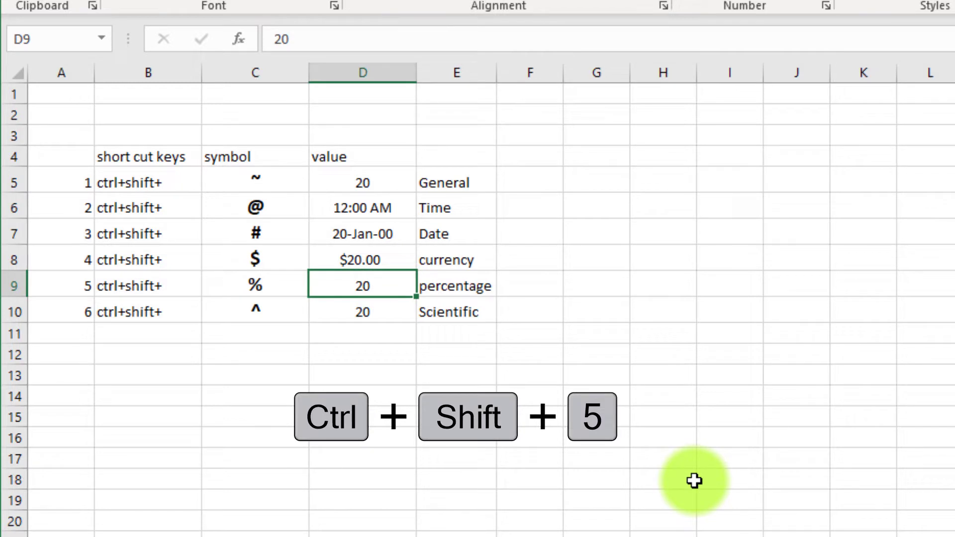
pyautogui.hotkey('ctrl', 'shift', '5')
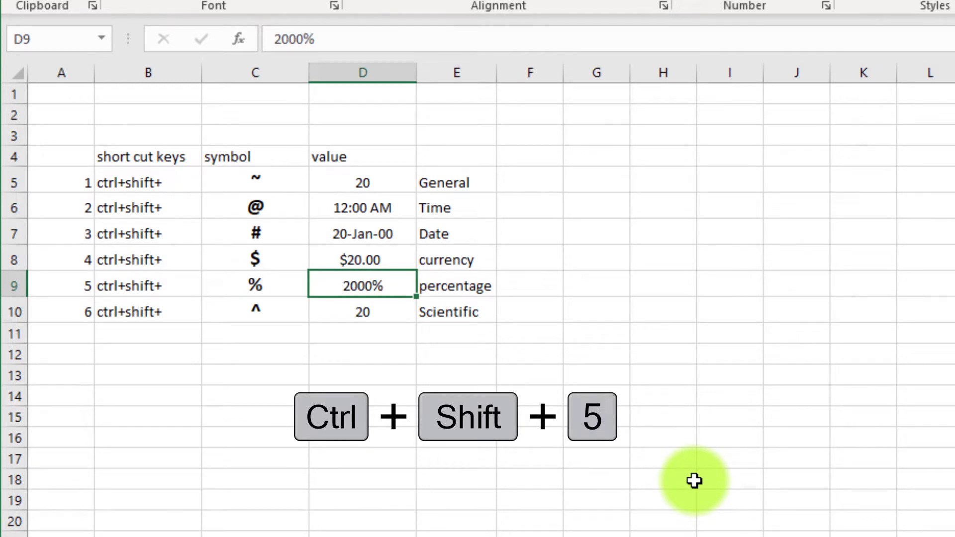
pyautogui.click(472, 292)
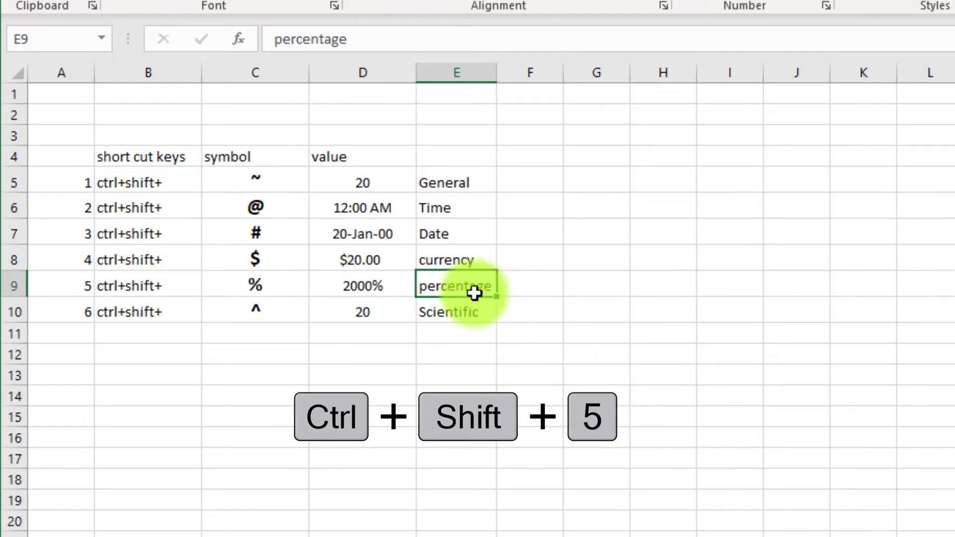
# Step: Apply the Scientific number format to the value in D10, the ^ row of the shortcut table
pyautogui.click(395, 316)
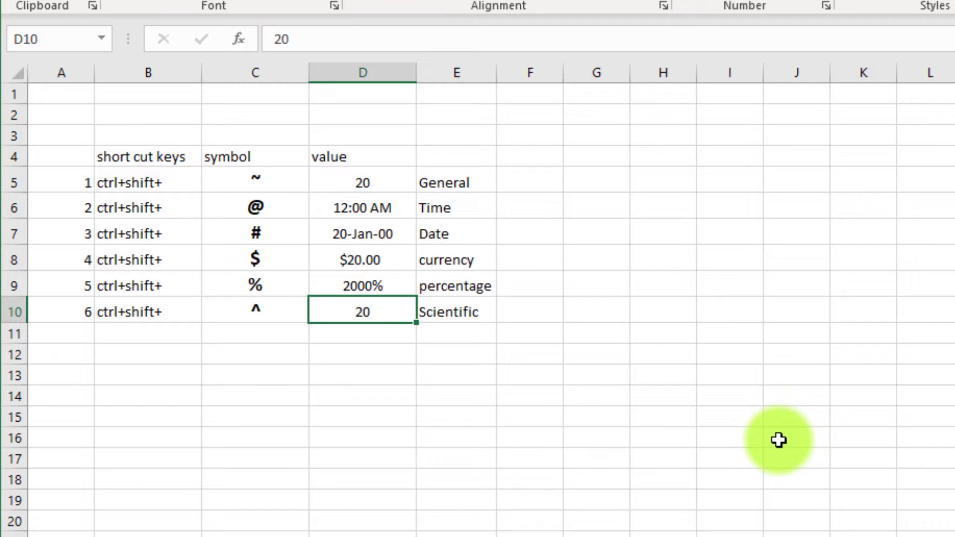
pyautogui.hotkey('ctrl', 'shift', '^')
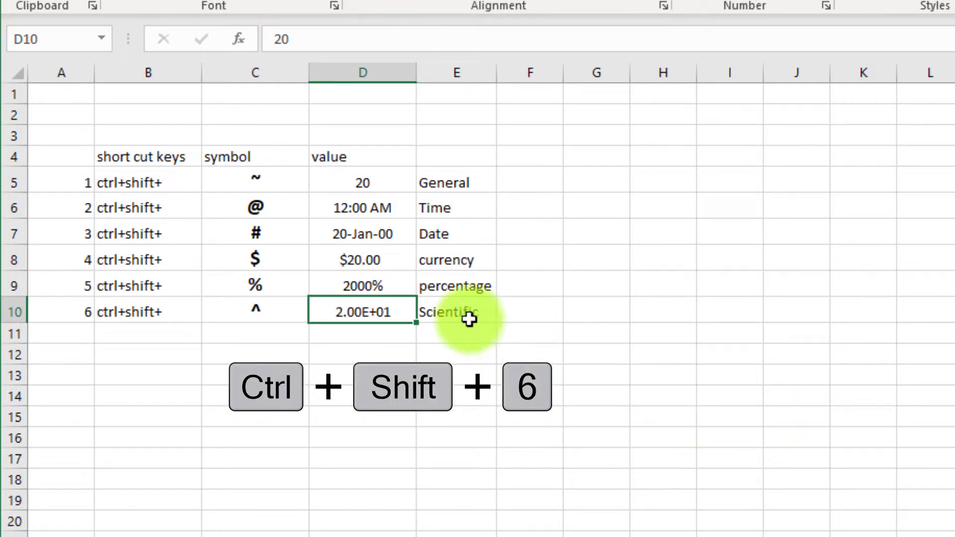
pyautogui.click(450, 320)
pyautogui.click(371, 315)
pyautogui.click(462, 318)
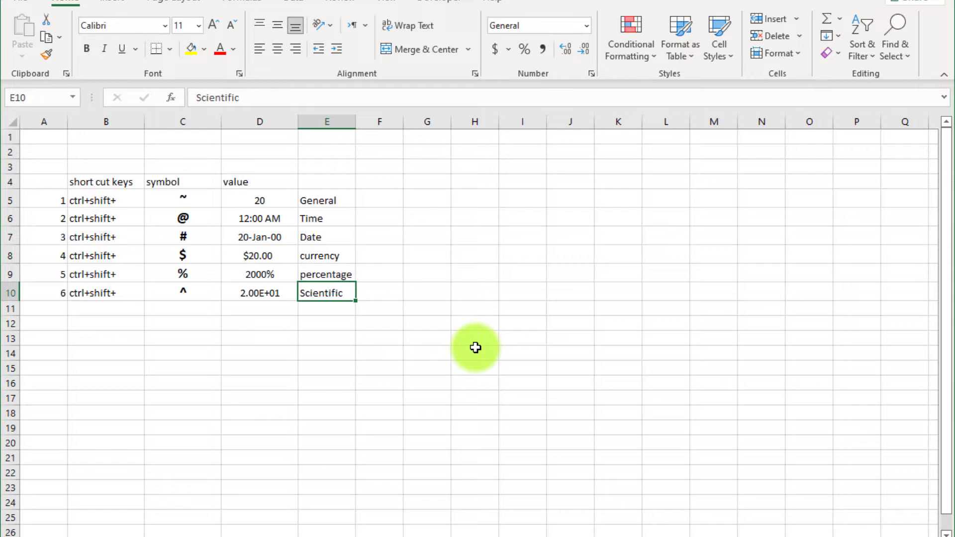
# Step: Copy the code _($* #,##0_);_($* (#,##0);_($* "-"_);_(@_) from the Custom number format types and leave the cell formatting unapplied
pyautogui.click(591, 75)
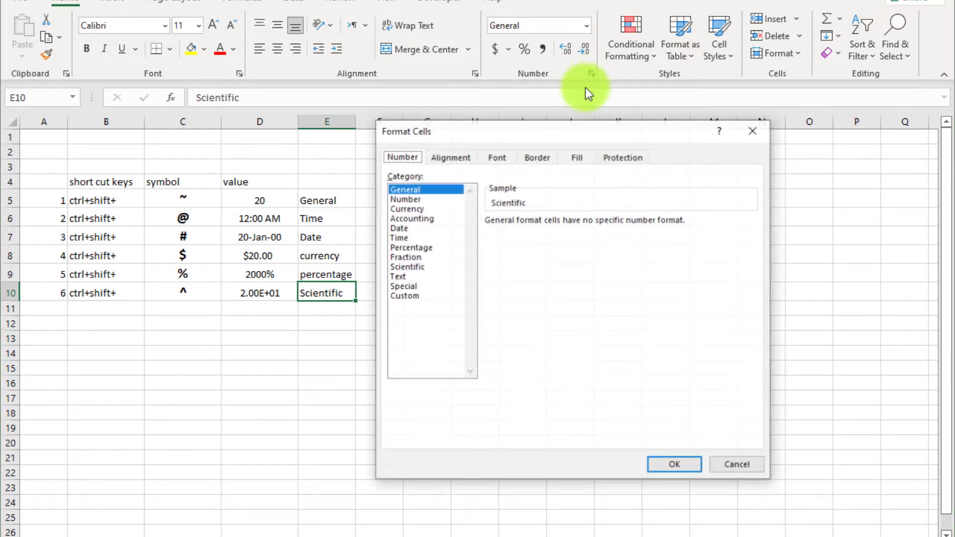
pyautogui.click(411, 296)
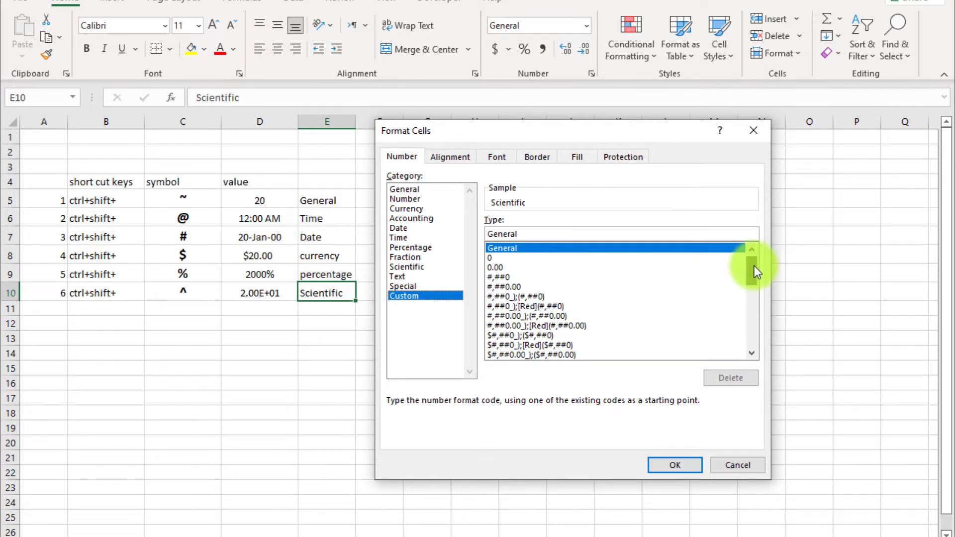
pyautogui.moveTo(754, 266); pyautogui.dragTo(752, 329)
pyautogui.click(604, 306)
pyautogui.moveTo(641, 234); pyautogui.dragTo(501, 234)
pyautogui.rightClick(501, 235)
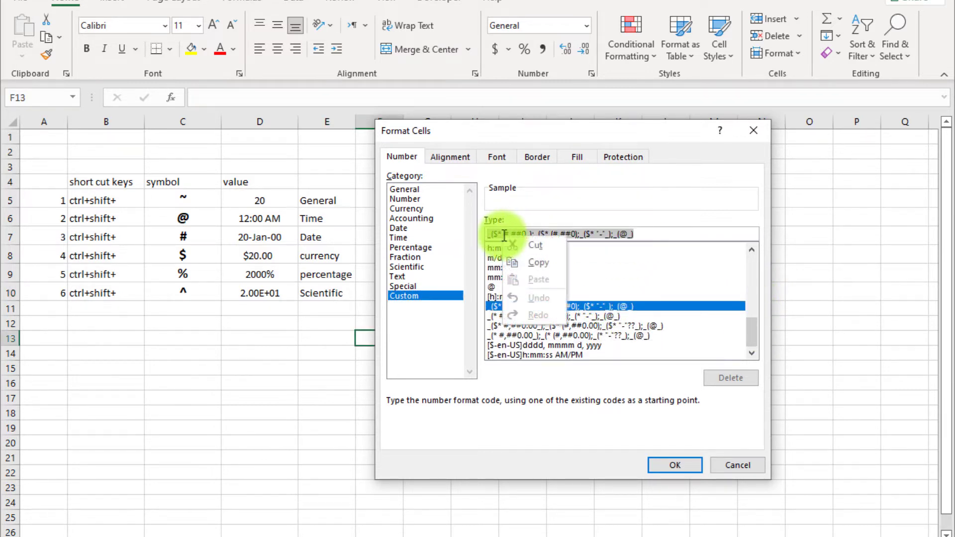
pyautogui.click(544, 261)
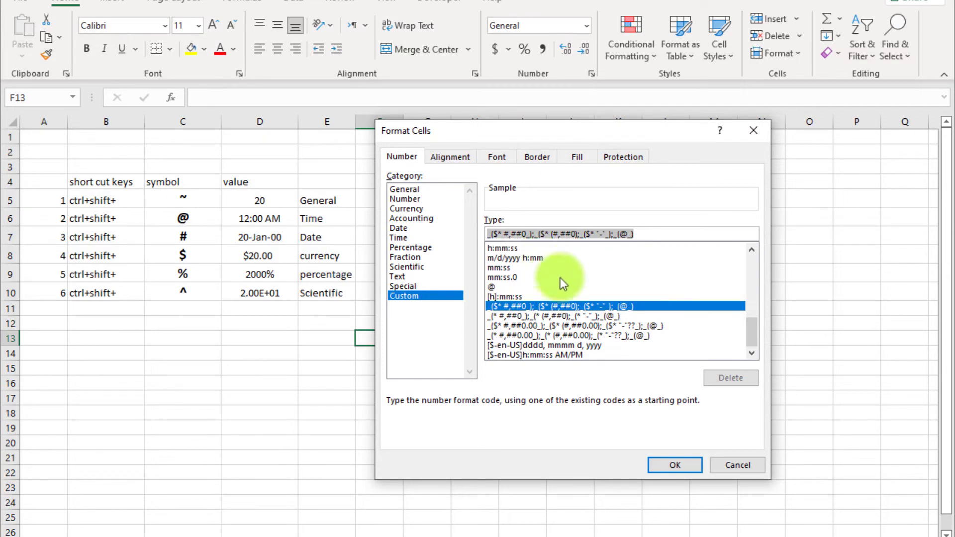
pyautogui.click(746, 465)
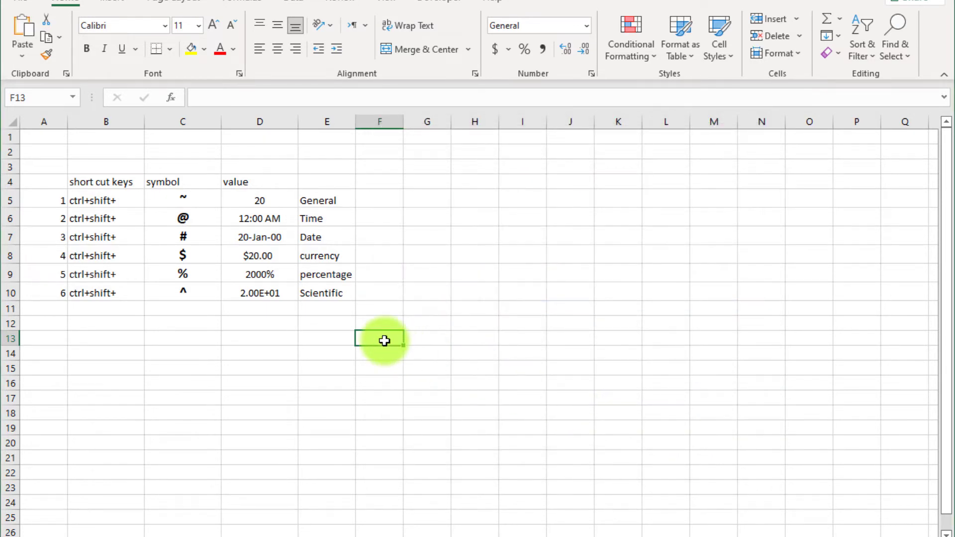
# Step: Paste the copied custom format code into F13 and widen column F to fit it
pyautogui.hotkey('ctrl', 'v')
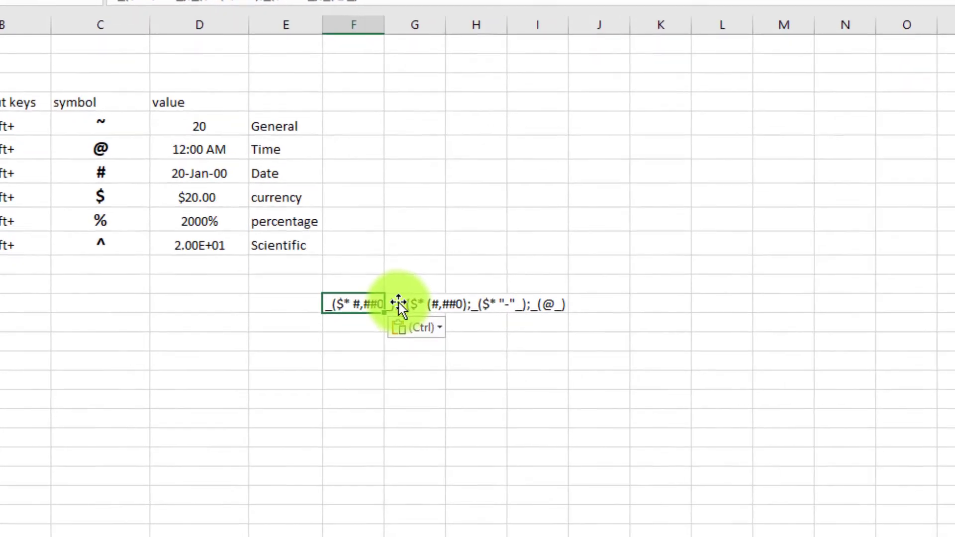
pyautogui.doubleClick(384, 25)
pyautogui.click(518, 400)
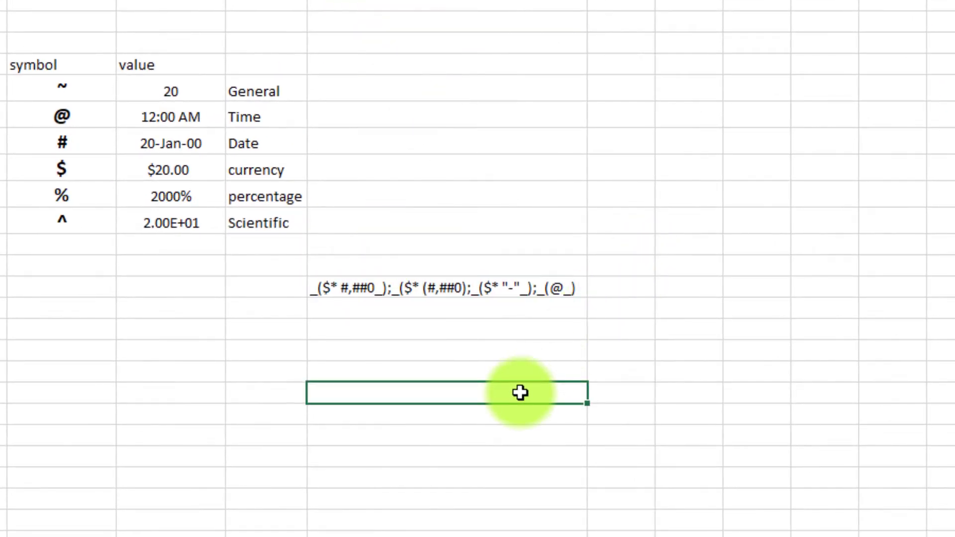
pyautogui.click(376, 284)
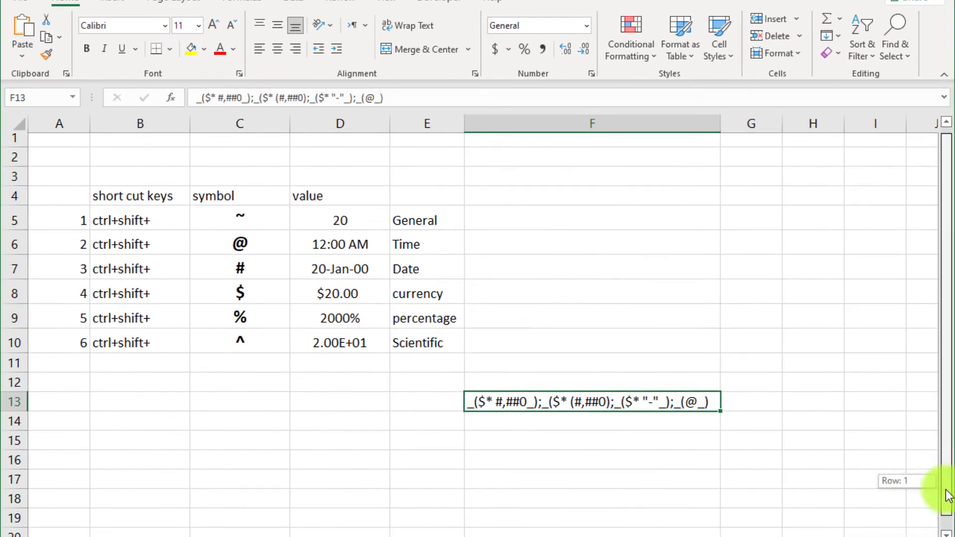
# Step: On the custom format sheet, add all borders to the labels positive, negative, zero and text in B6:E6
pyautogui.scroll(-1, 927, 531)
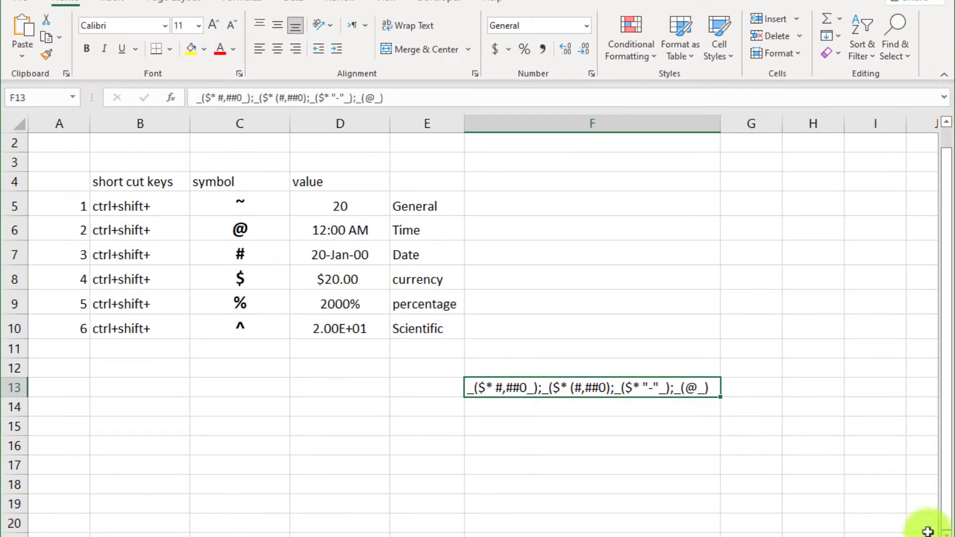
pyautogui.hotkey('ctrl', 'pagedown')
pyautogui.moveTo(187, 305); pyautogui.dragTo(495, 316)
pyautogui.click(170, 49)
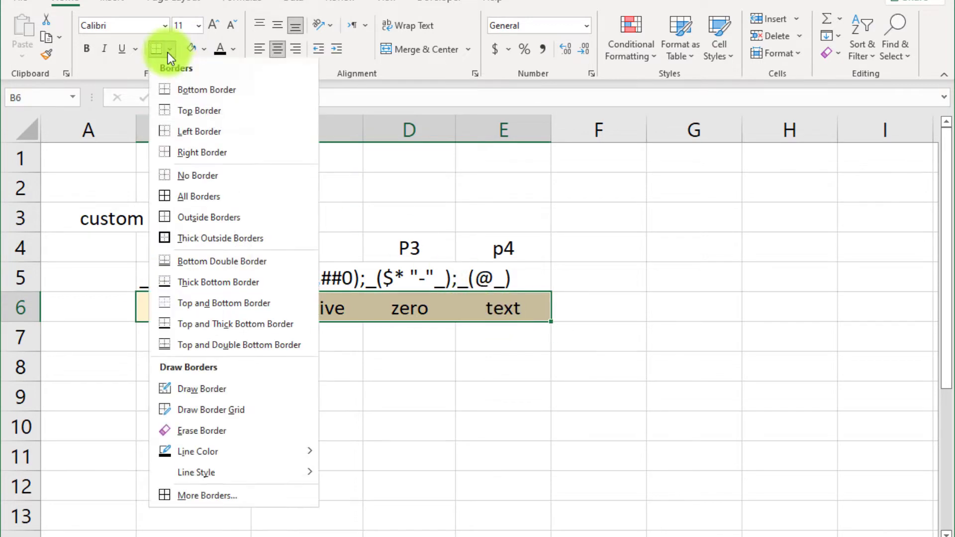
pyautogui.click(187, 196)
pyautogui.click(392, 366)
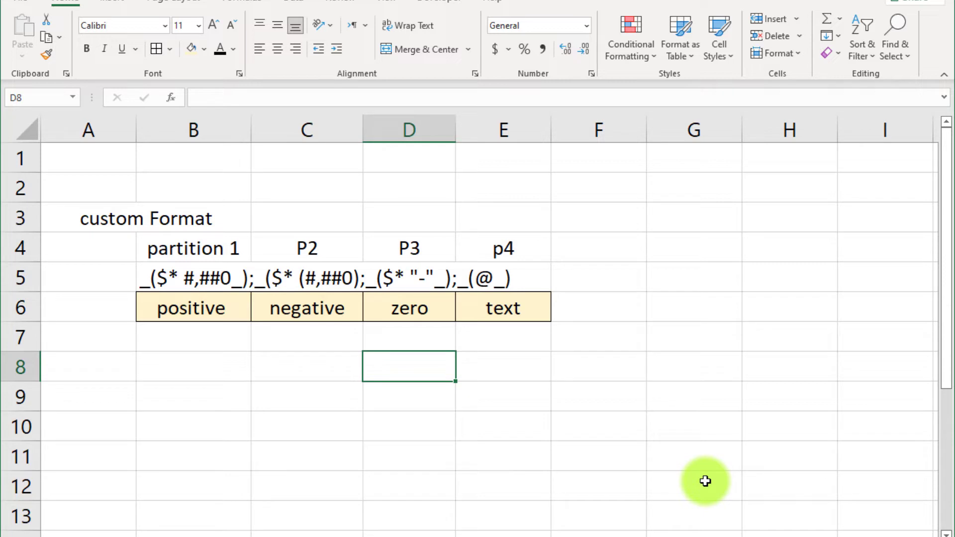
# Step: Fill the custom Format heading in A3 with light green and make it bold
pyautogui.click(49, 224)
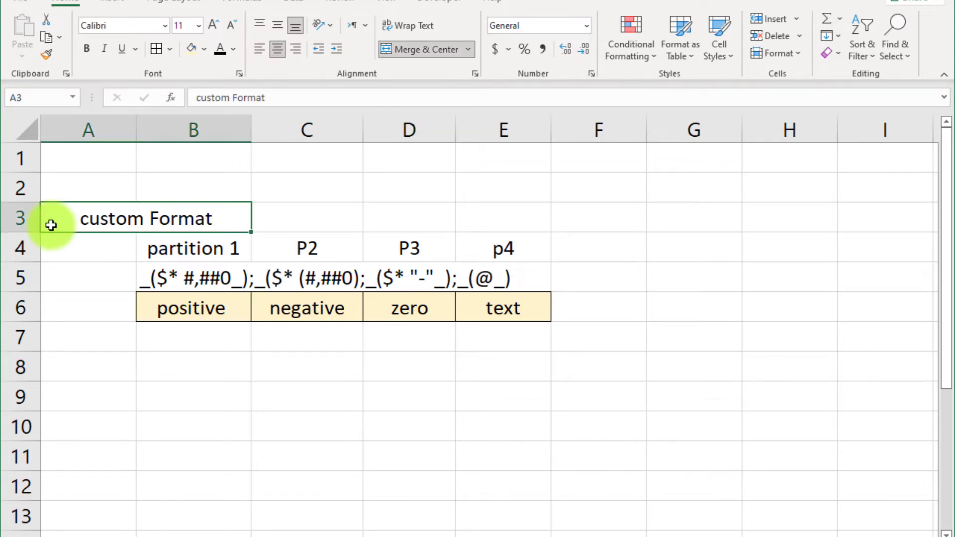
pyautogui.click(204, 50)
pyautogui.click(252, 107)
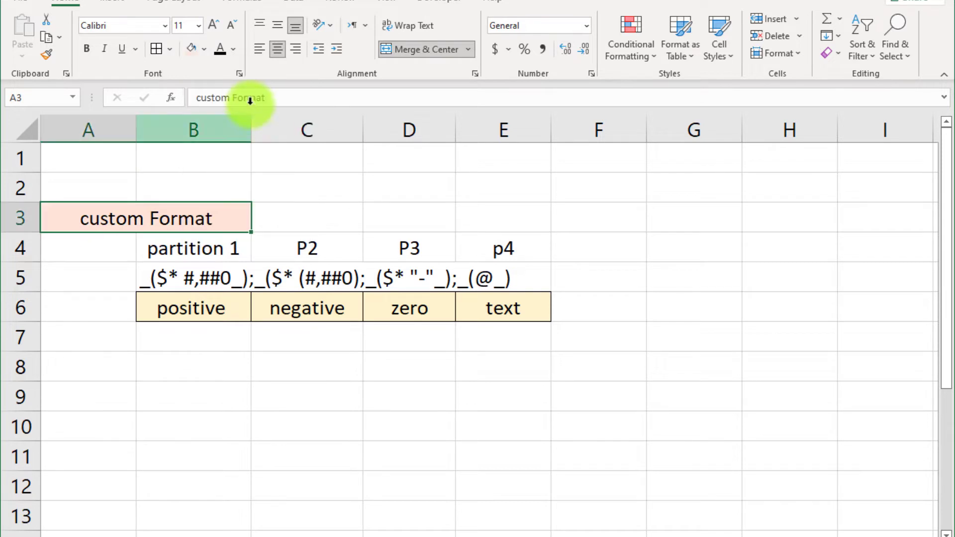
pyautogui.click(204, 49)
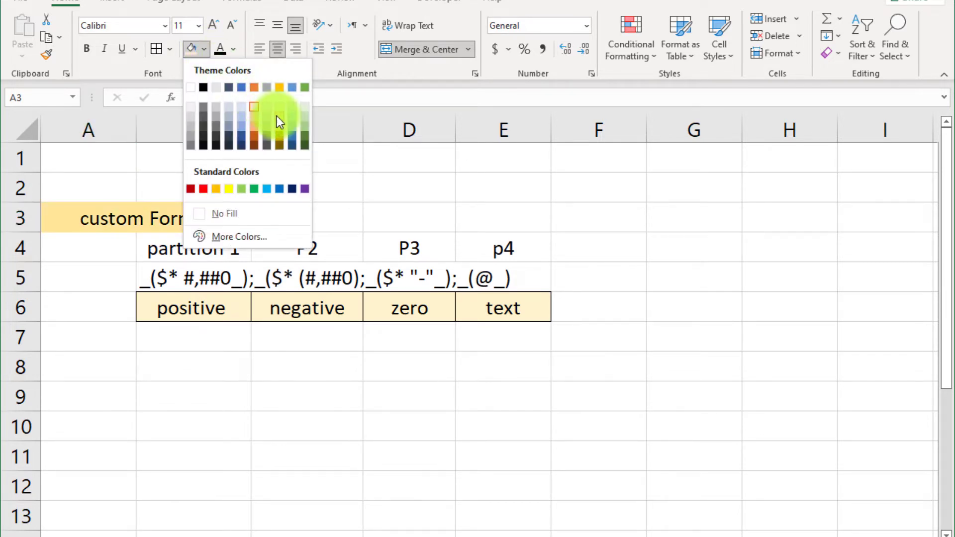
pyautogui.click(305, 117)
pyautogui.click(87, 48)
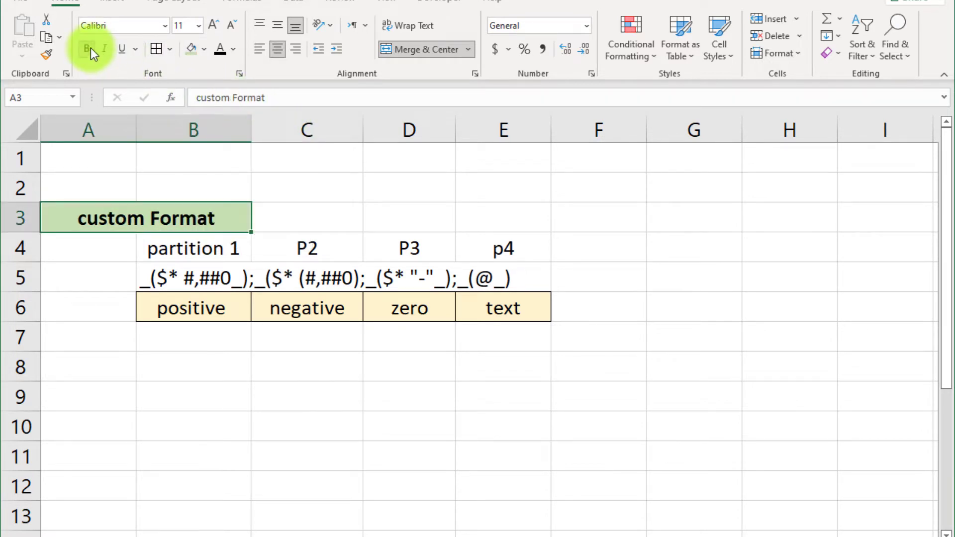
pyautogui.click(308, 212)
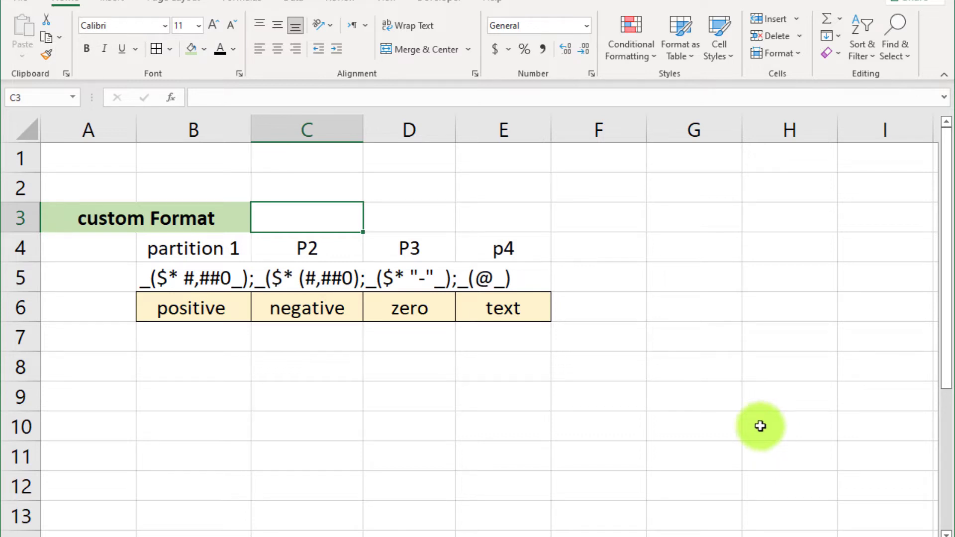
# Step: Examine the four sections of the format code in row 5 and the Characters reference table below it
pyautogui.moveTo(153, 279); pyautogui.dragTo(528, 273)
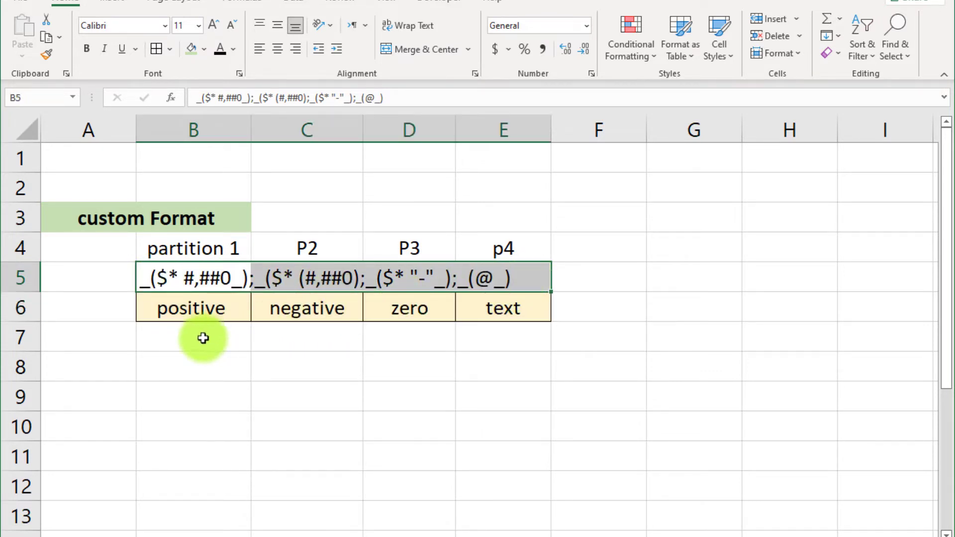
pyautogui.moveTo(201, 337); pyautogui.dragTo(512, 351)
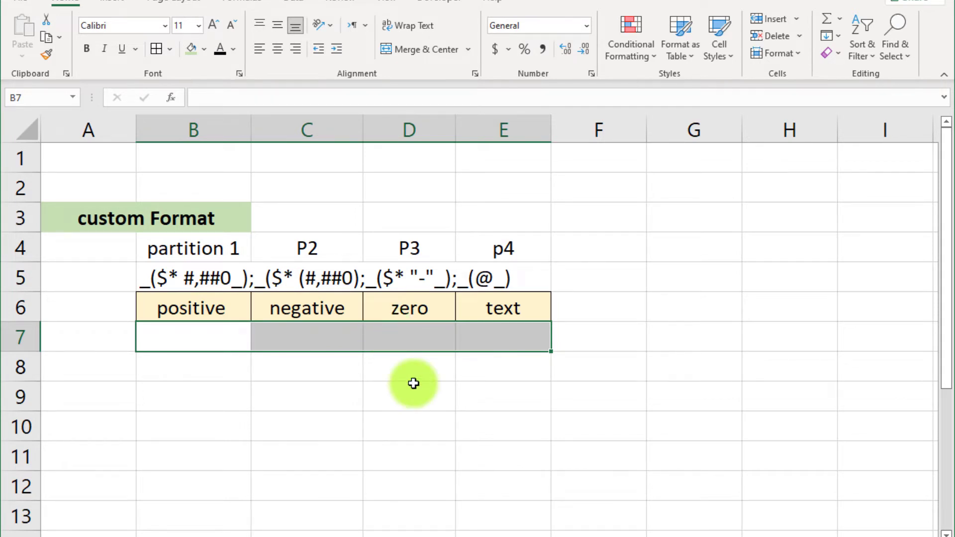
pyautogui.scroll(-2, 318, 439)
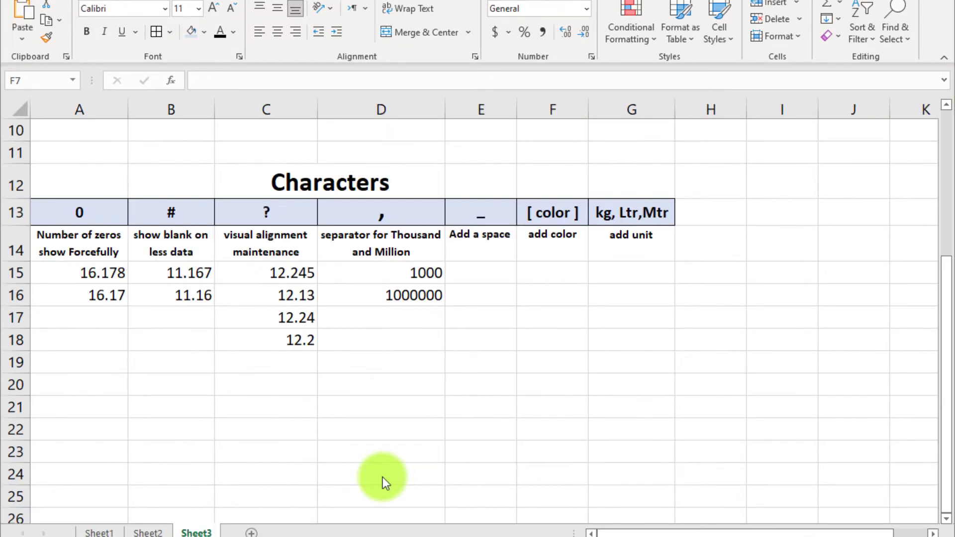
pyautogui.scroll(3, 383, 476)
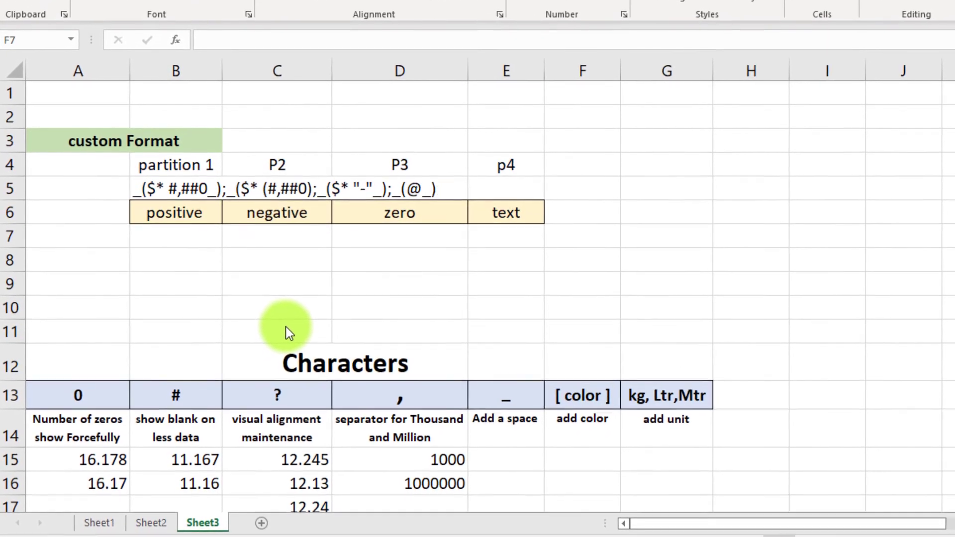
pyautogui.scroll(-1, 298, 303)
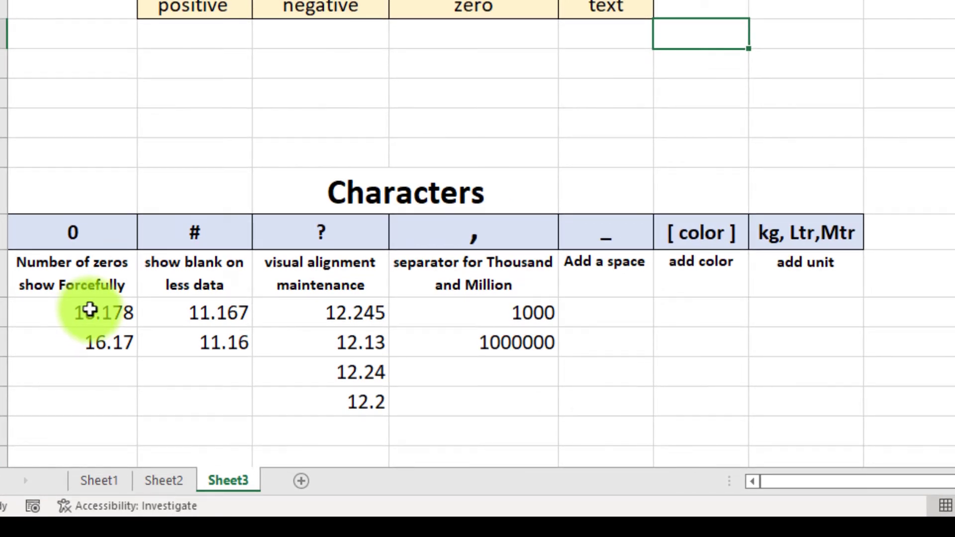
# Step: Apply the custom number format 0.00 to A15:A16 under the 0 character
pyautogui.moveTo(101, 307); pyautogui.dragTo(111, 334)
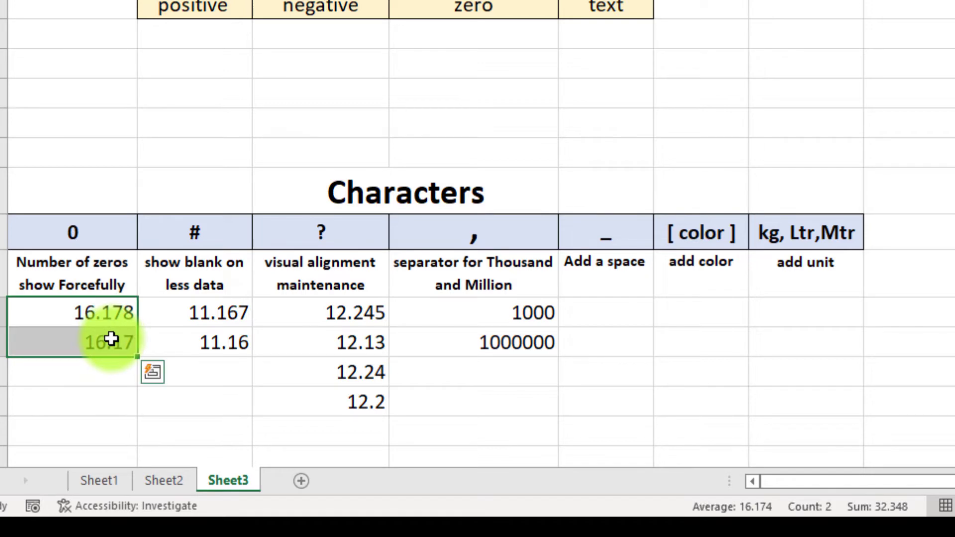
pyautogui.hotkey('ctrl', '1')
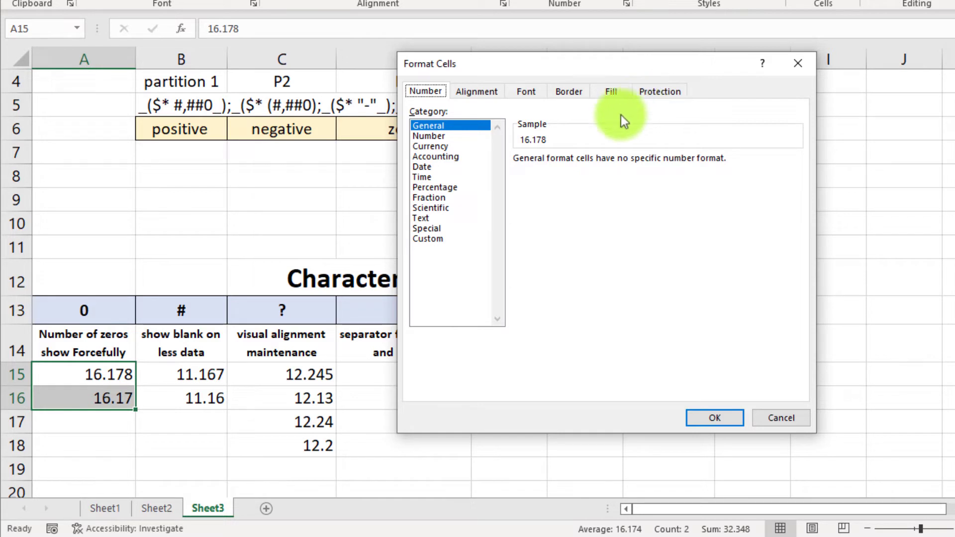
pyautogui.click(429, 236)
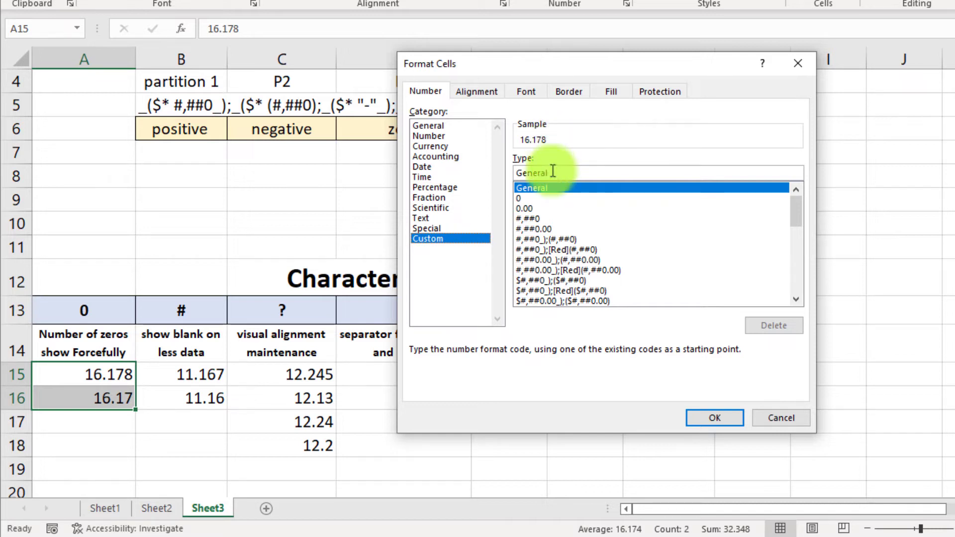
pyautogui.click(521, 173)
pyautogui.moveTo(521, 173); pyautogui.dragTo(552, 173)
pyautogui.write('0')
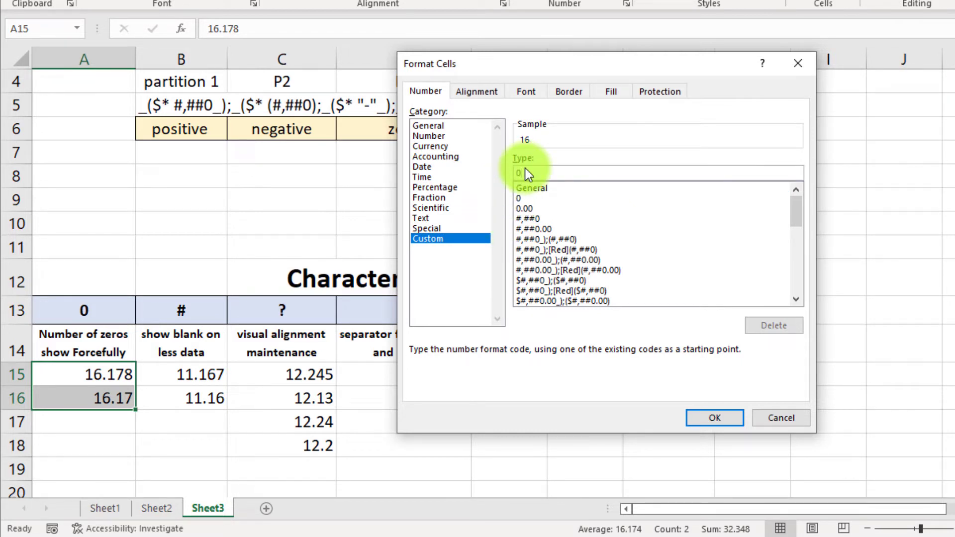
pyautogui.write('.')
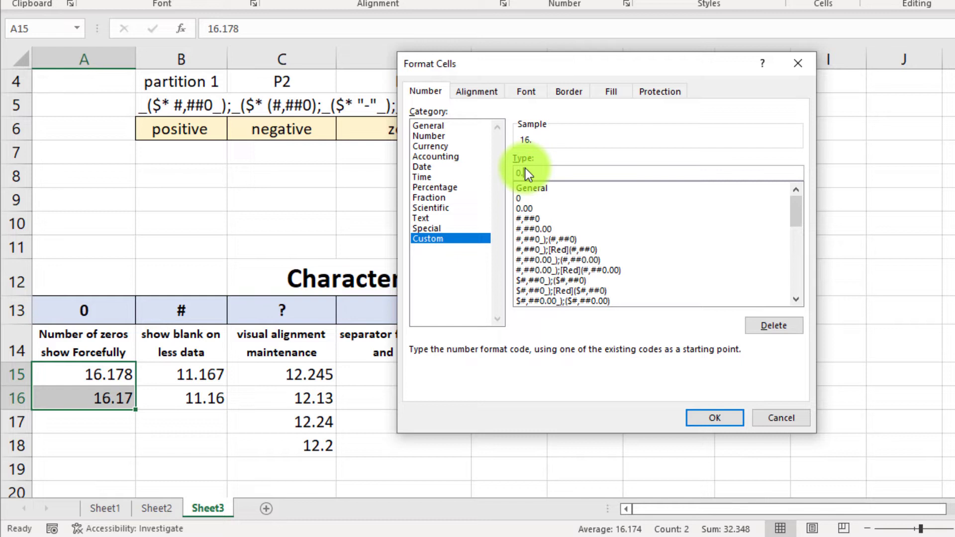
pyautogui.write('00')
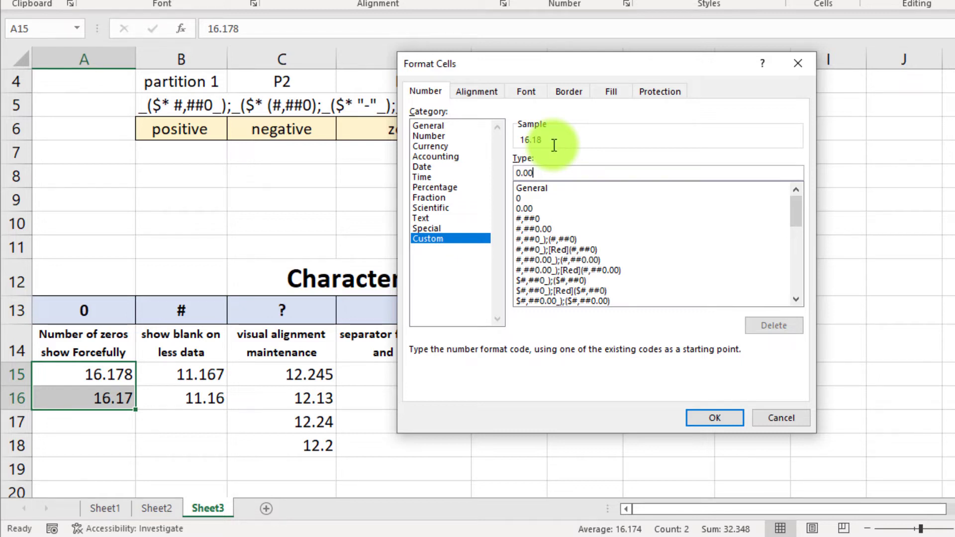
pyautogui.click(729, 419)
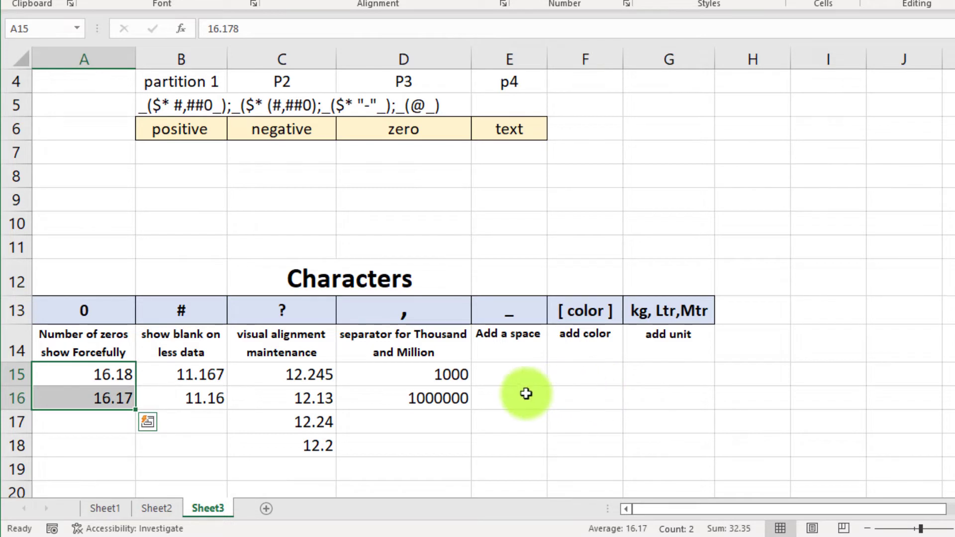
# Step: Enter 16.1 in A16 to test how the 0.00 format pads a missing decimal
pyautogui.click(106, 424)
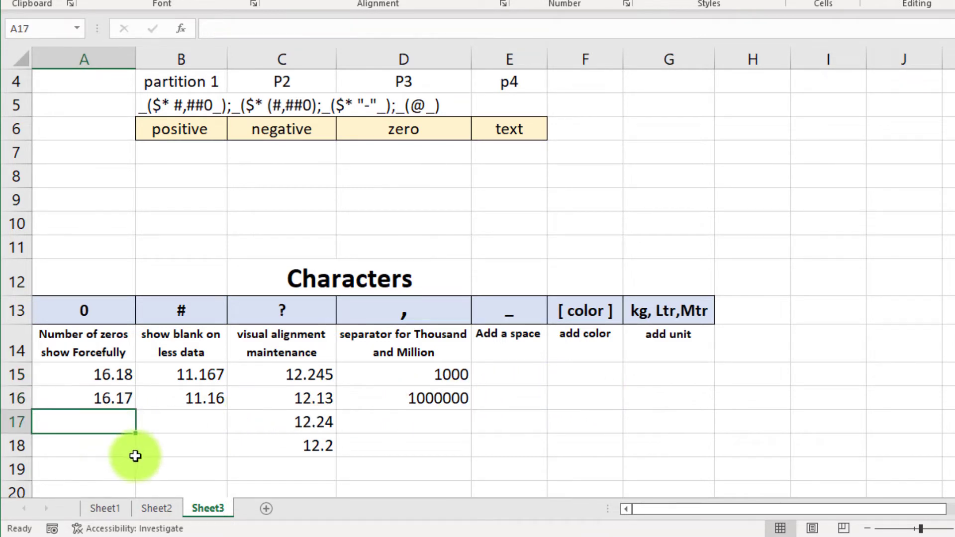
pyautogui.press('Up')
pyautogui.write('160')
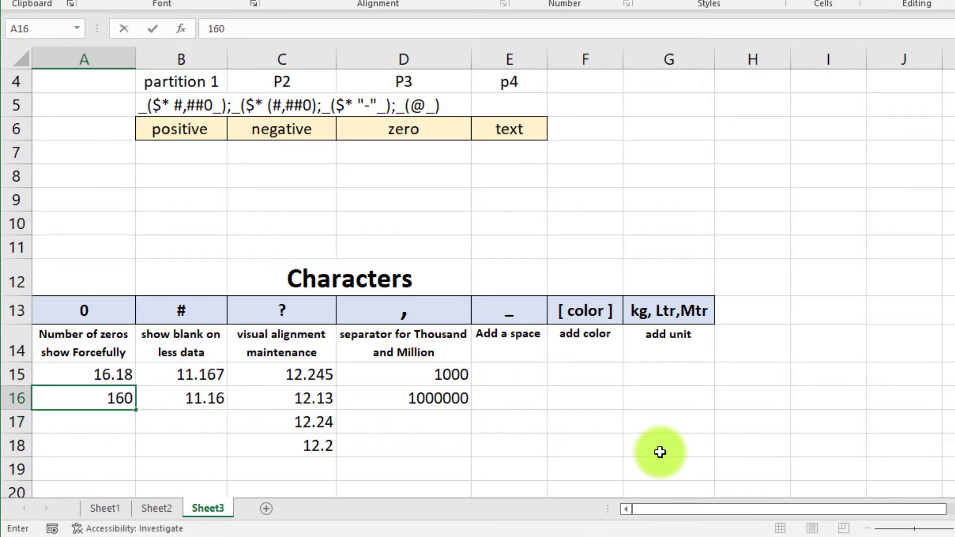
pyautogui.write('1')
pyautogui.press('BackSpace')
pyautogui.press('BackSpace')
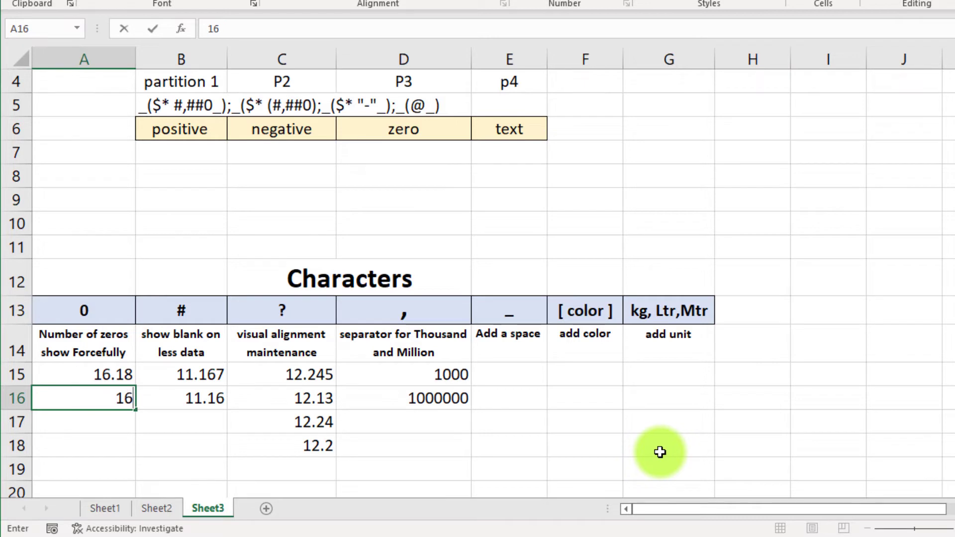
pyautogui.write('.1')
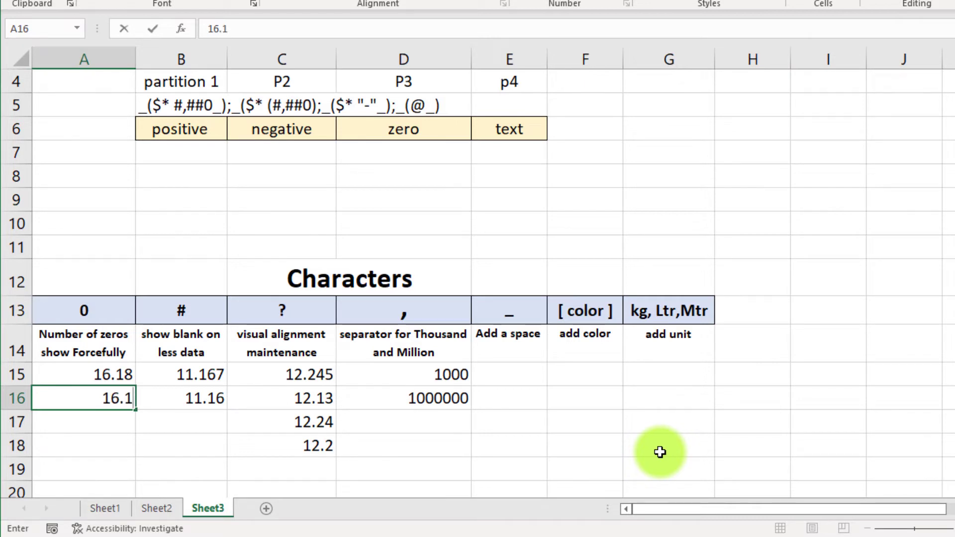
pyautogui.press('Return')
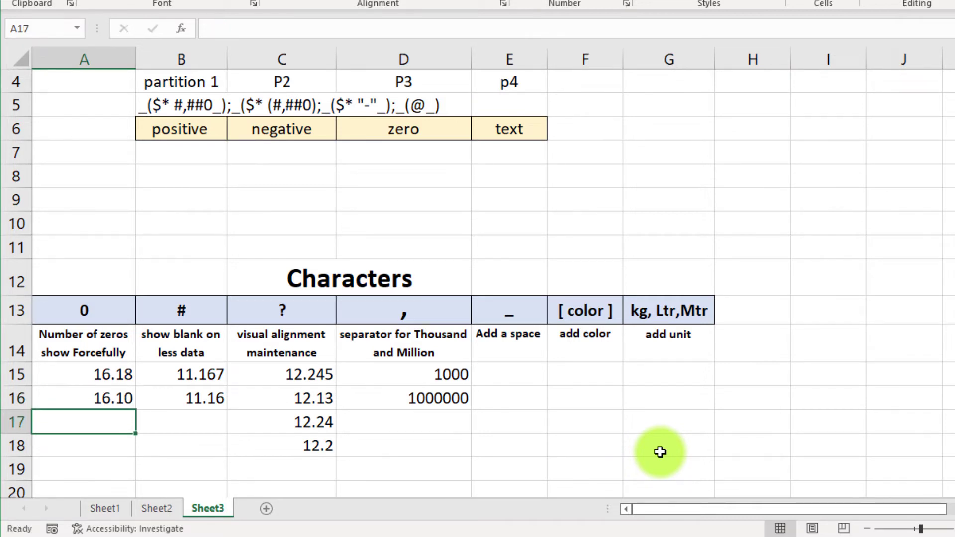
# Step: Set the value in A16 back to 16.17
pyautogui.click(124, 398)
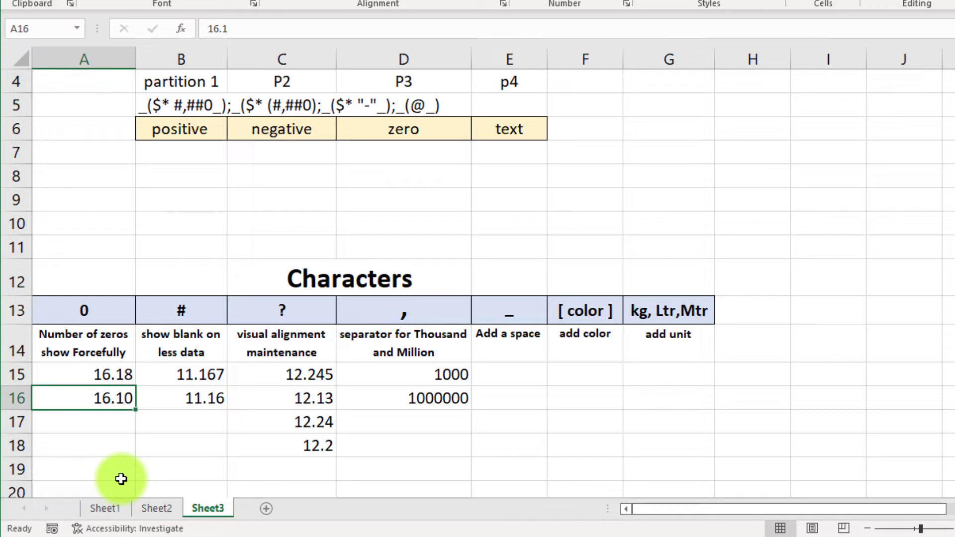
pyautogui.write('16.17')
pyautogui.hotkey('ctrl', 'Return')
# Step: Apply the custom number format #.## to B15:B16 under the # character
pyautogui.click(183, 443)
pyautogui.click(197, 382)
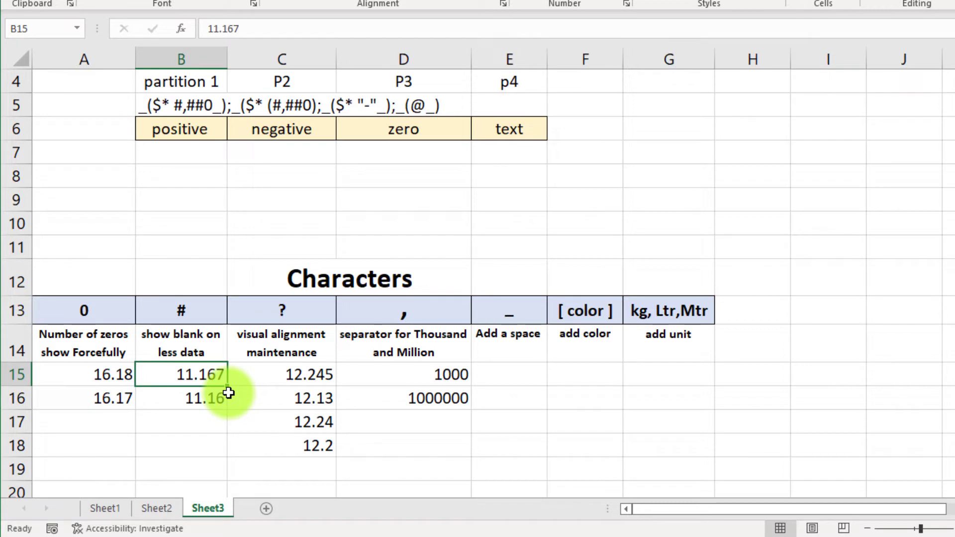
pyautogui.keyDown('shift'); pyautogui.click(218, 398); pyautogui.keyUp('shift')
pyautogui.hotkey('ctrl', '1')
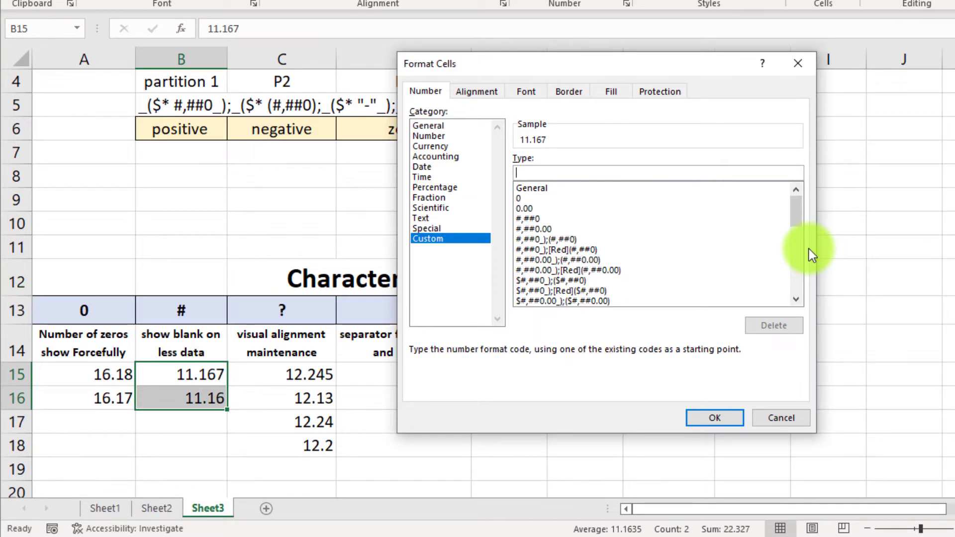
pyautogui.write('#')
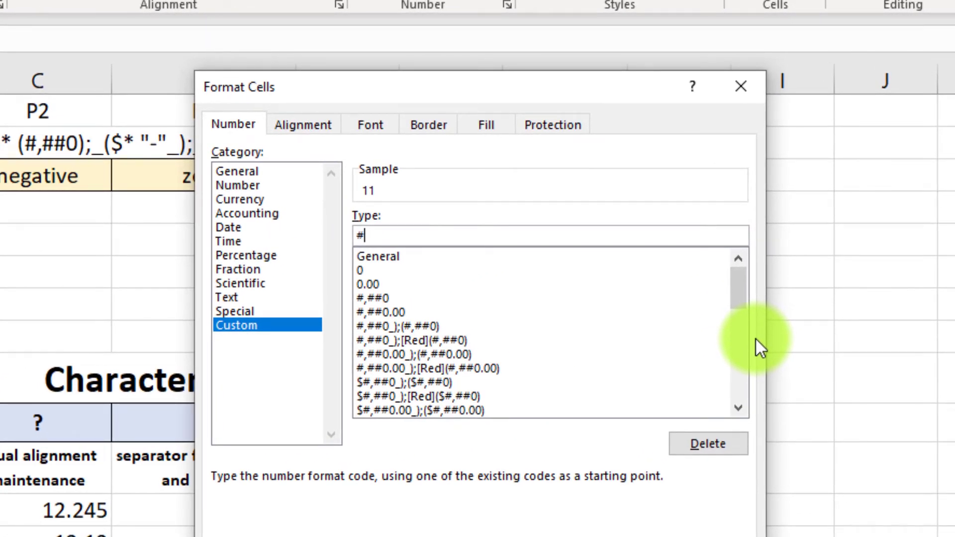
pyautogui.write('.##')
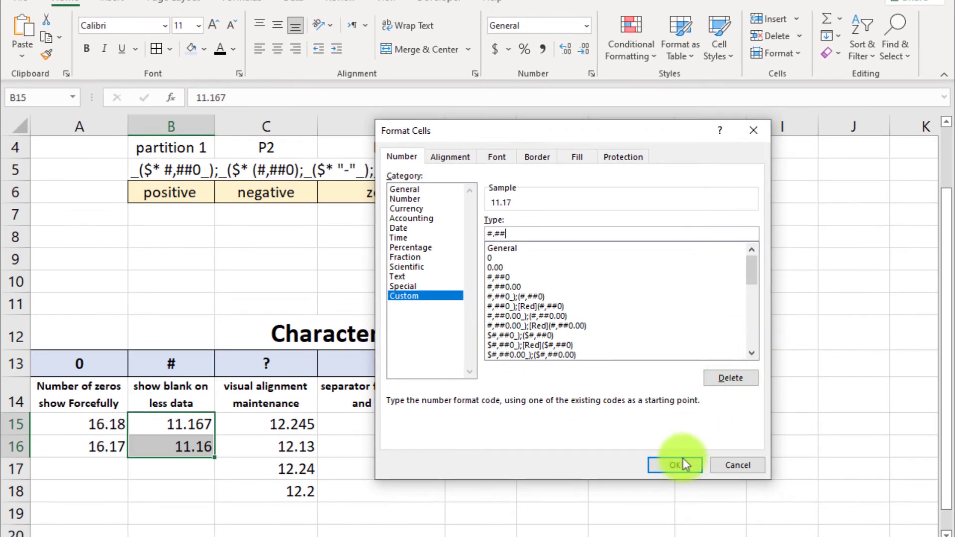
pyautogui.click(682, 464)
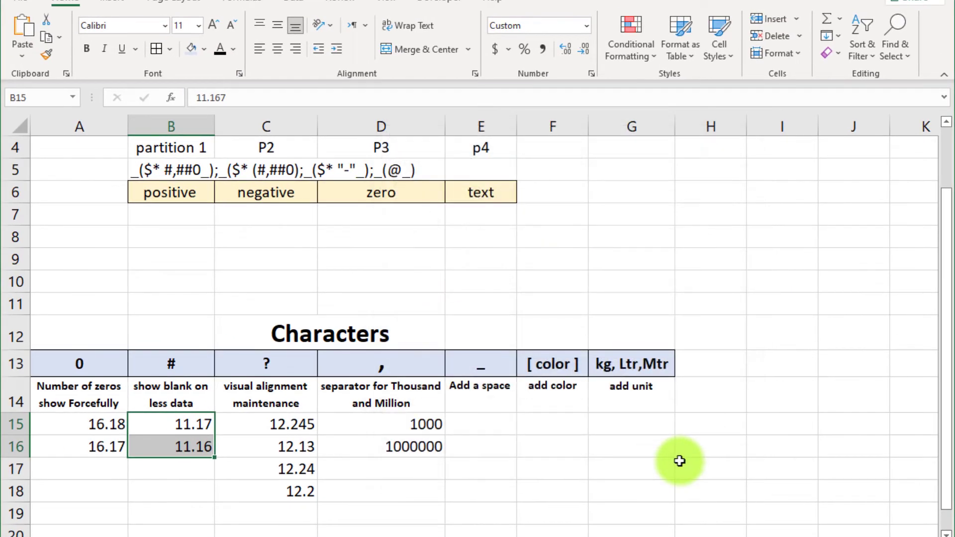
pyautogui.click(192, 470)
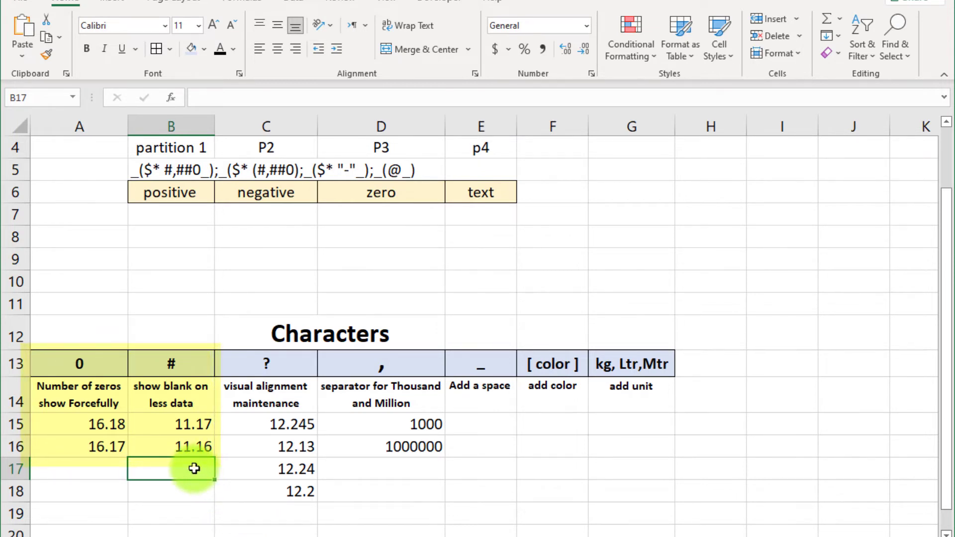
# Step: Enter 16.1 in A16 and 11.1 in B16 to compare the 0 and # placeholders
pyautogui.click(107, 447)
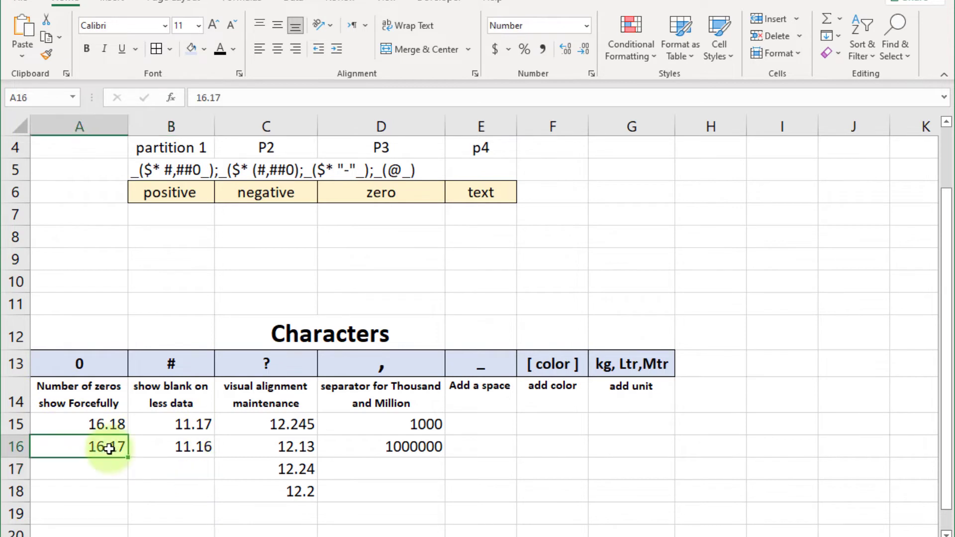
pyautogui.write('16.1')
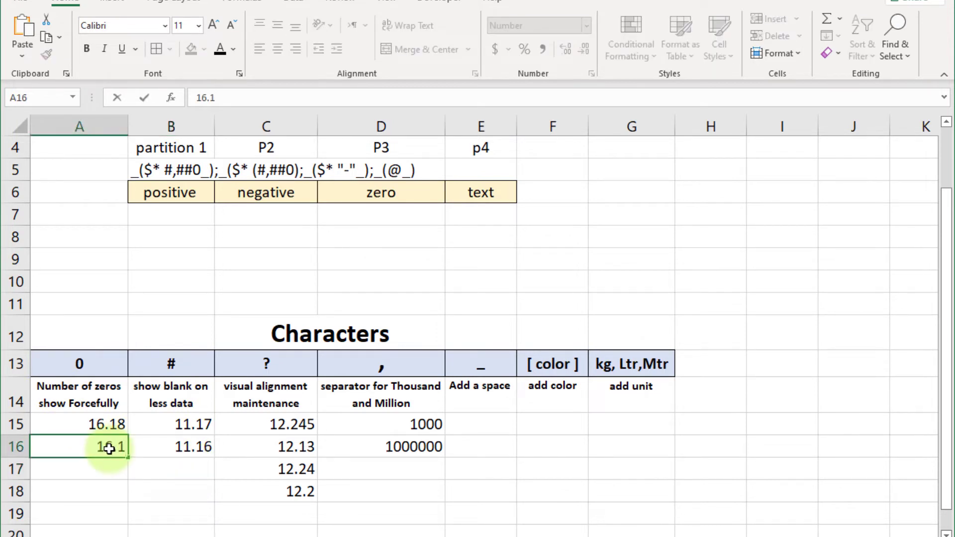
pyautogui.press('Return')
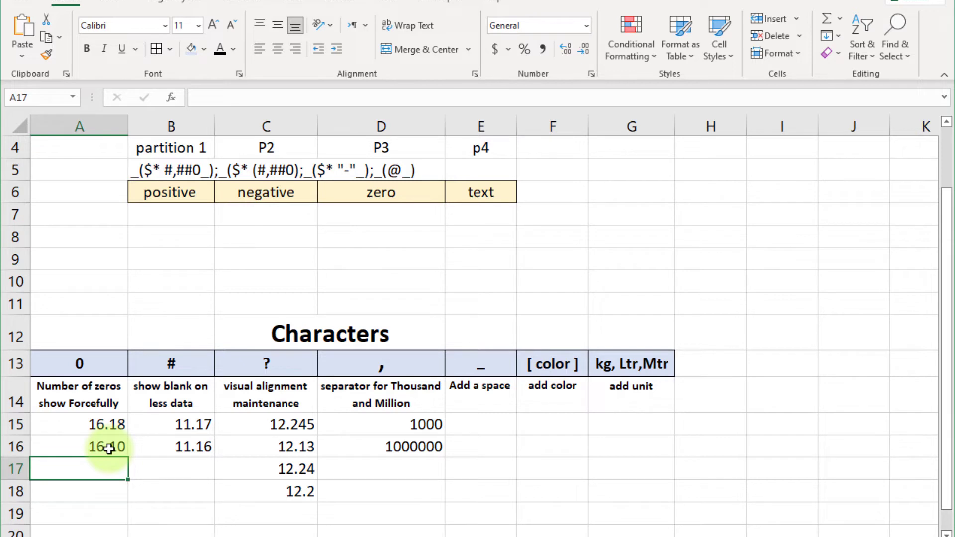
pyautogui.click(146, 448)
pyautogui.write('11')
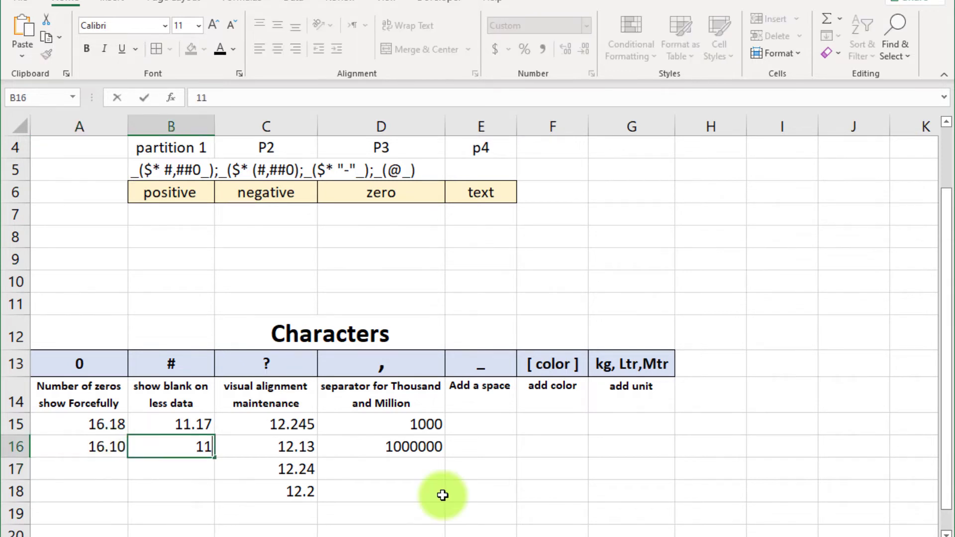
pyautogui.write('.1')
pyautogui.press('Return')
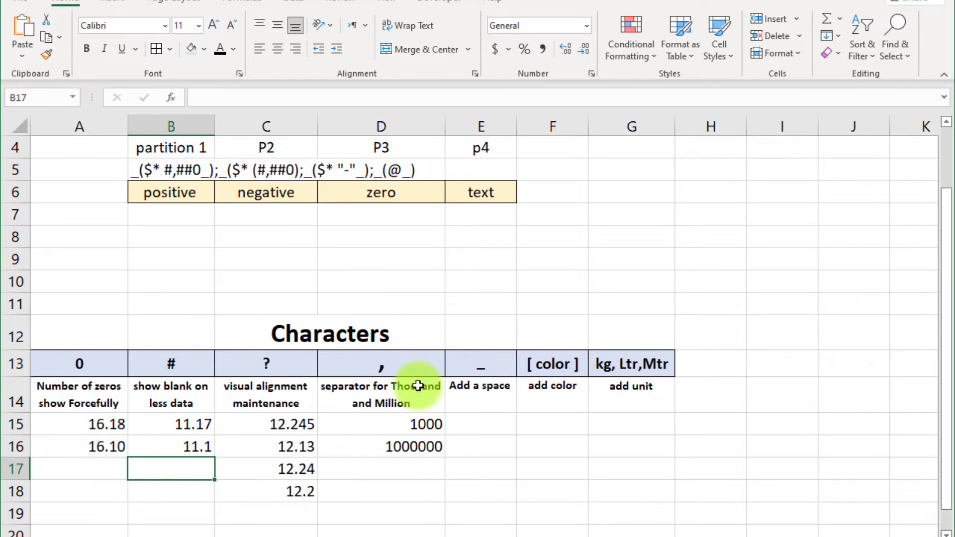
# Step: Apply the custom number format 0.0? to C15:C18 under the ? character to align the decimals
pyautogui.click(290, 417)
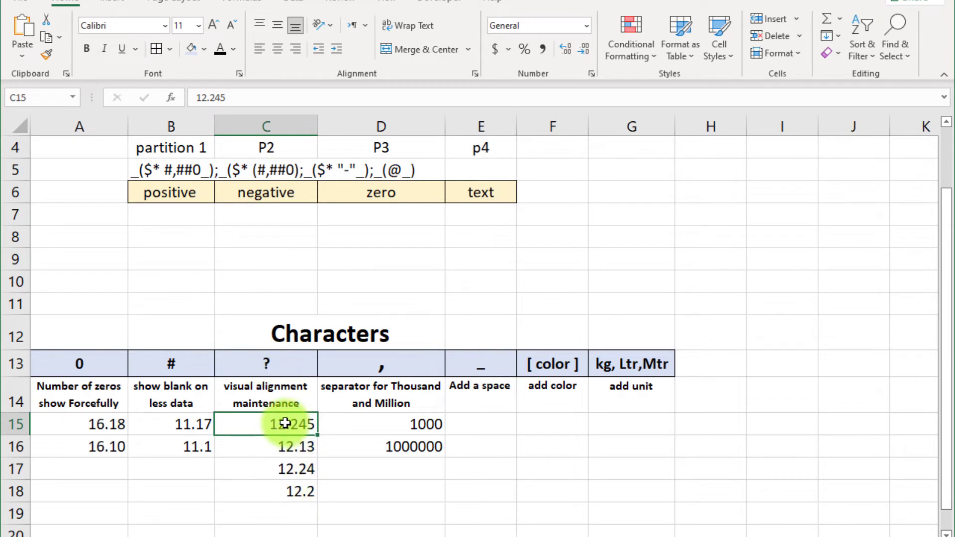
pyautogui.click(292, 447)
pyautogui.click(298, 470)
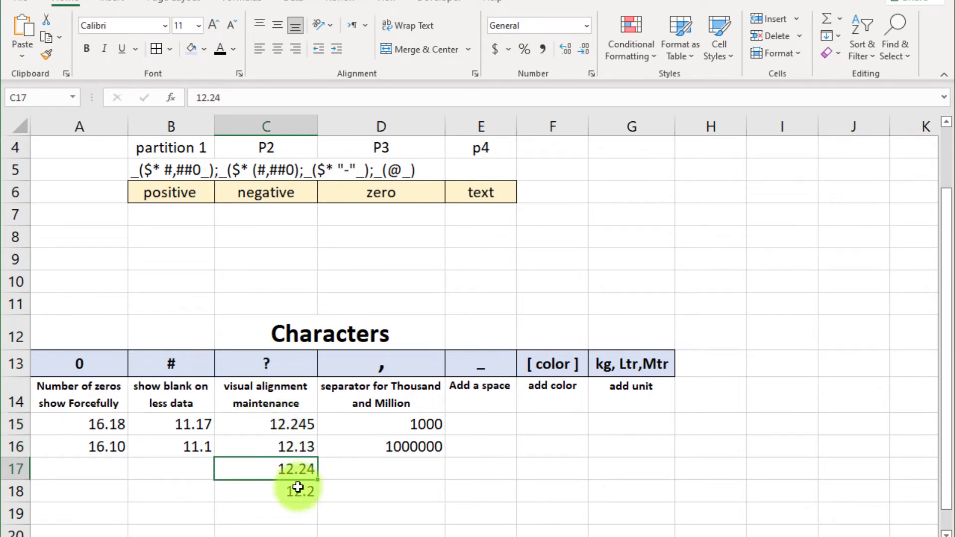
pyautogui.click(297, 488)
pyautogui.moveTo(299, 424); pyautogui.dragTo(303, 491)
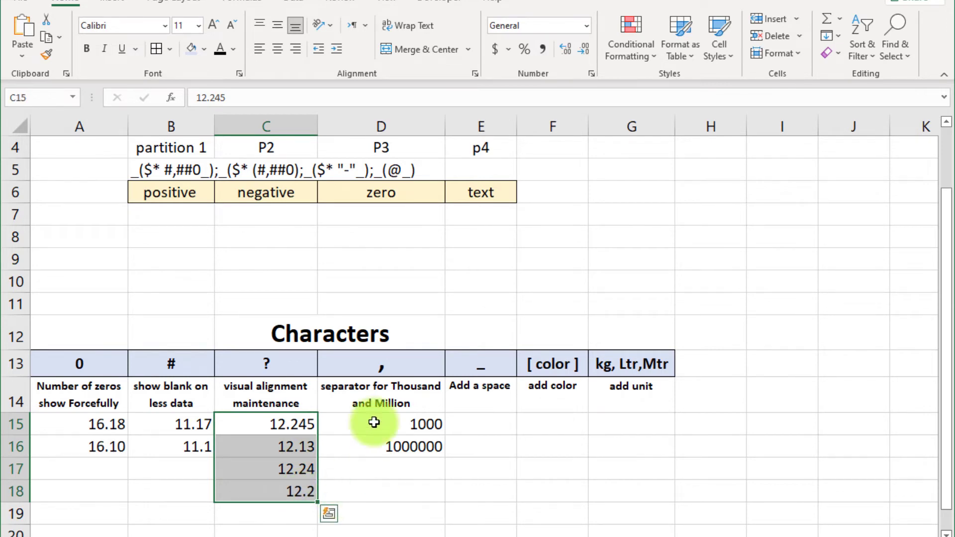
pyautogui.click(591, 74)
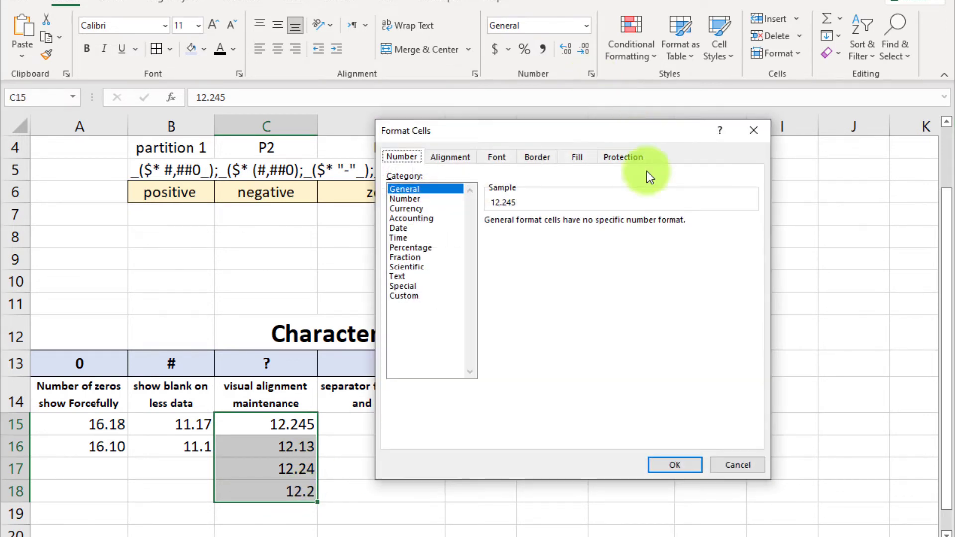
pyautogui.click(413, 295)
pyautogui.doubleClick(550, 232)
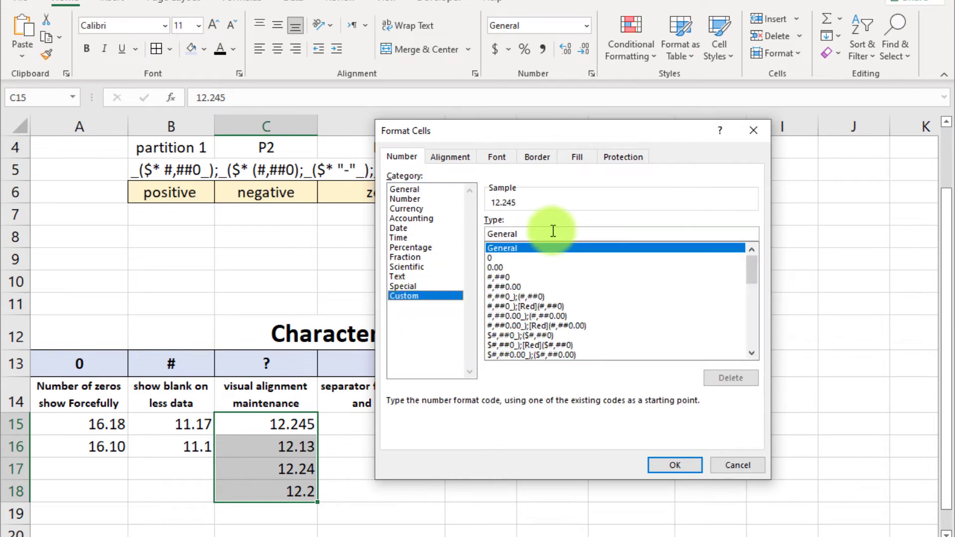
pyautogui.press('BackSpace')
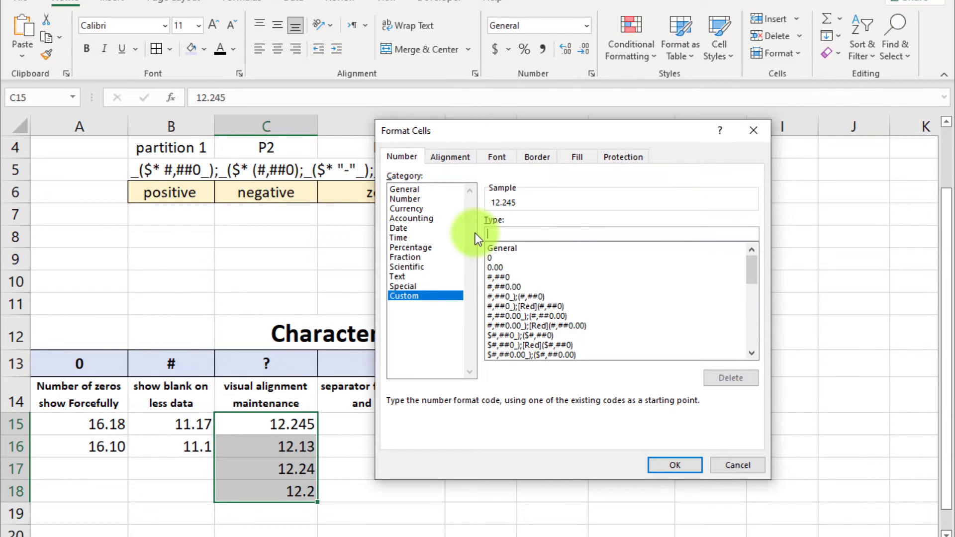
pyautogui.write('0.0')
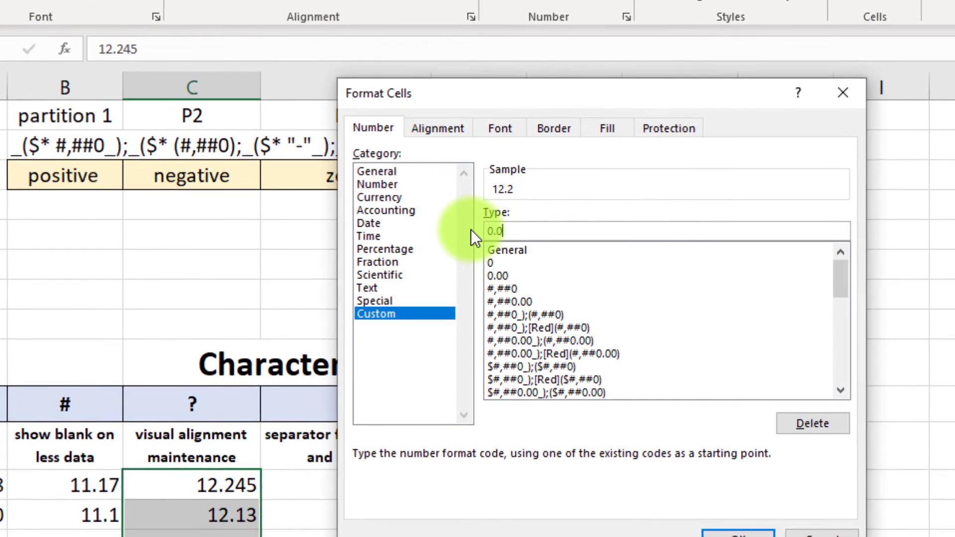
pyautogui.write('?')
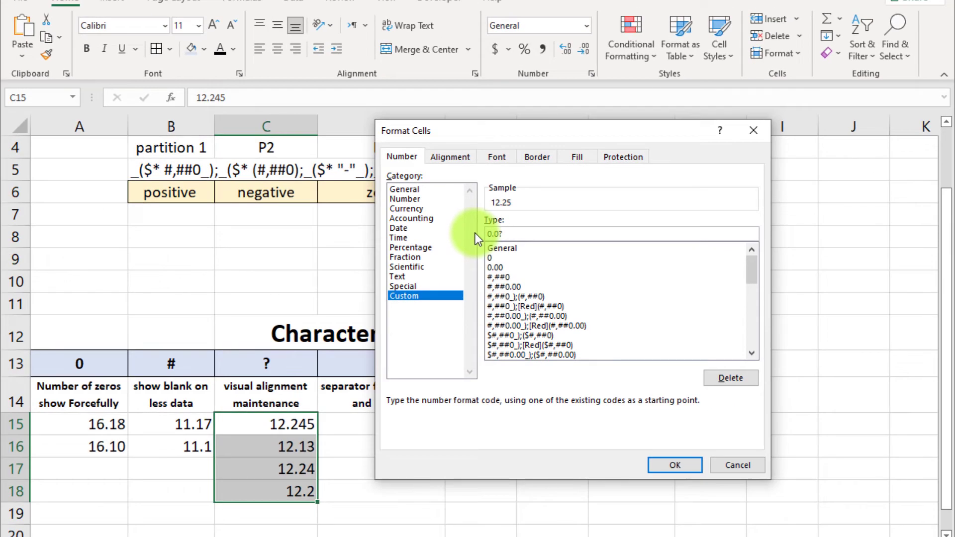
pyautogui.click(666, 465)
pyautogui.click(441, 479)
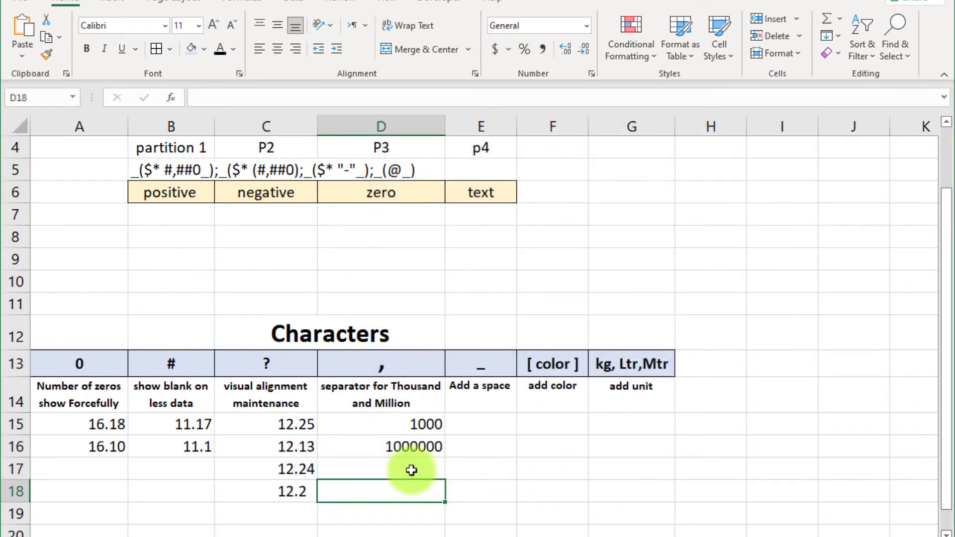
pyautogui.moveTo(292, 424); pyautogui.dragTo(309, 490)
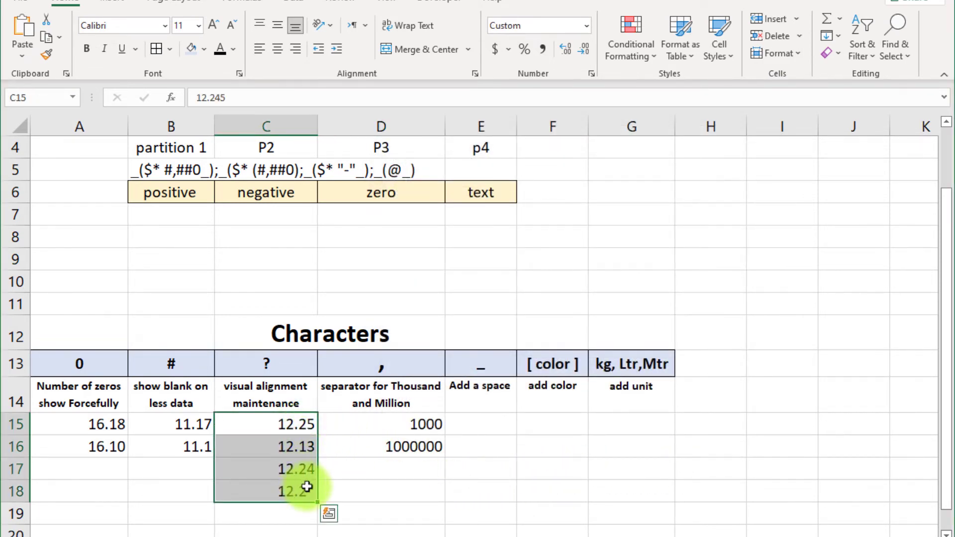
pyautogui.click(363, 502)
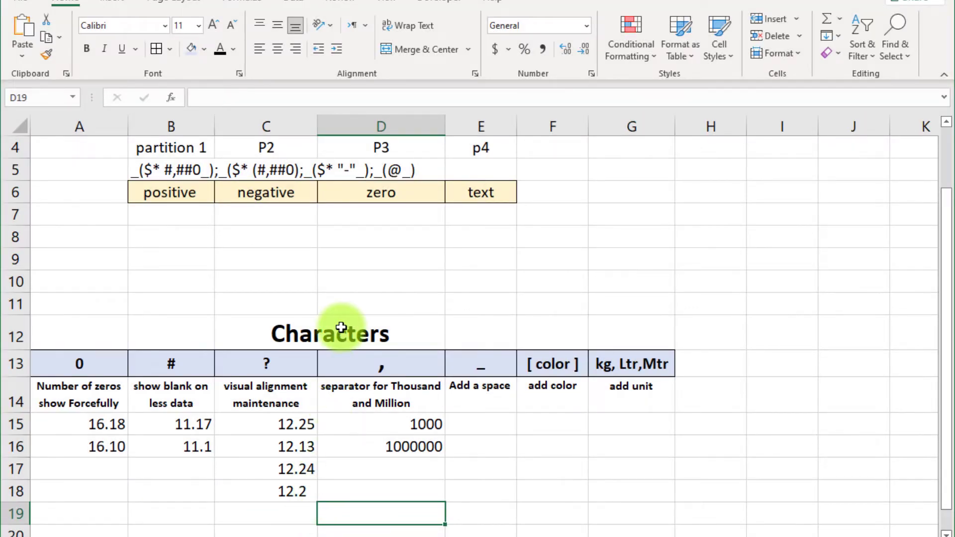
# Step: Apply the custom number format 0,"K" to D15 to show the value in thousands
pyautogui.click(408, 426)
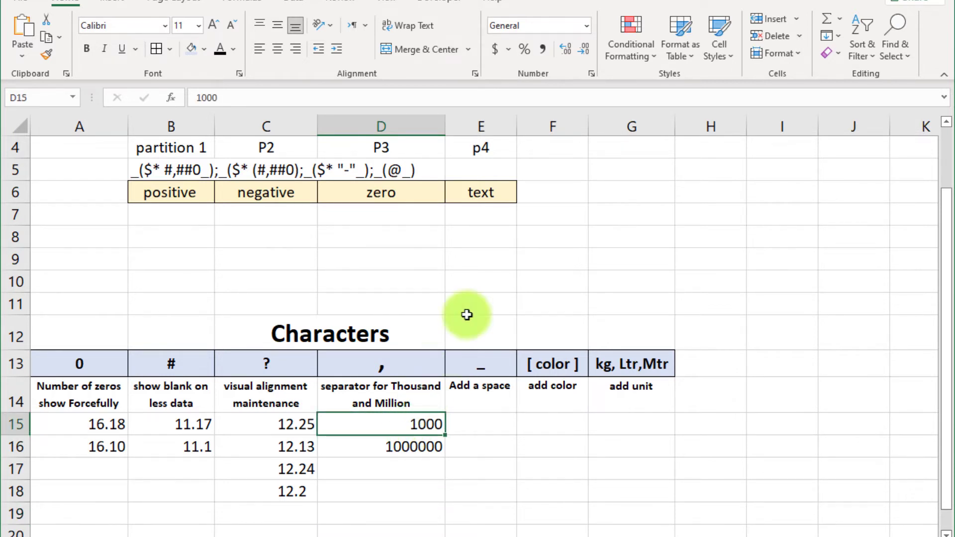
pyautogui.click(592, 75)
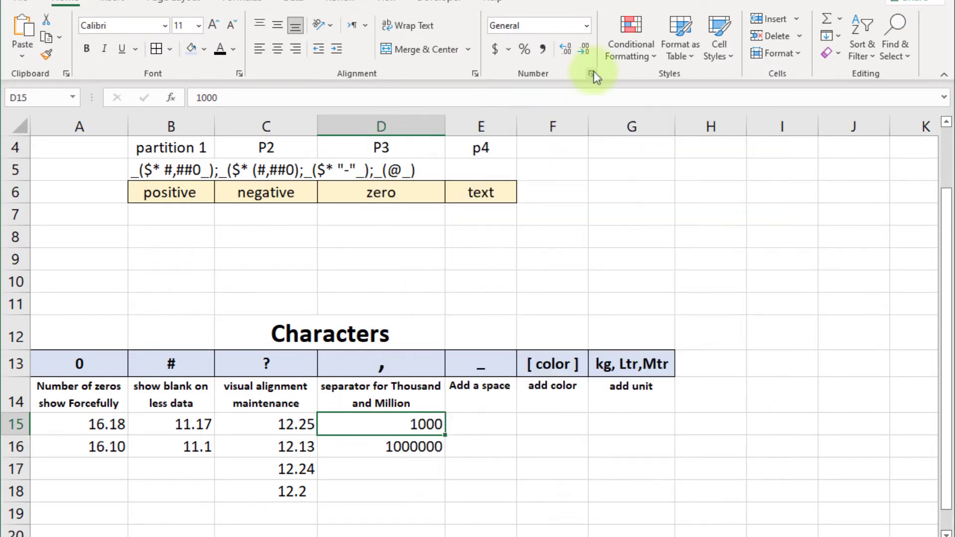
pyautogui.click(592, 74)
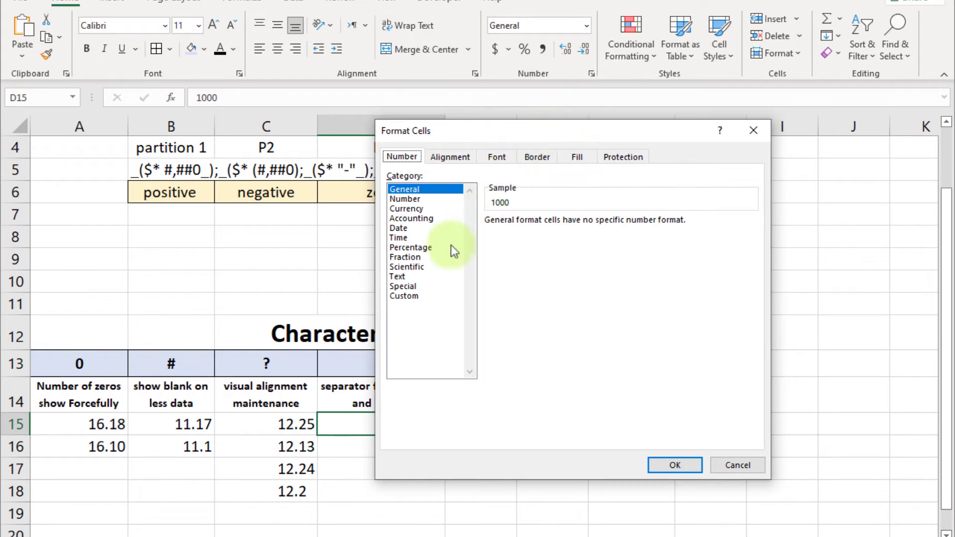
pyautogui.click(403, 296)
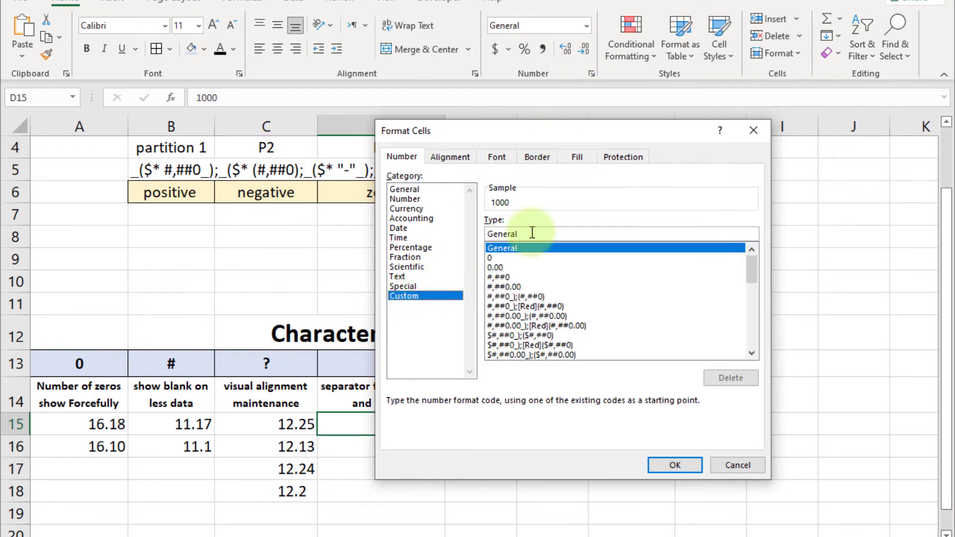
pyautogui.moveTo(532, 233); pyautogui.dragTo(484, 235)
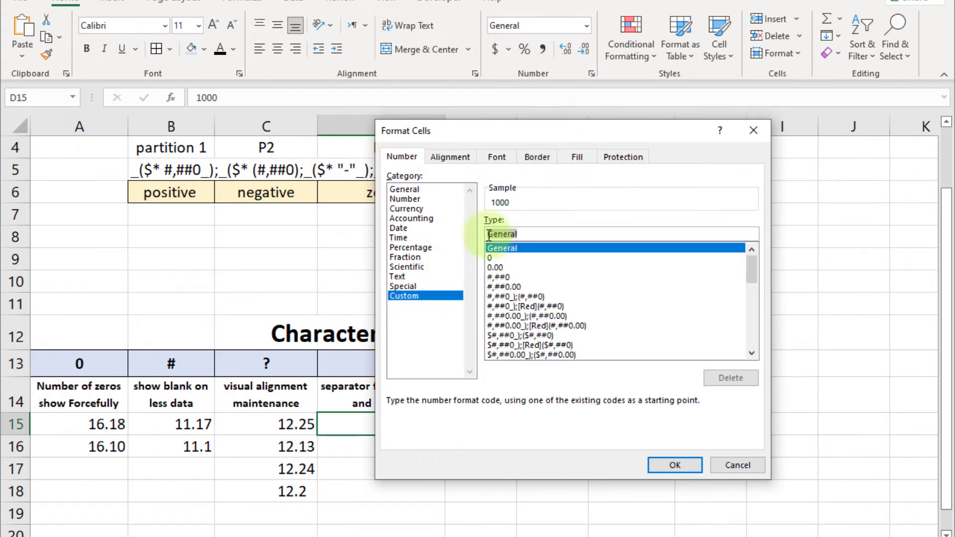
pyautogui.press('BackSpace')
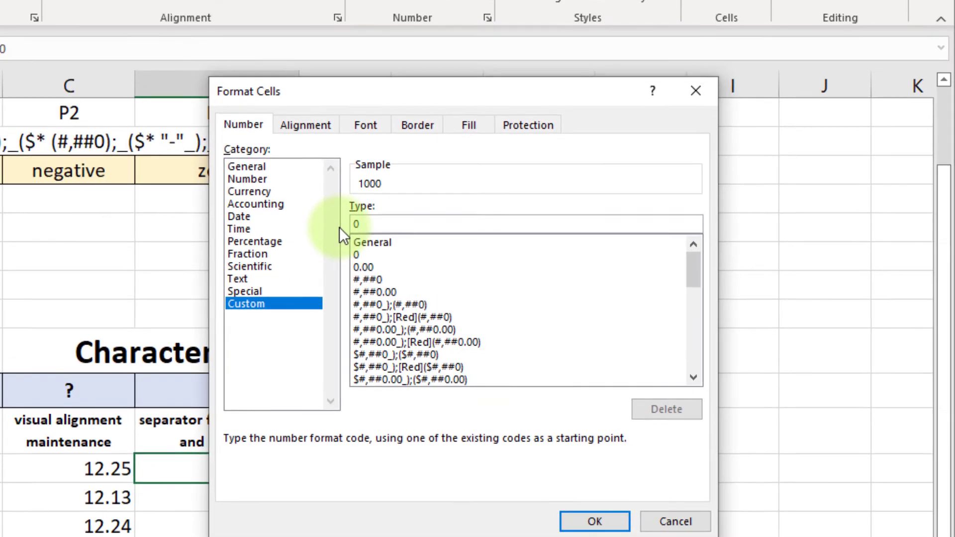
pyautogui.write(',')
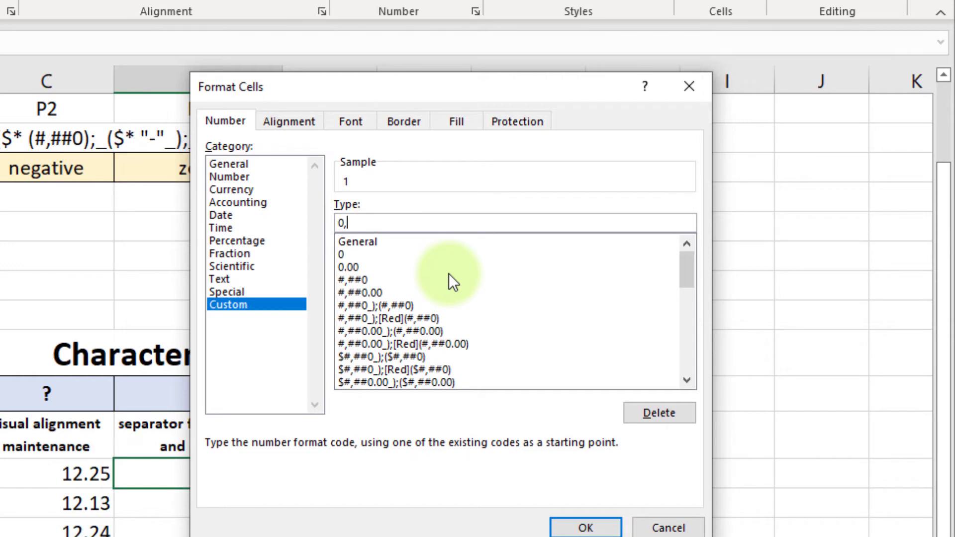
pyautogui.write('"K"')
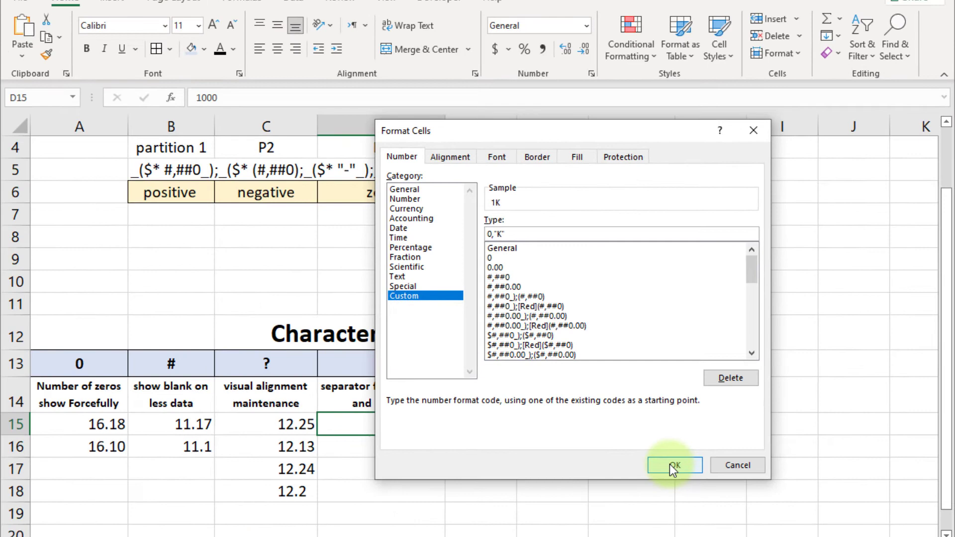
pyautogui.click(630, 492)
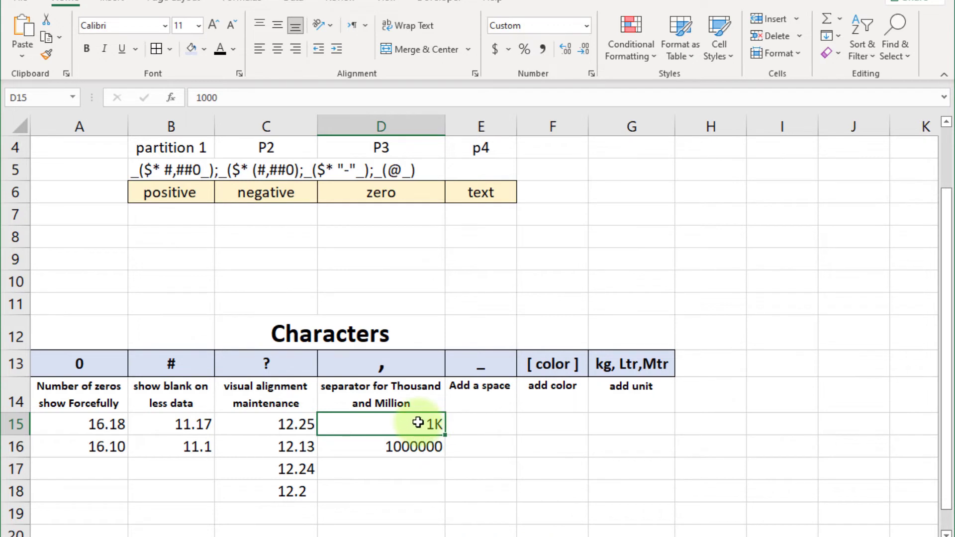
# Step: Enter 2000 in D15 to test the thousands format
pyautogui.write('2000')
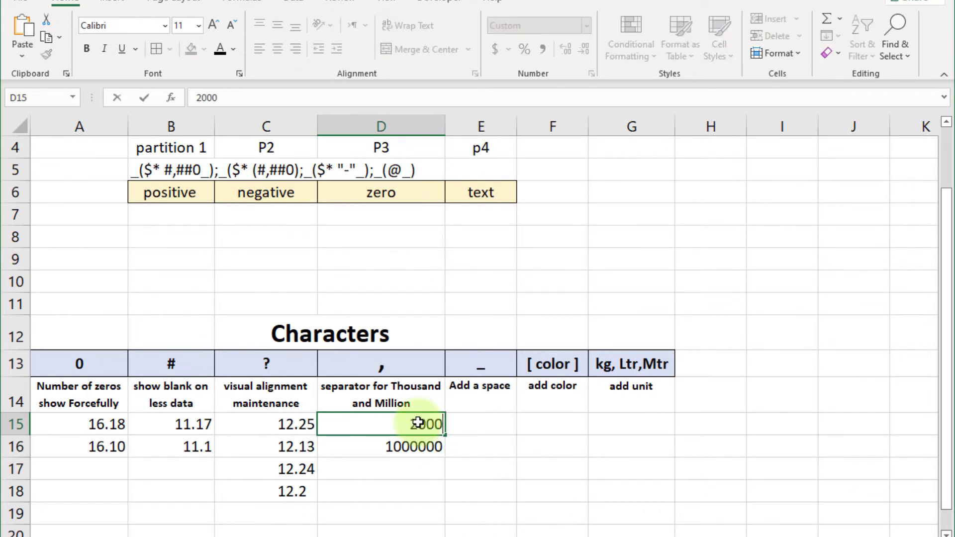
pyautogui.press('Return')
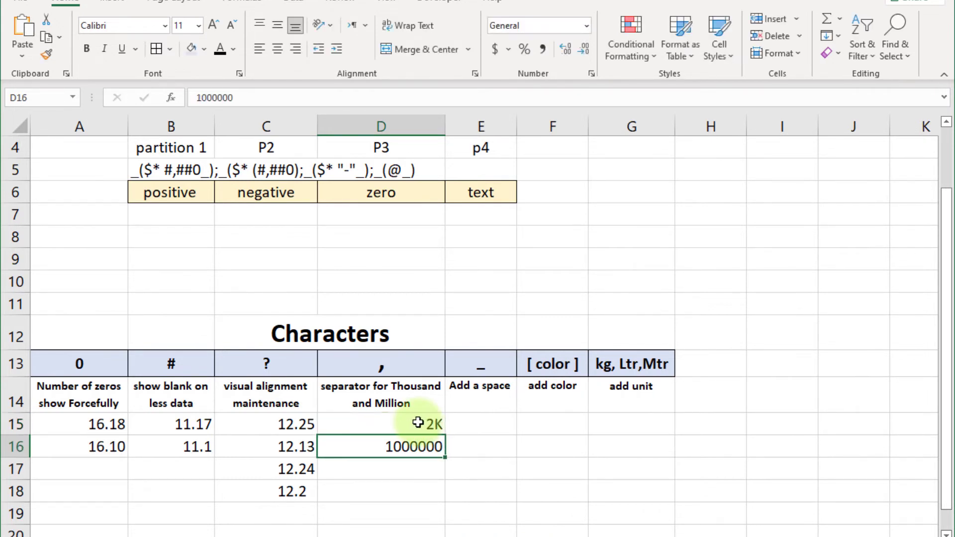
pyautogui.click(417, 423)
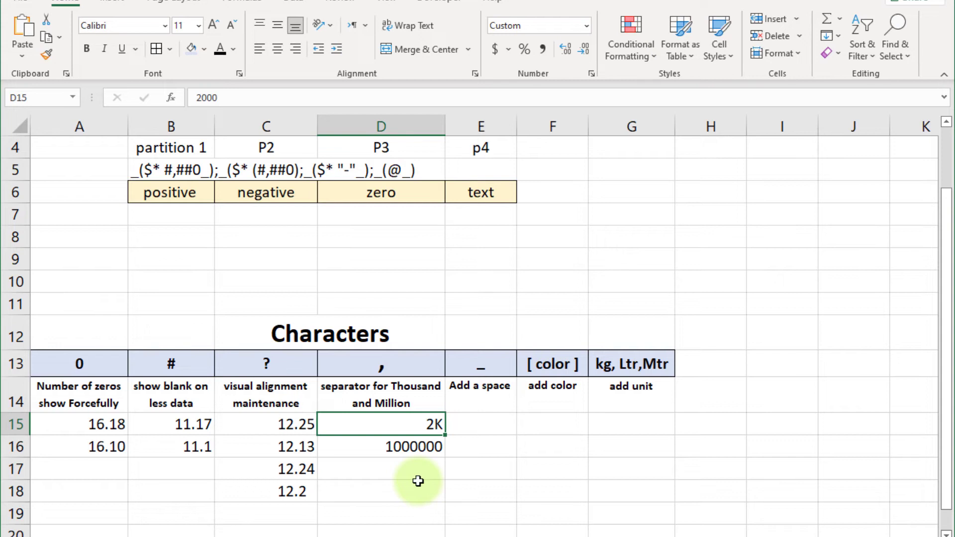
# Step: Apply the custom number format 0,,"M" to D16 to show the value in millions
pyautogui.click(416, 447)
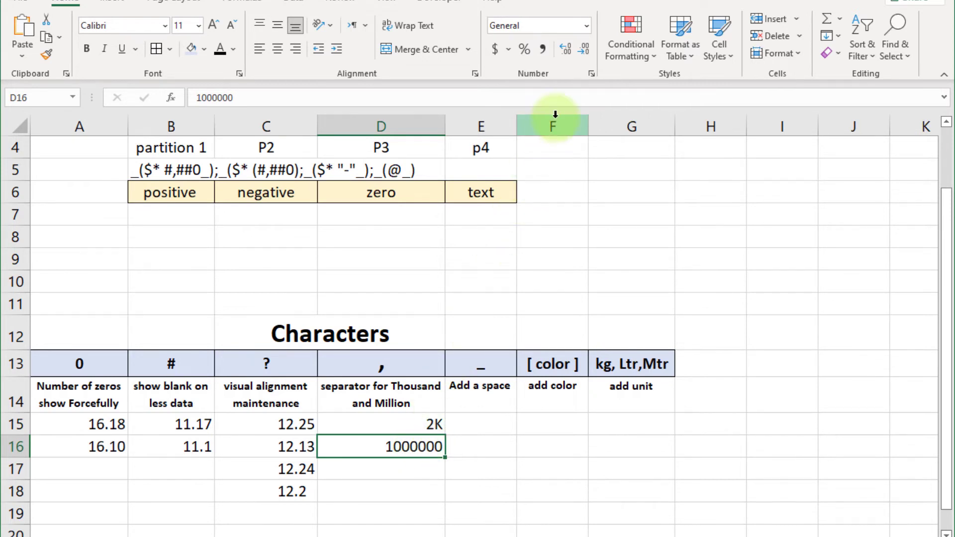
pyautogui.hotkey('ctrl', '1')
pyautogui.click(404, 295)
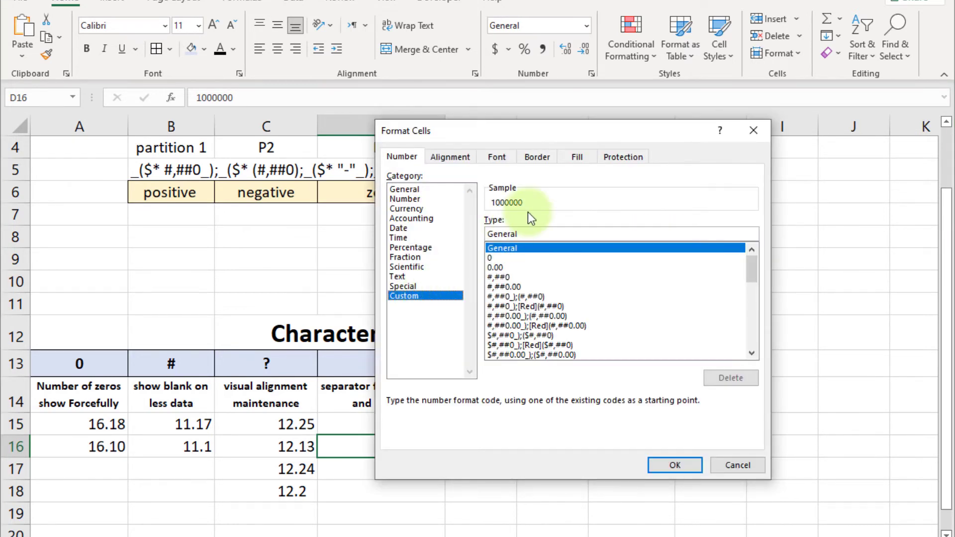
pyautogui.doubleClick(528, 233)
pyautogui.press('BackSpace')
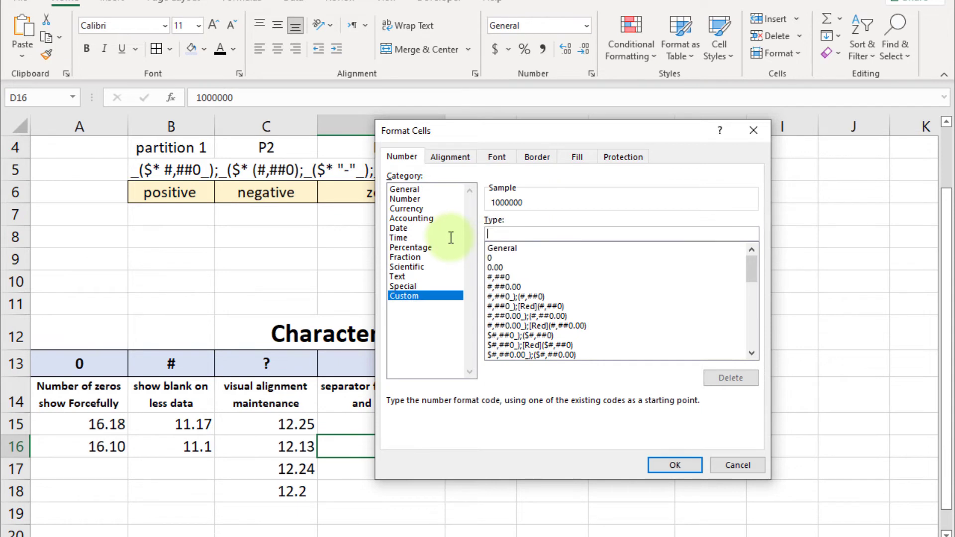
pyautogui.write('0,,"M')
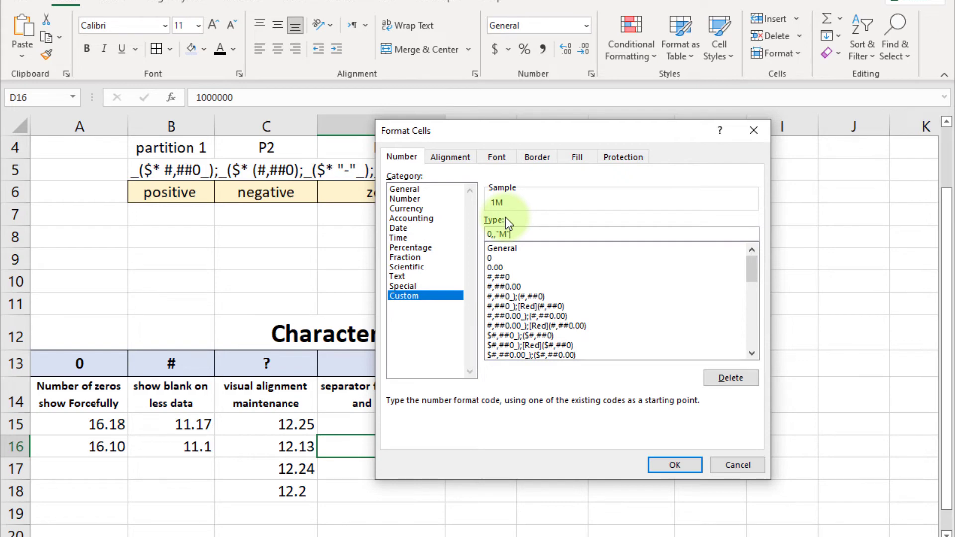
pyautogui.click(674, 464)
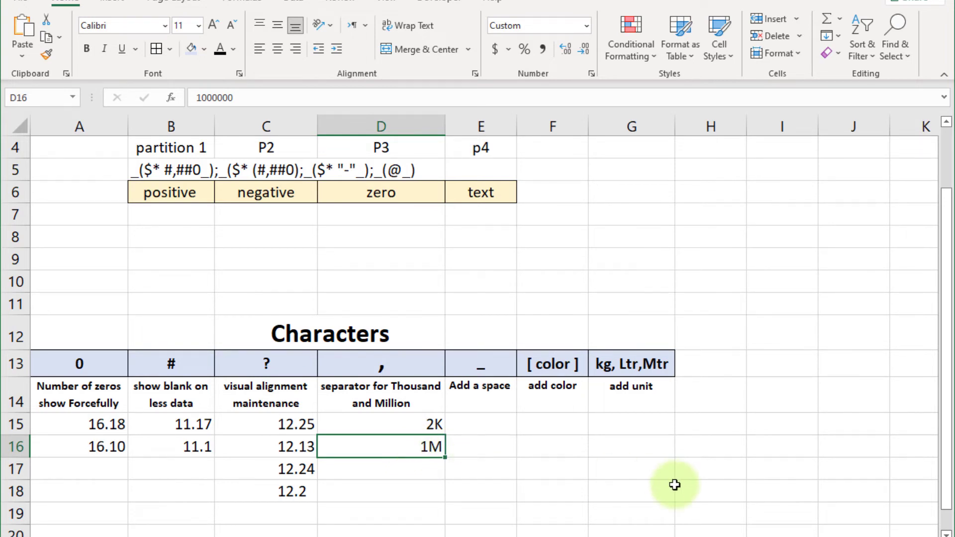
# Step: Enter 3000000 in D16 to test the millions format and compare it with D15
pyautogui.write('30')
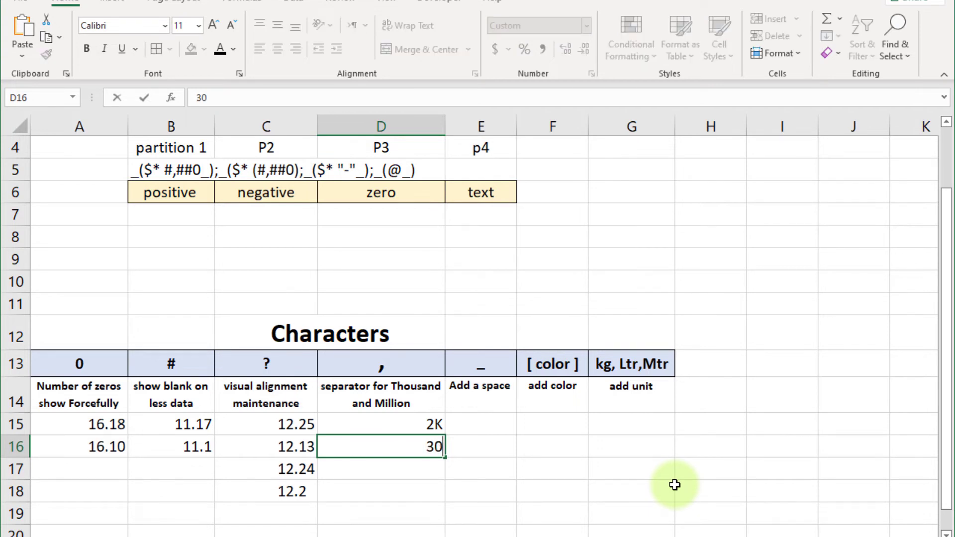
pyautogui.write('00000')
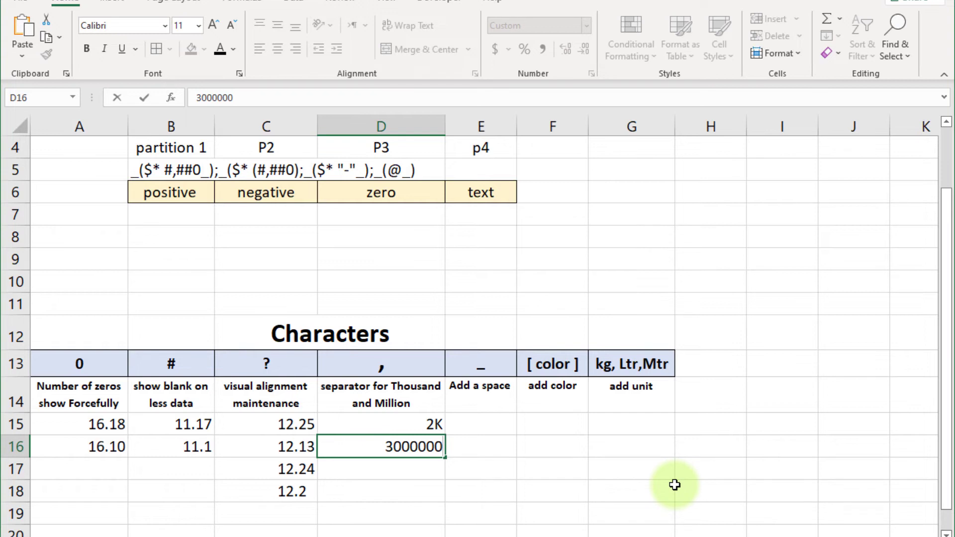
pyautogui.press('Return')
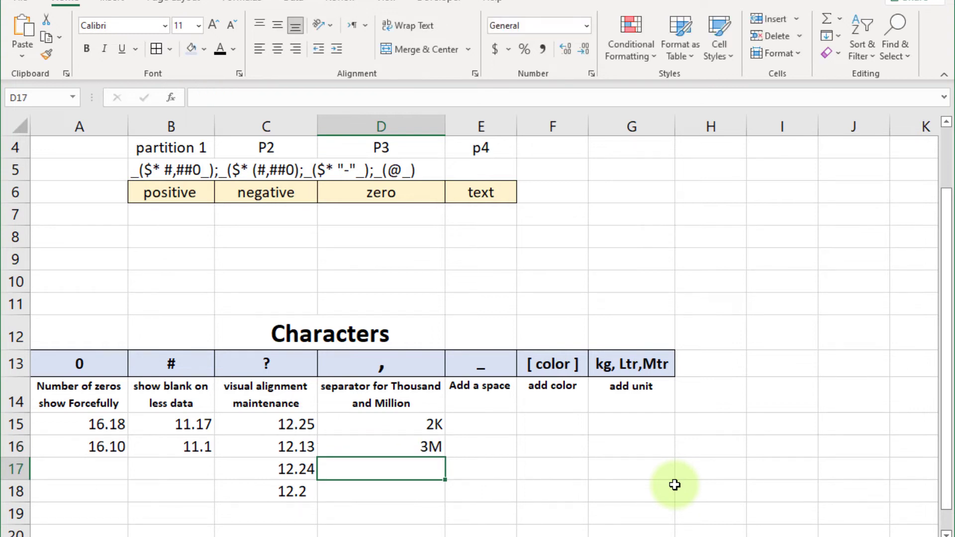
pyautogui.click(432, 447)
pyautogui.click(426, 422)
pyautogui.click(426, 452)
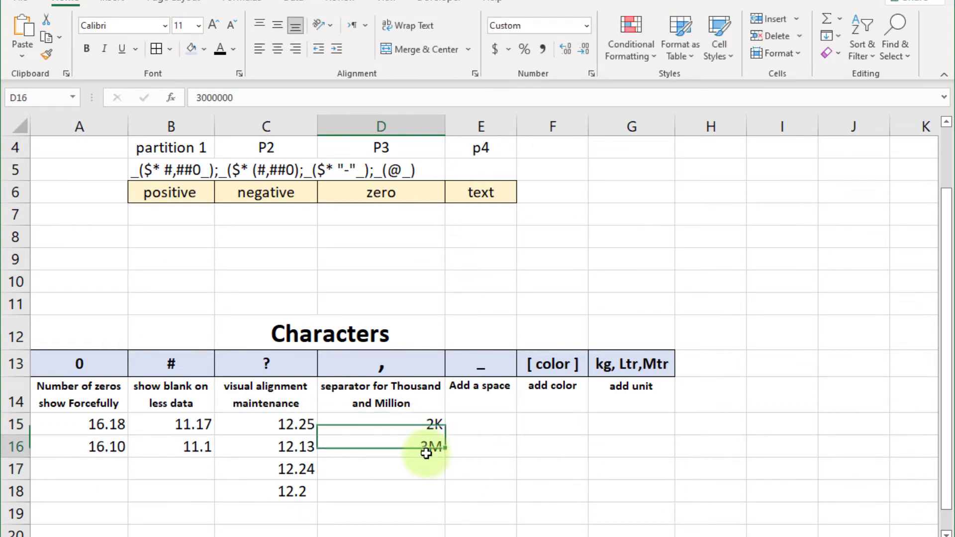
# Step: Enter 1k directly in D18 as a typed-text comparison with the formatted thousands value
pyautogui.click(431, 486)
pyautogui.scroll(-1, 467, 466)
pyautogui.write('1k')
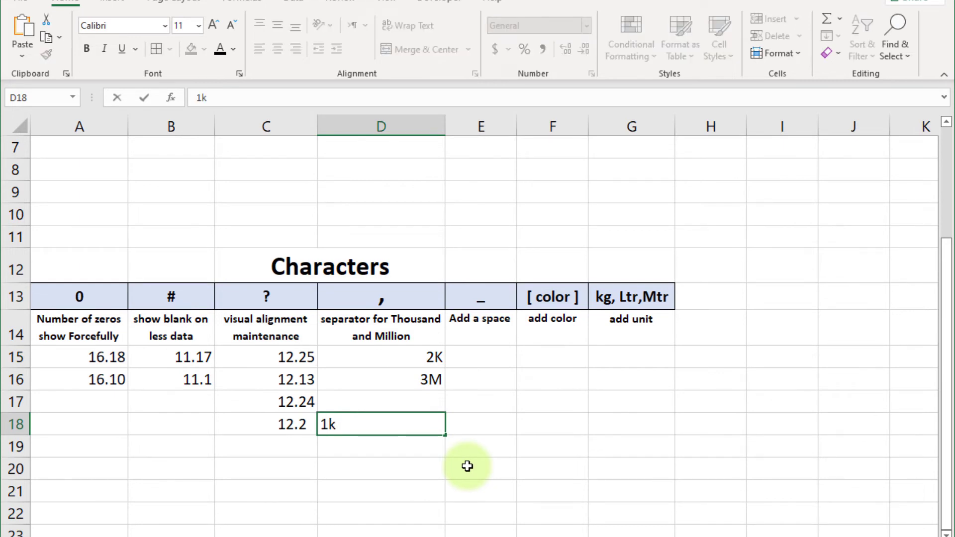
pyautogui.press('Return')
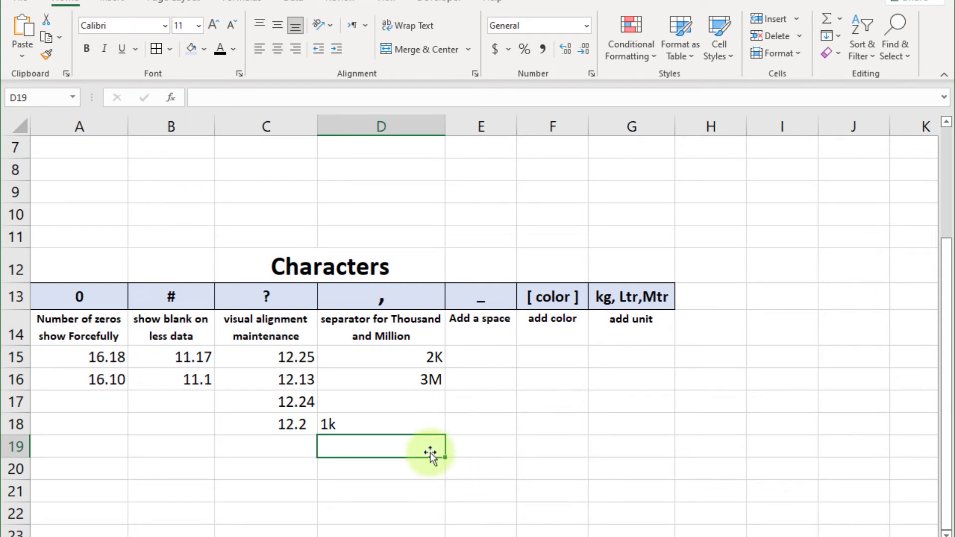
pyautogui.click(347, 425)
pyautogui.click(348, 450)
pyautogui.click(347, 428)
pyautogui.click(350, 445)
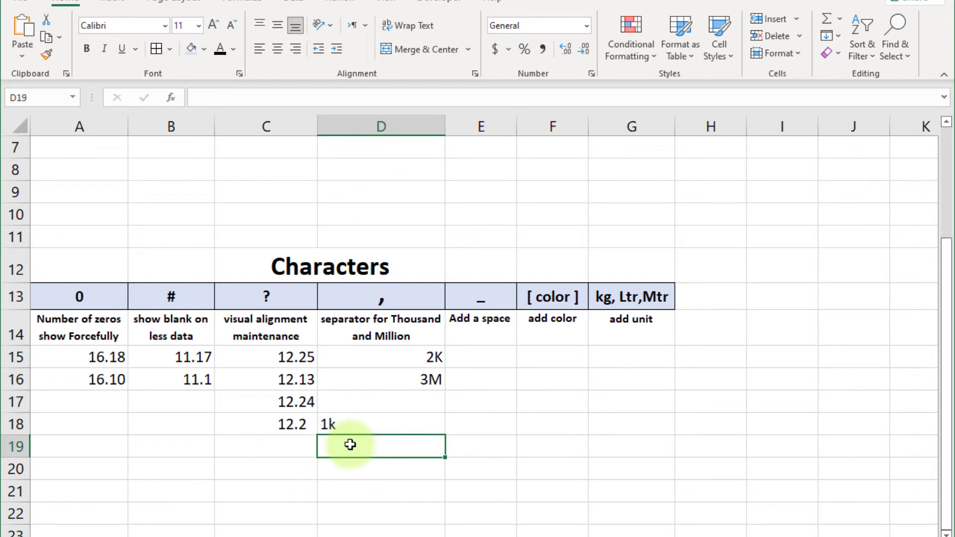
# Step: Enter 1M directly in D19 as a typed-text comparison with the formatted millions value
pyautogui.write('1M')
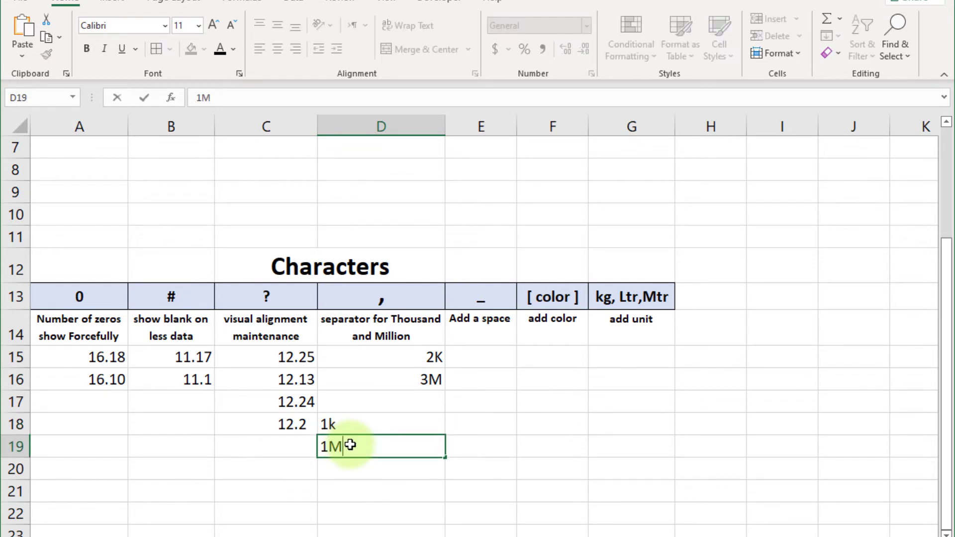
pyautogui.press('Return')
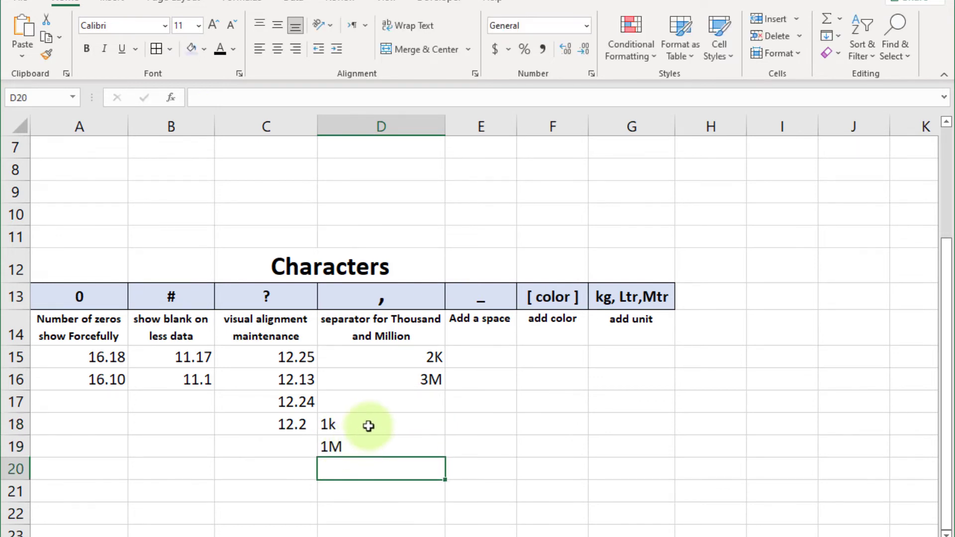
pyautogui.moveTo(373, 422); pyautogui.dragTo(377, 441)
pyautogui.click(384, 469)
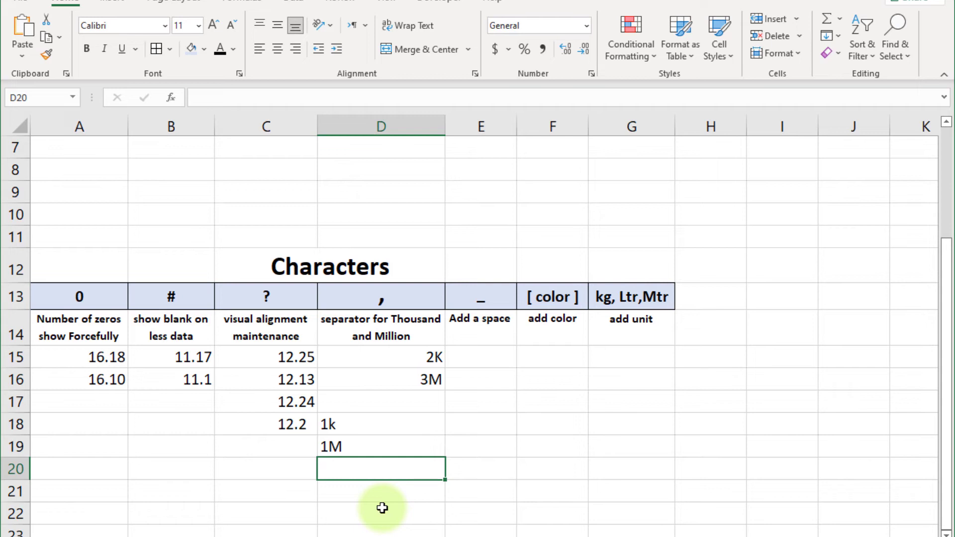
# Step: Total D15:D16 with a SUM formula in D17 to test calculating with the formatted values
pyautogui.click(410, 405)
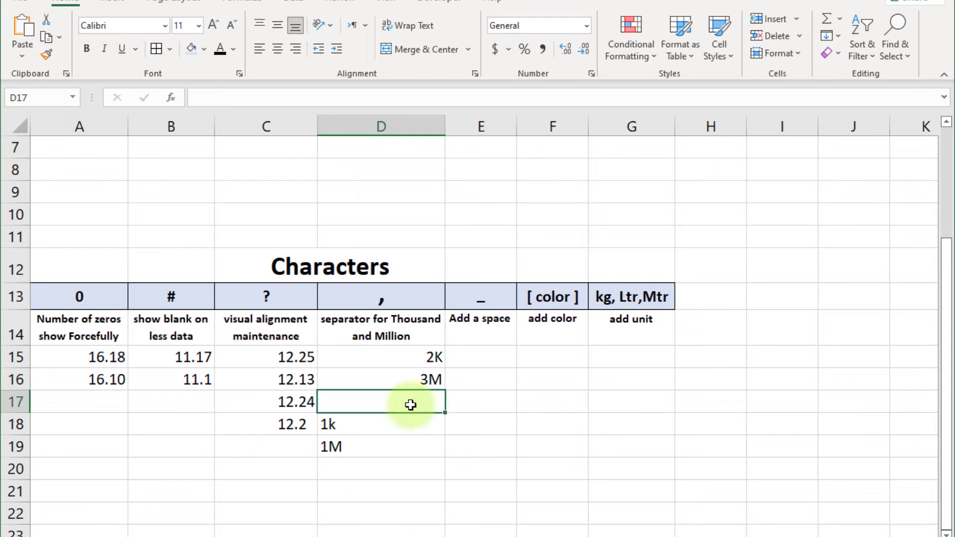
pyautogui.hotkey('alt', '=')
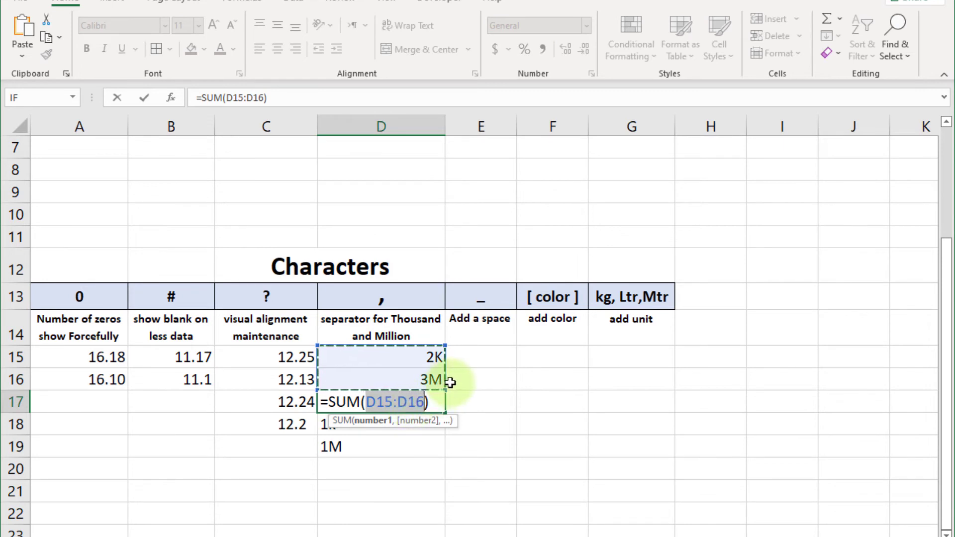
pyautogui.press('Return')
pyautogui.click(423, 402)
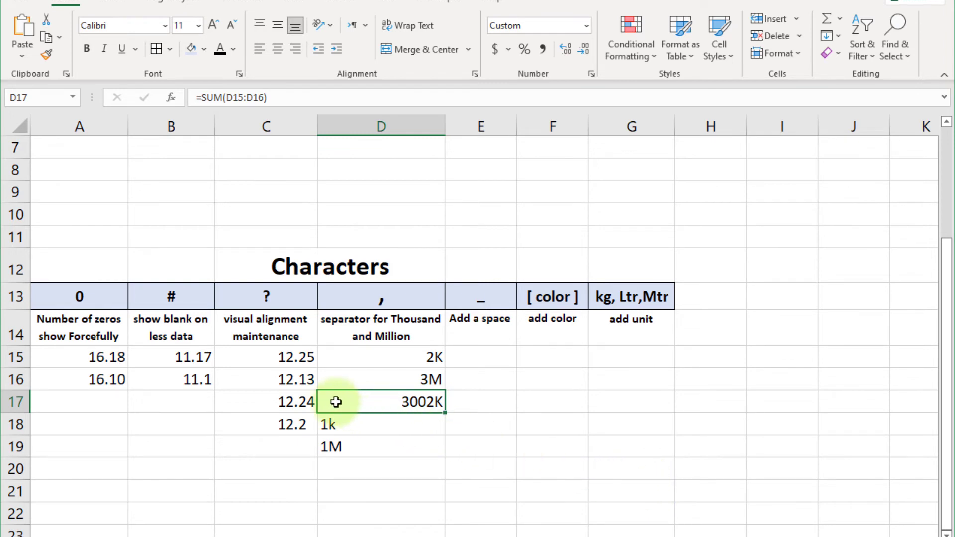
# Step: Clear the test entries in D17:D19
pyautogui.moveTo(342, 401); pyautogui.dragTo(361, 447)
pyautogui.press('Delete')
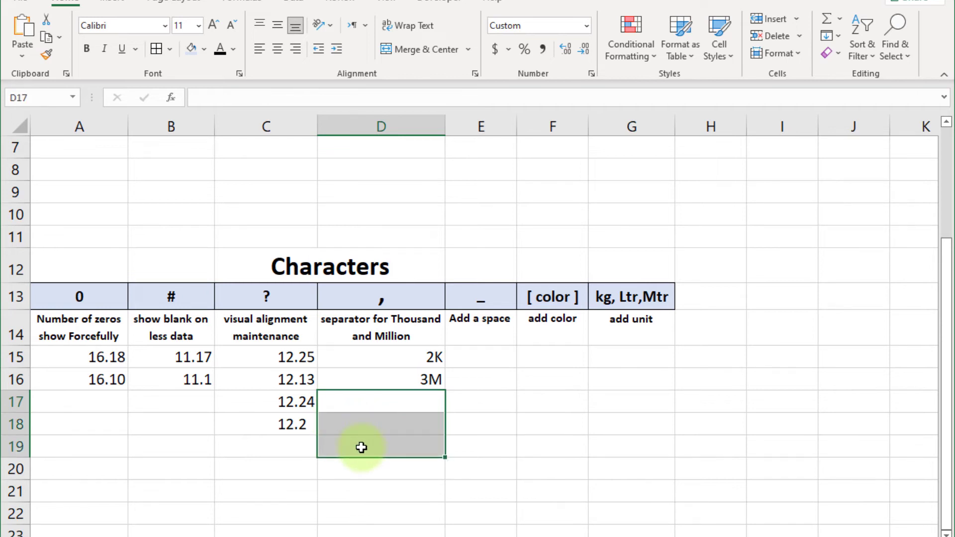
# Step: Enter the sample values 16.146, 12.143, 10.2 and -54 in E15:E18 under "Add a space"
pyautogui.click(490, 355)
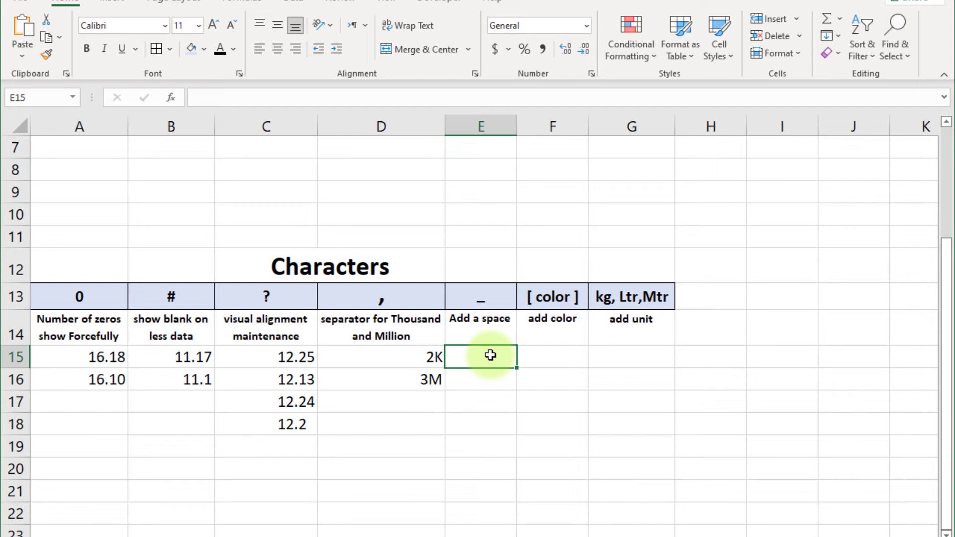
pyautogui.write('16.')
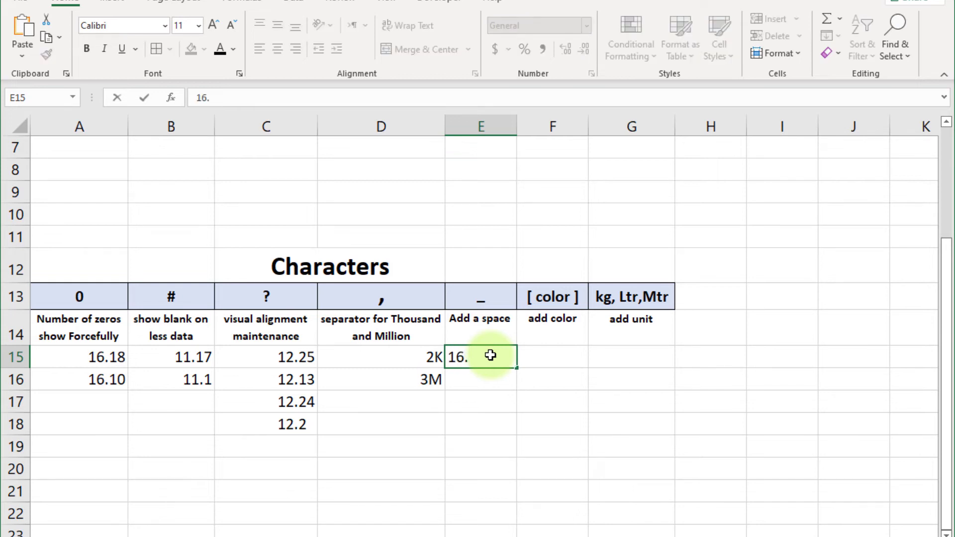
pyautogui.write('146')
pyautogui.press('Return')
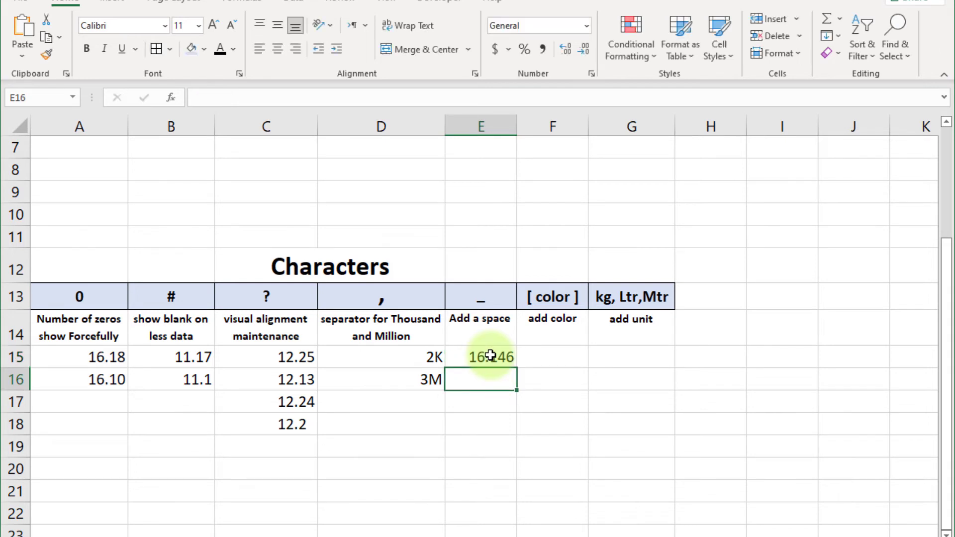
pyautogui.write('12.1')
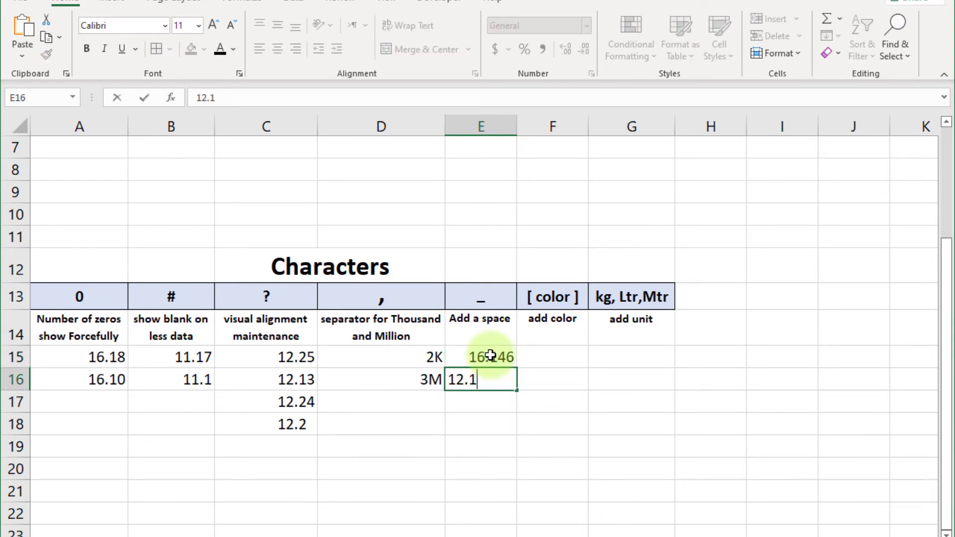
pyautogui.write('43')
pyautogui.press('Return')
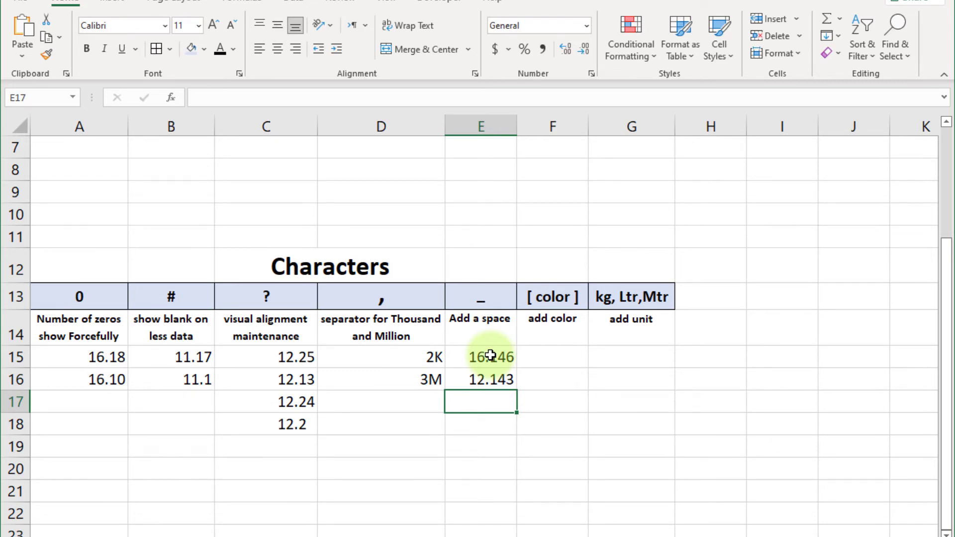
pyautogui.write('10.2')
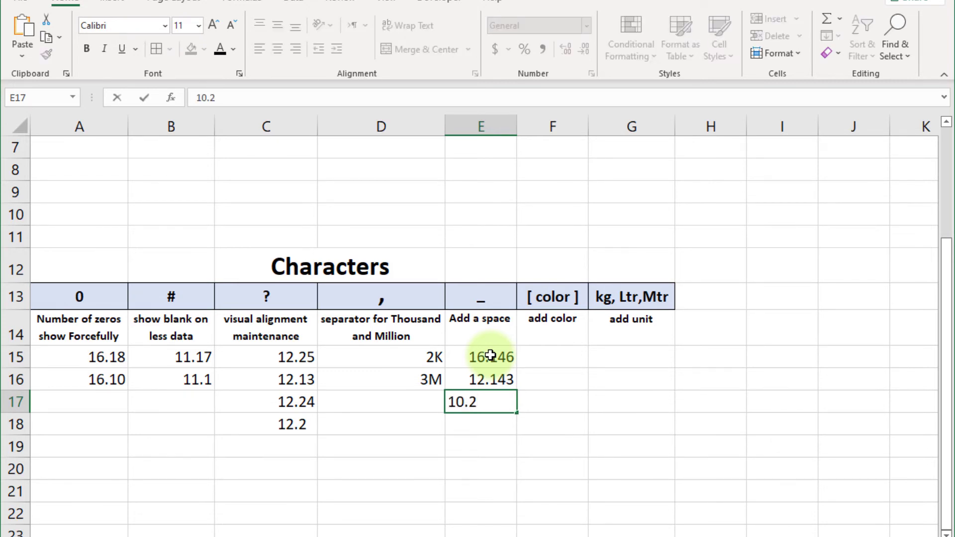
pyautogui.press('Return')
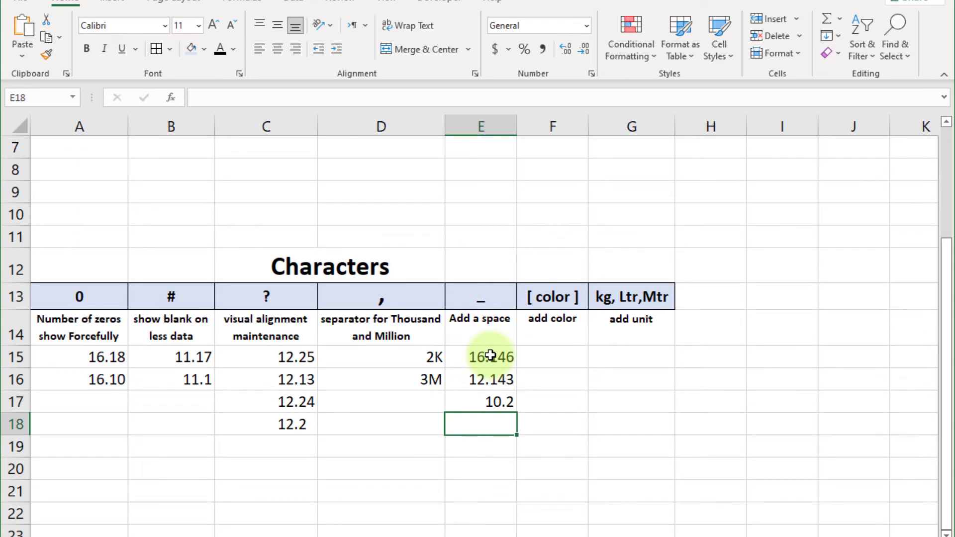
pyautogui.write('-54')
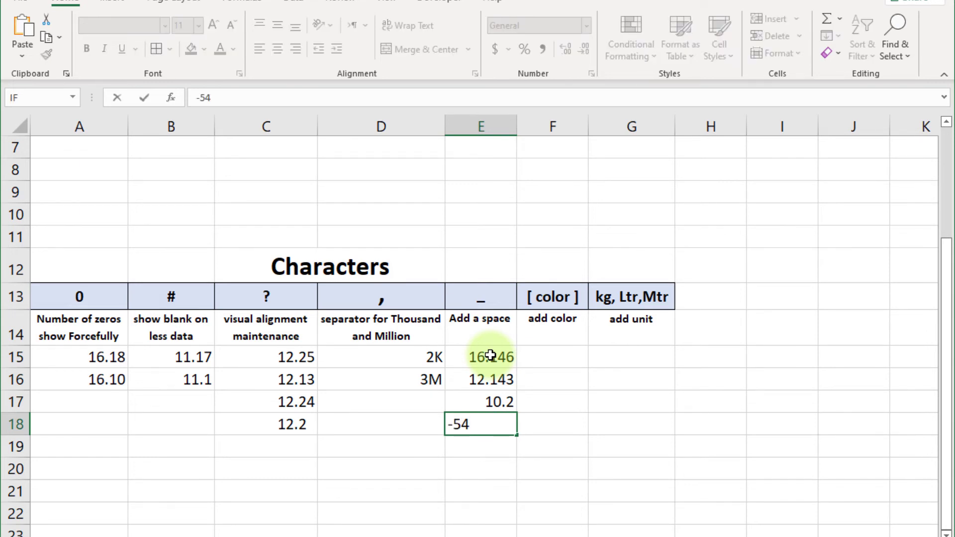
pyautogui.press('Return')
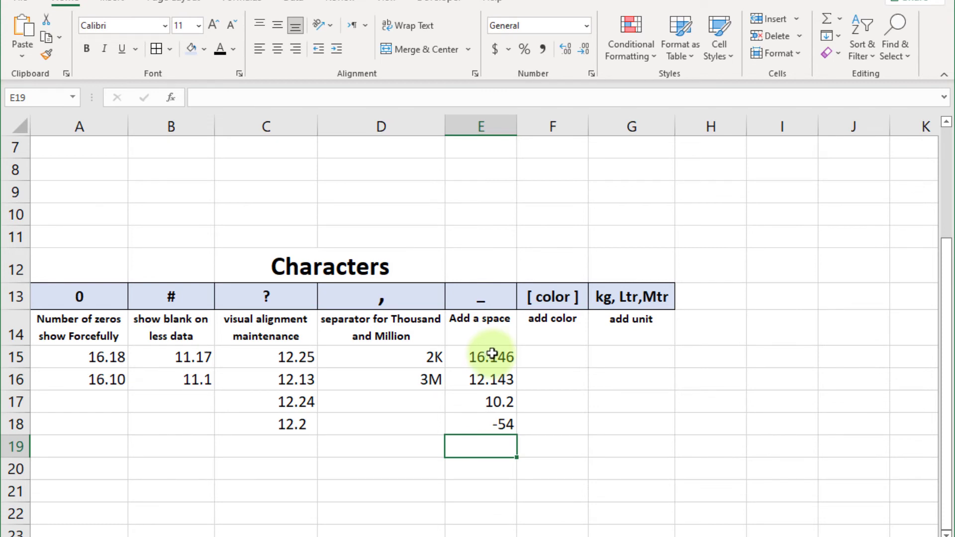
# Step: Apply the custom number format 0.0_);(0.0) to E15:E18 to align positive values with the bracketed negative
pyautogui.moveTo(490, 356); pyautogui.dragTo(500, 422)
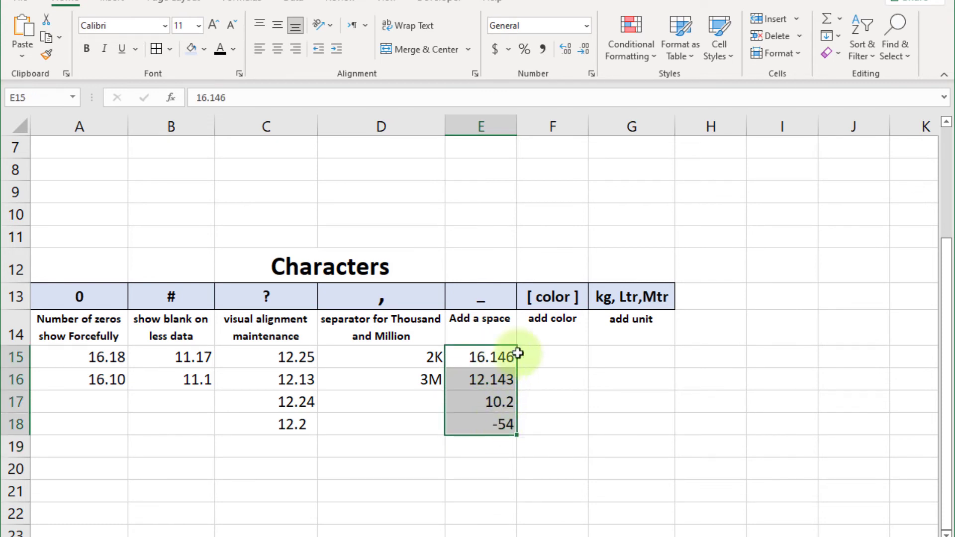
pyautogui.click(591, 73)
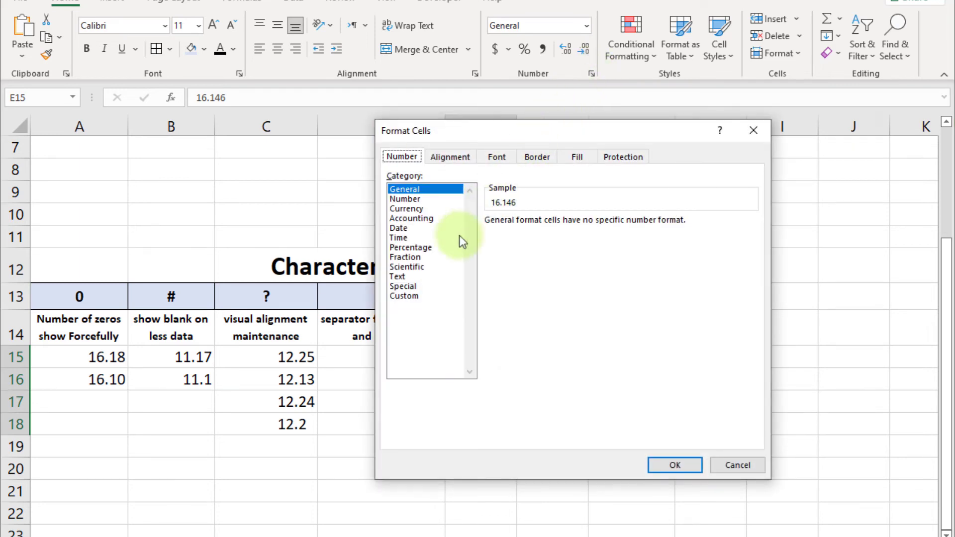
pyautogui.click(410, 296)
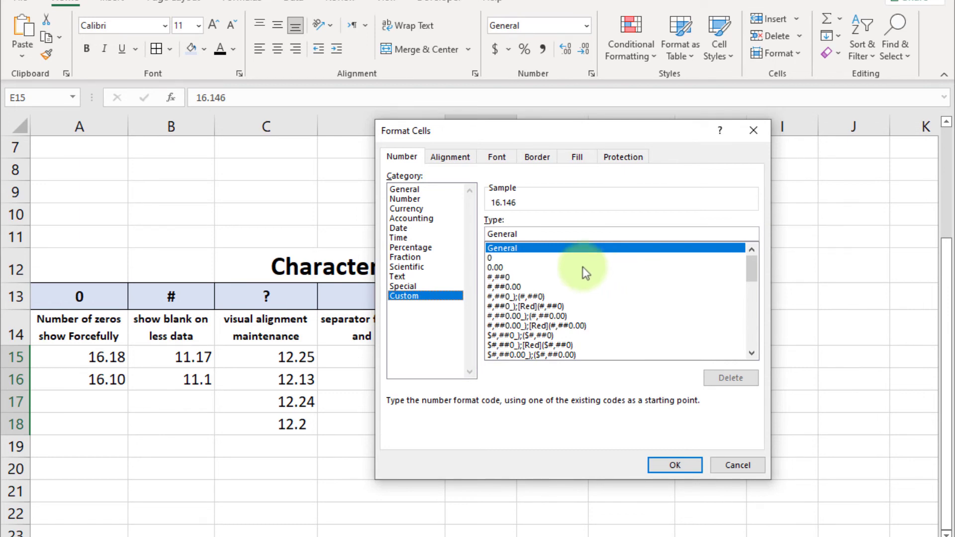
pyautogui.doubleClick(528, 235)
pyautogui.press('BackSpace')
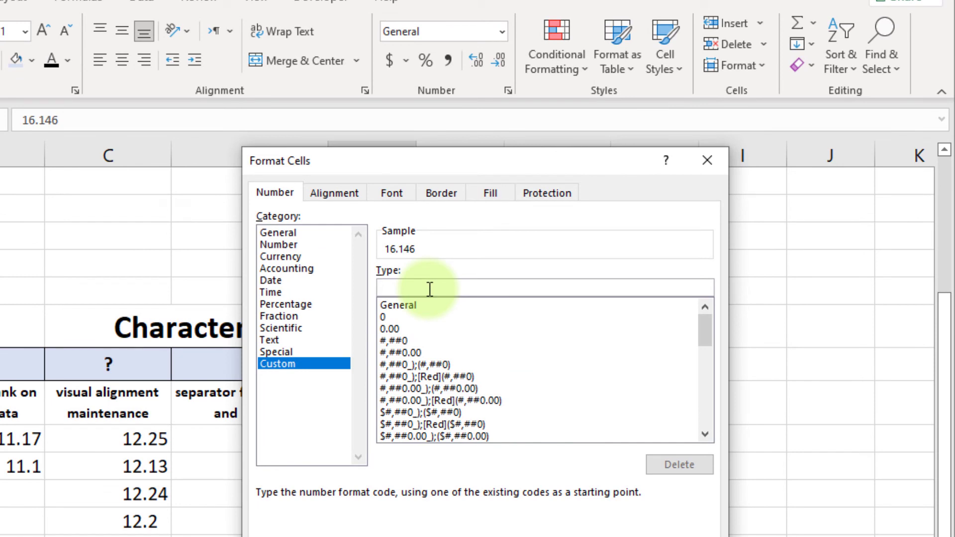
pyautogui.write('0.0')
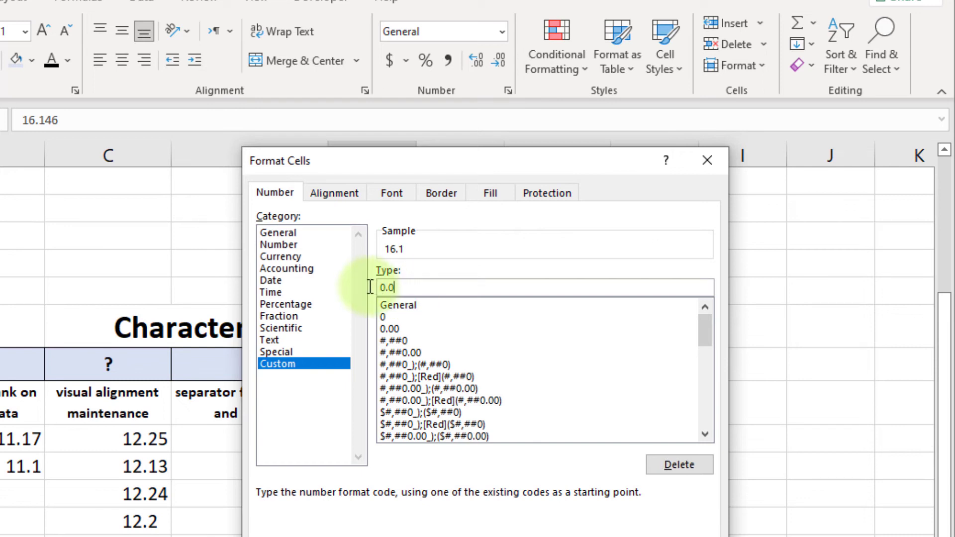
pyautogui.write('_)')
pyautogui.write(';(0.0)')
pyautogui.press('Return')
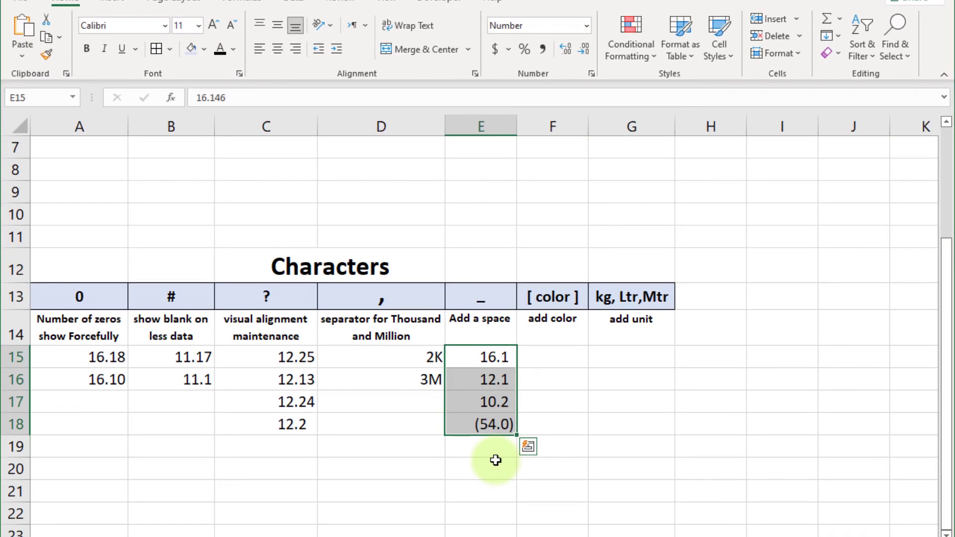
pyautogui.click(496, 461)
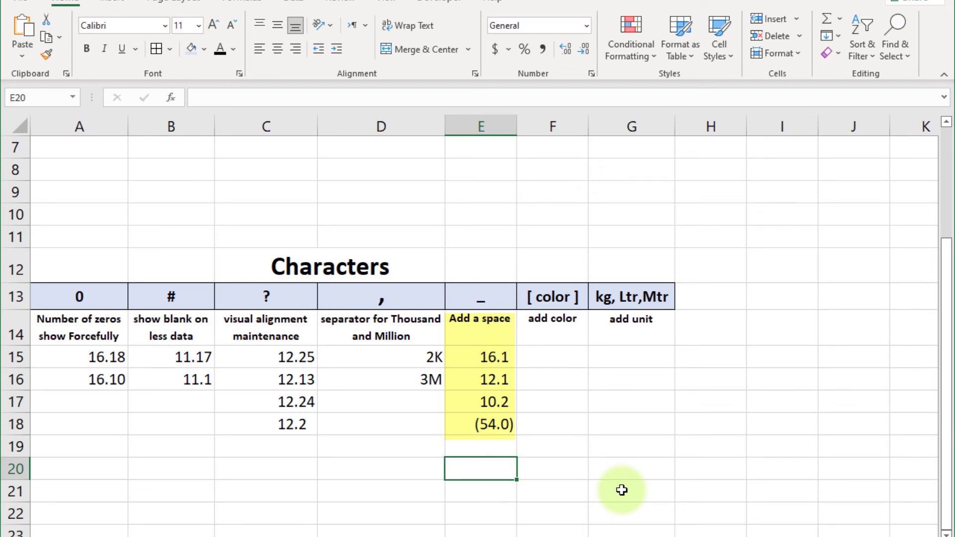
# Step: Enter 10.26 in F15 and -25 in F16 as sample values under "add color"
pyautogui.click(573, 356)
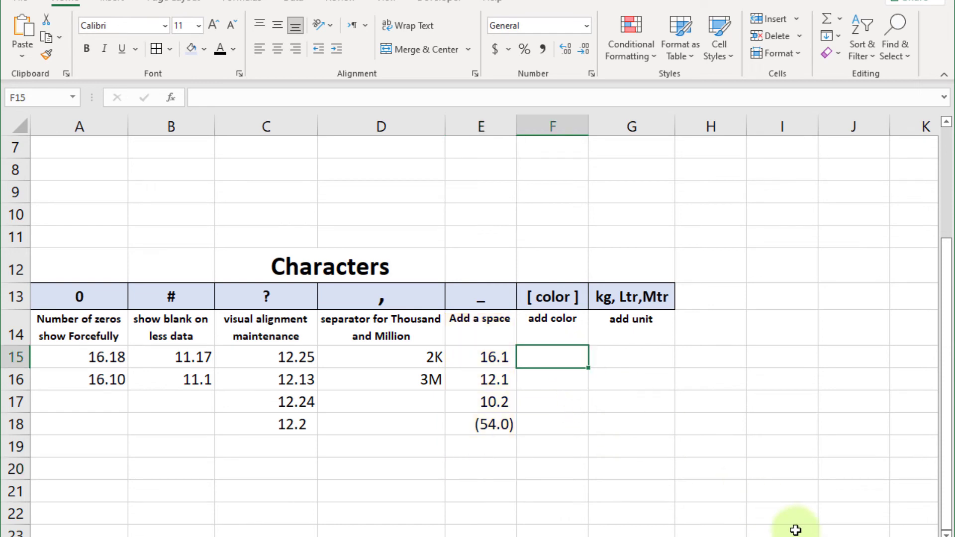
pyautogui.write('10.26')
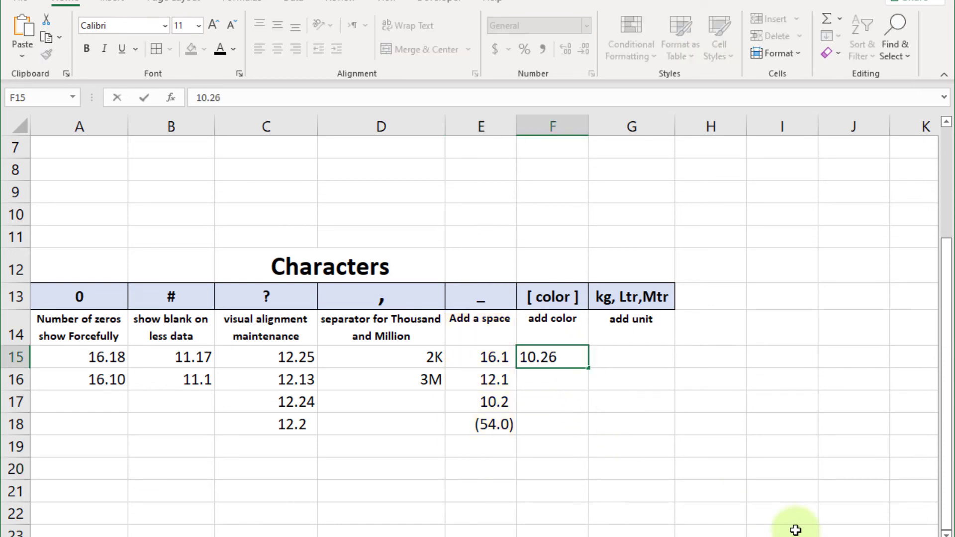
pyautogui.press('Return')
pyautogui.write('-25')
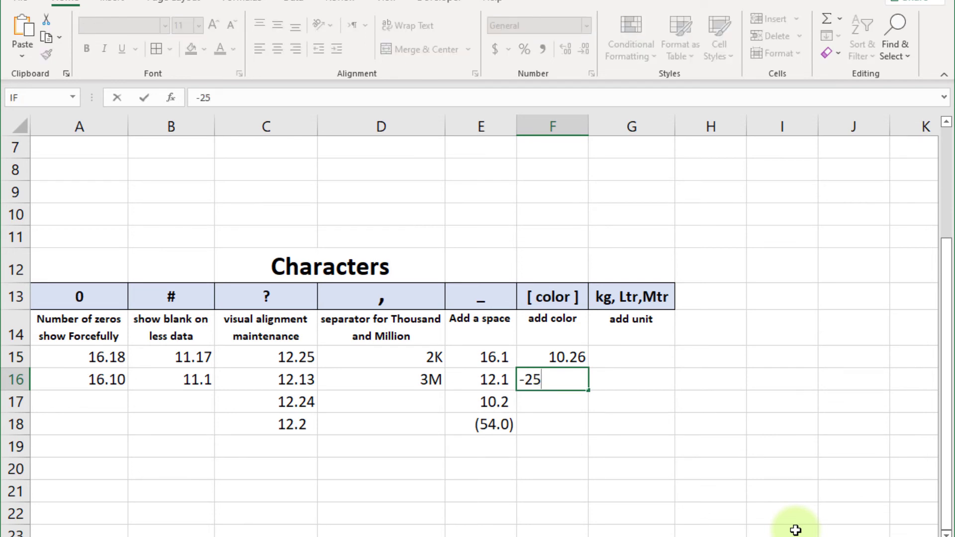
pyautogui.press('Return')
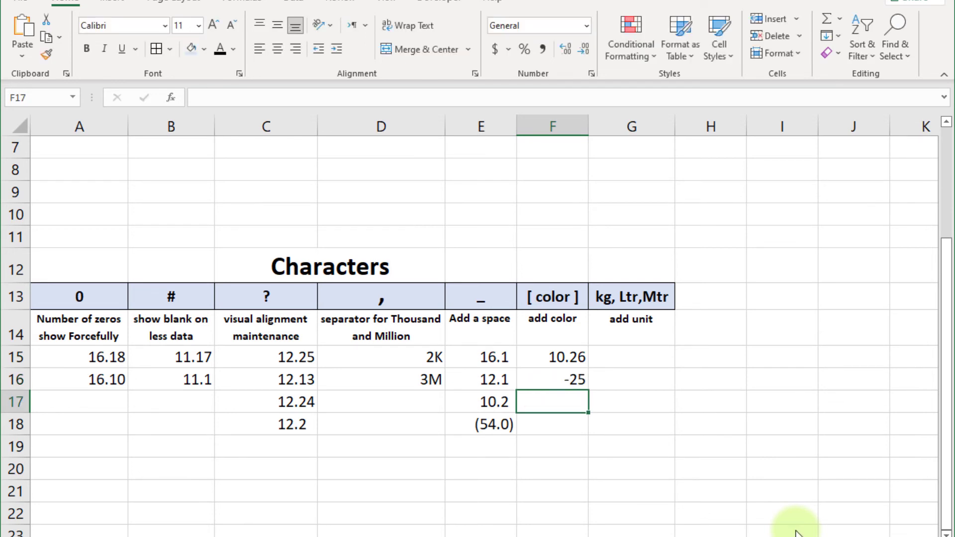
# Step: Apply the custom number format 0.0;[red](0.0) to F15:F16 to show negatives in red brackets
pyautogui.moveTo(554, 356); pyautogui.dragTo(560, 378)
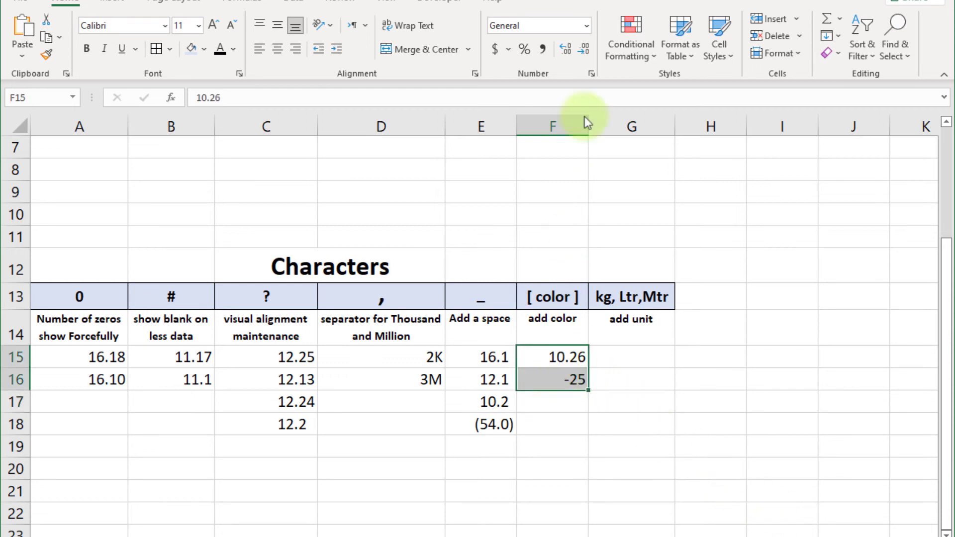
pyautogui.click(591, 73)
pyautogui.click(413, 298)
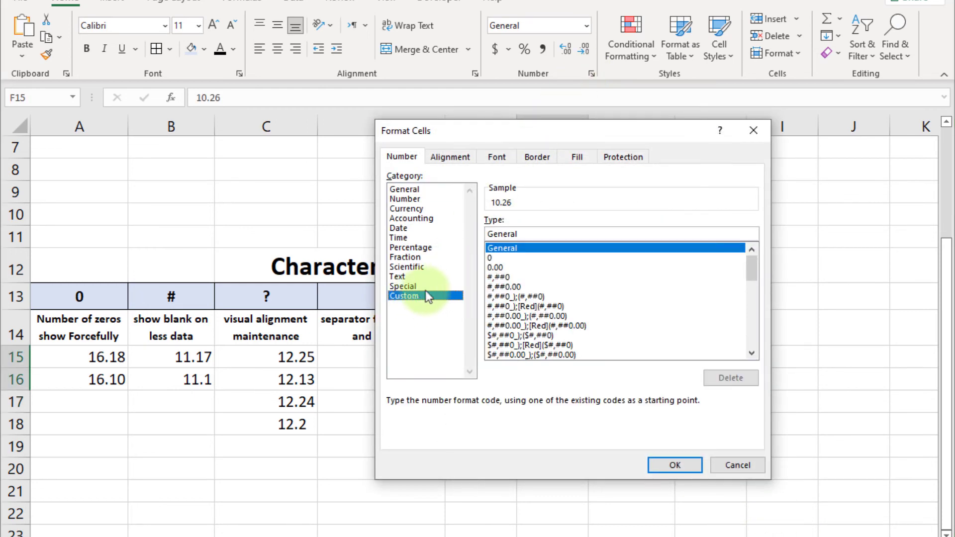
pyautogui.moveTo(532, 234); pyautogui.dragTo(479, 236)
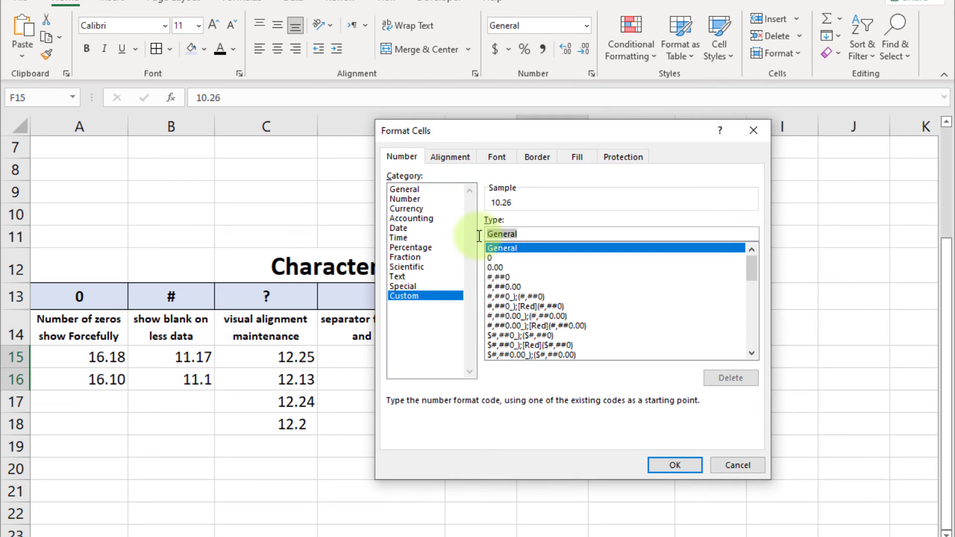
pyautogui.write('0.0')
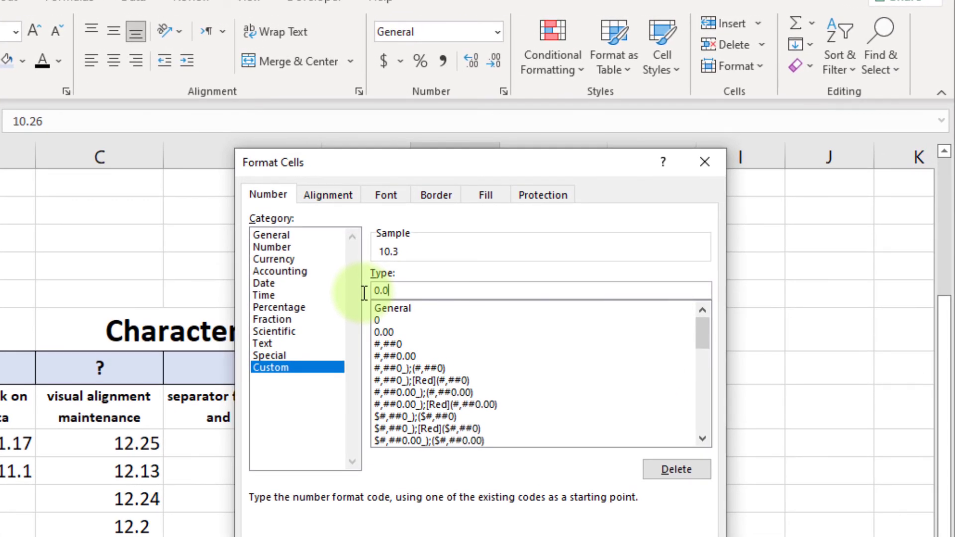
pyautogui.write(';[ red ](0.0')
pyautogui.press('Home')
pyautogui.press('Right')
pyautogui.press('Right')
pyautogui.press('Right')
pyautogui.press('Right')
pyautogui.press('Right')
pyautogui.press('Delete')
pyautogui.press('Right')
pyautogui.press('Right')
pyautogui.press('Right')
pyautogui.press('Delete')
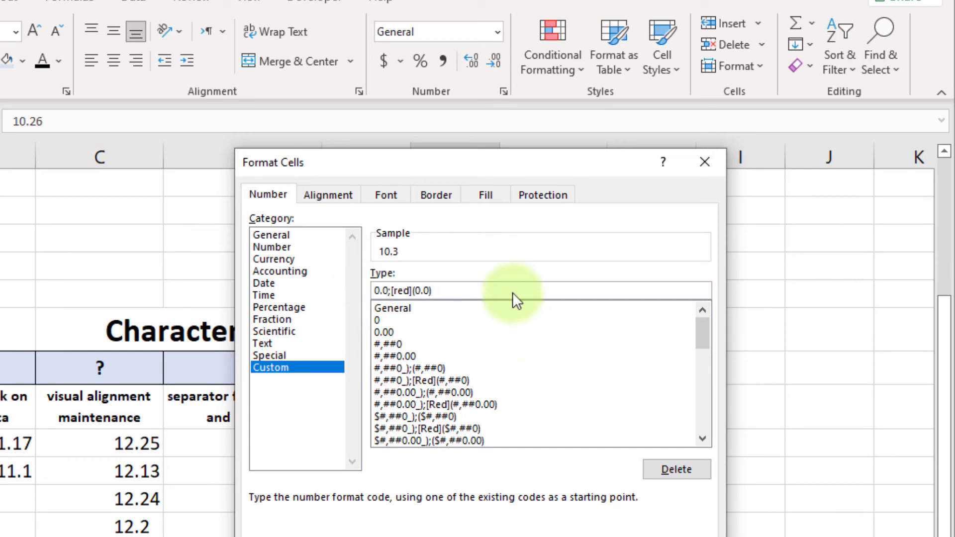
pyautogui.write(')')
pyautogui.click(597, 528)
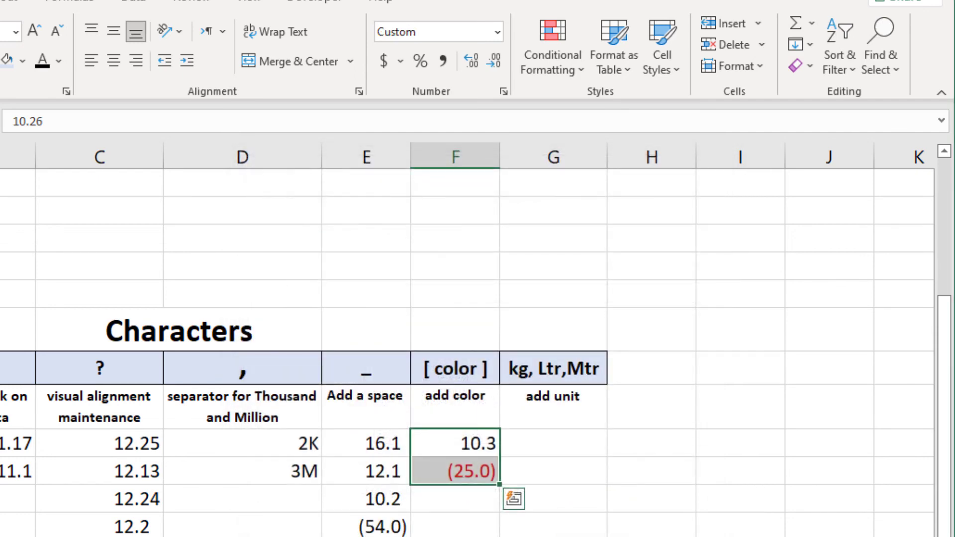
pyautogui.press('Right')
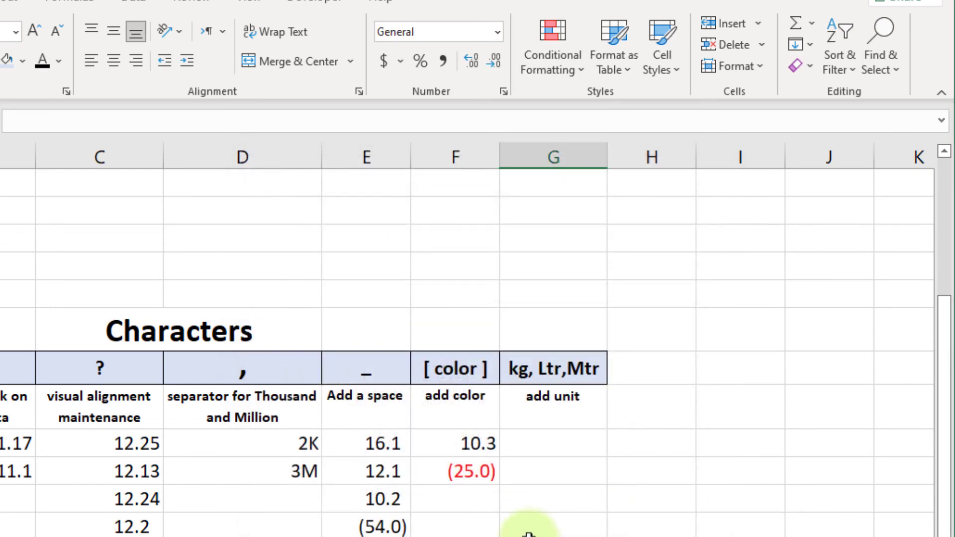
# Step: Change the custom number format of F15:F16 to [Green]0.0;[Red](0.0) so positive values show in green
pyautogui.click(478, 445)
pyautogui.moveTo(478, 463); pyautogui.dragTo(477, 472)
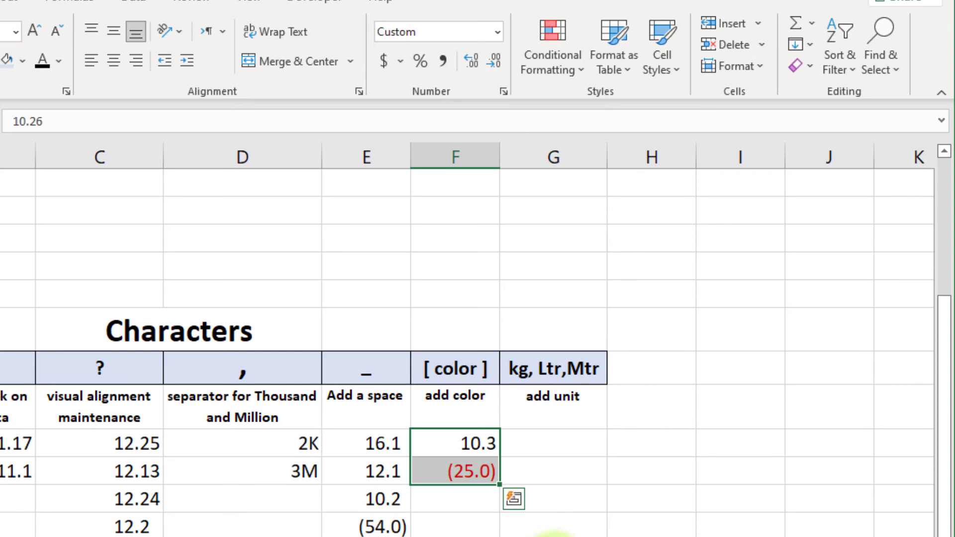
pyautogui.click(552, 530)
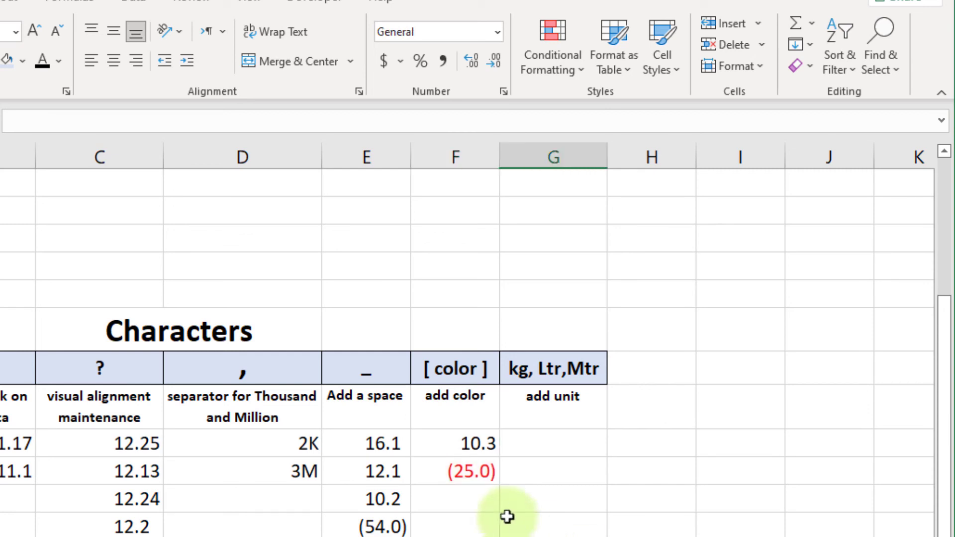
pyautogui.moveTo(478, 443); pyautogui.dragTo(477, 471)
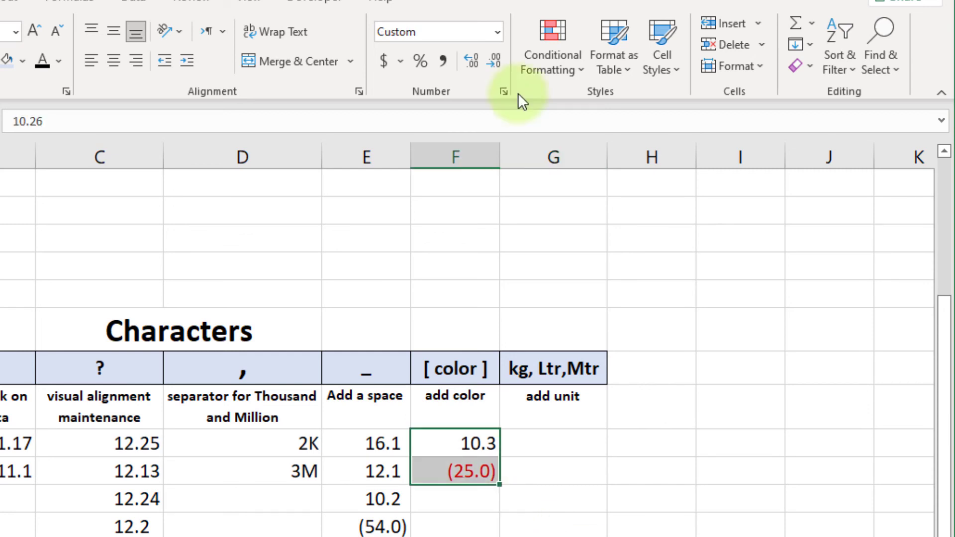
pyautogui.click(501, 92)
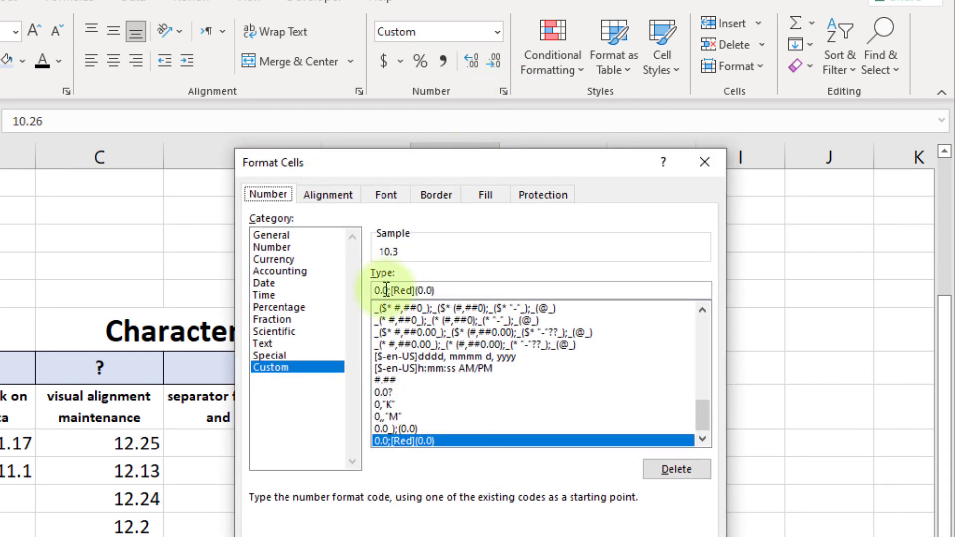
pyautogui.click(383, 290)
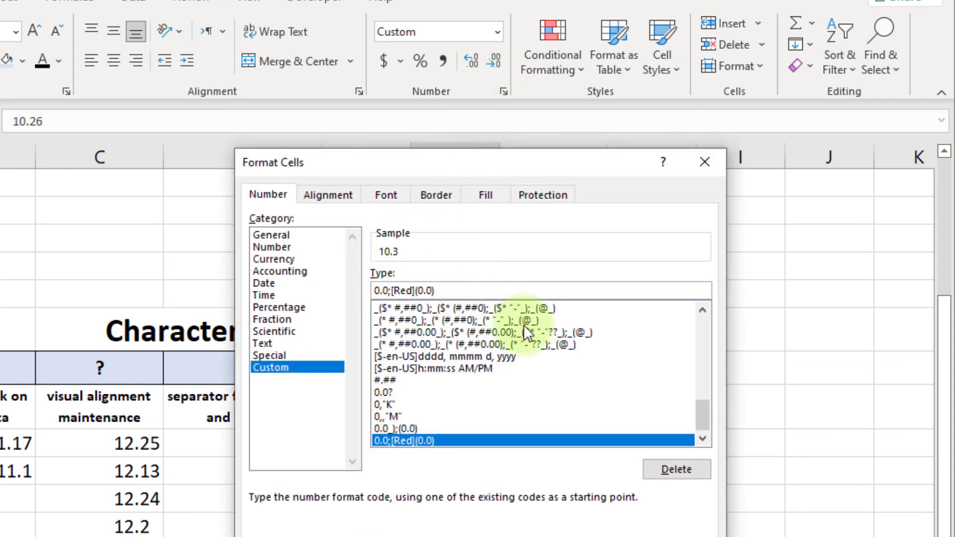
pyautogui.write('[]')
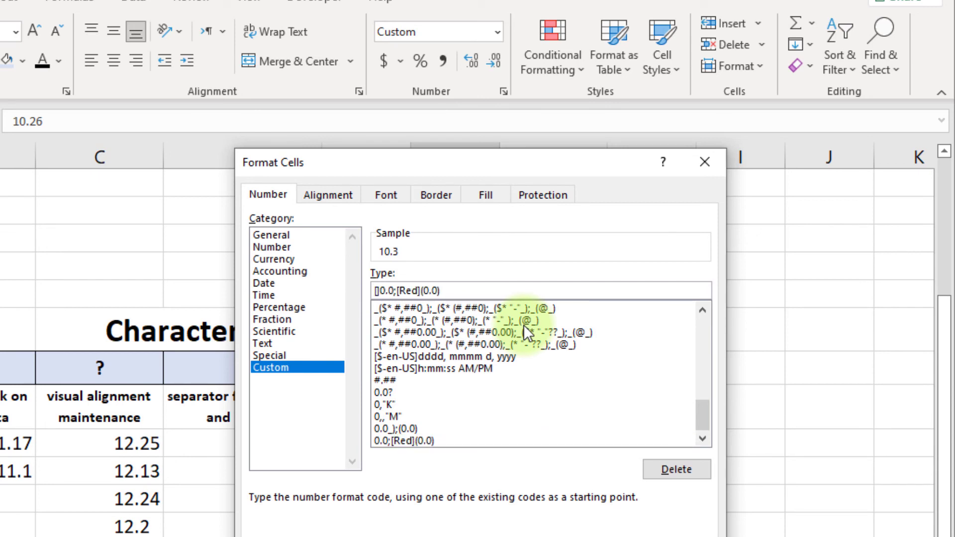
pyautogui.write('G')
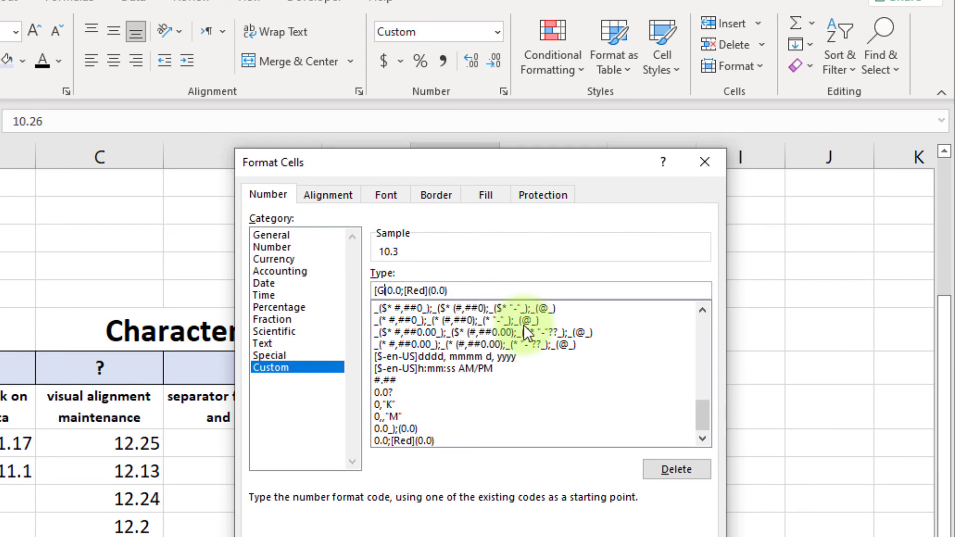
pyautogui.write('reen')
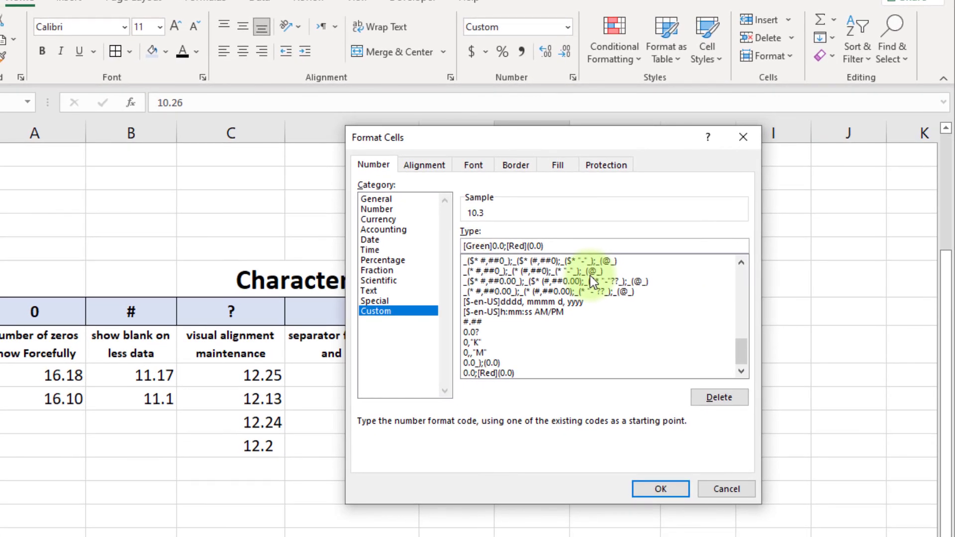
pyautogui.click(654, 486)
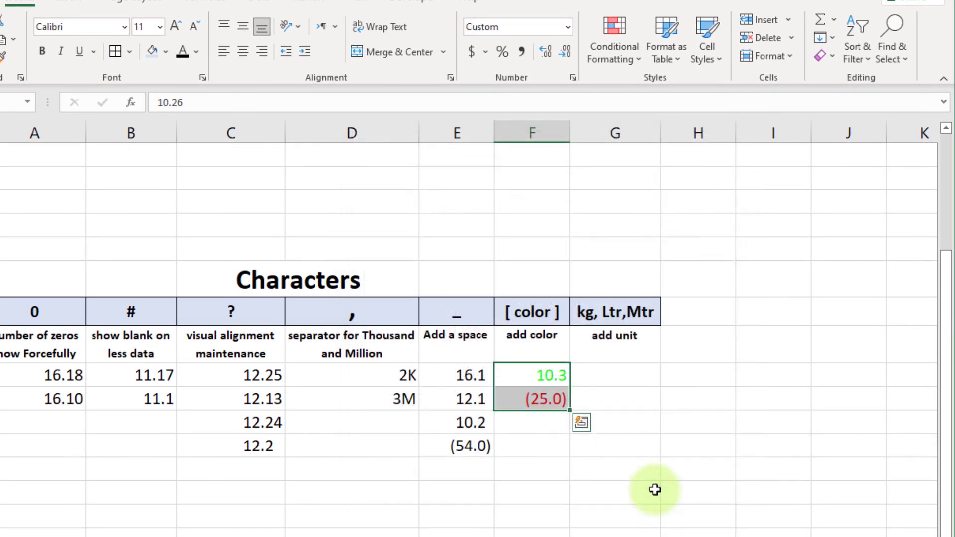
pyautogui.click(651, 419)
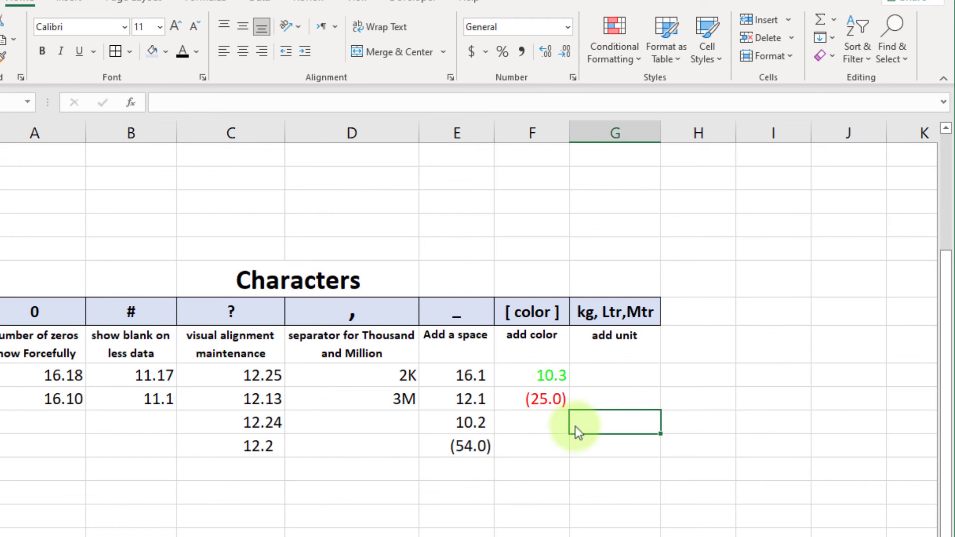
# Step: Enter 25 in G15 and 35 in G16 as sample values under "add unit"
pyautogui.click(621, 383)
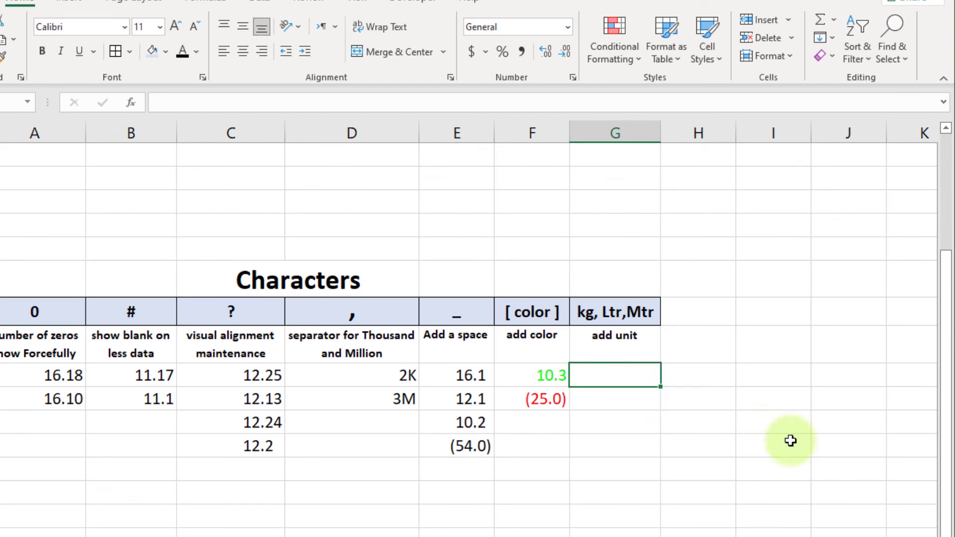
pyautogui.write('25')
pyautogui.press('Return')
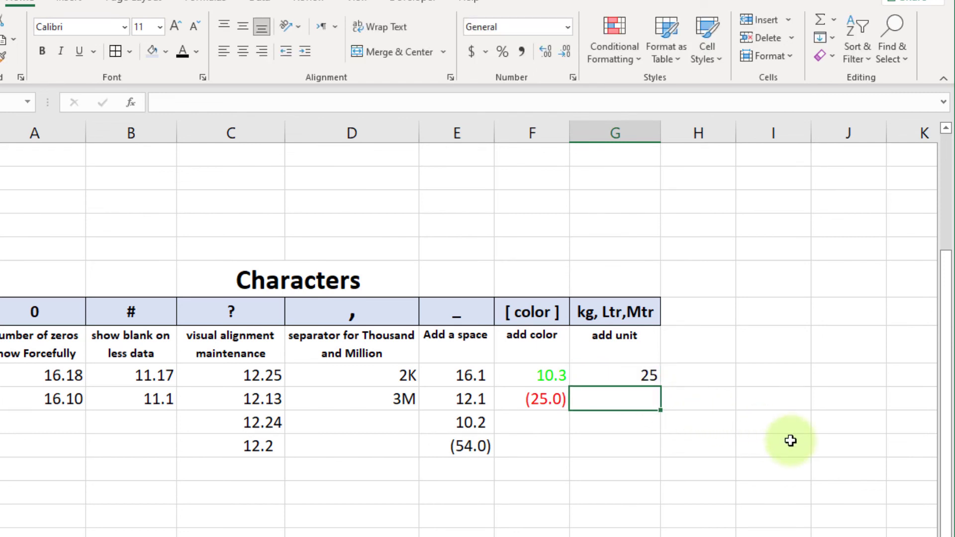
pyautogui.write('35')
pyautogui.press('Return')
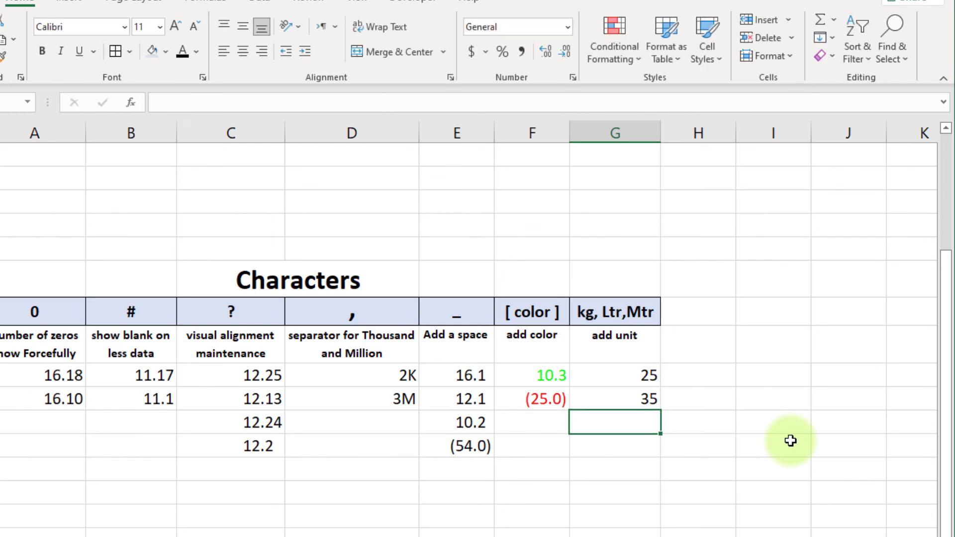
# Step: Apply the custom number format 0"KG" to G15:G16 to append the unit to the values
pyautogui.click(618, 374)
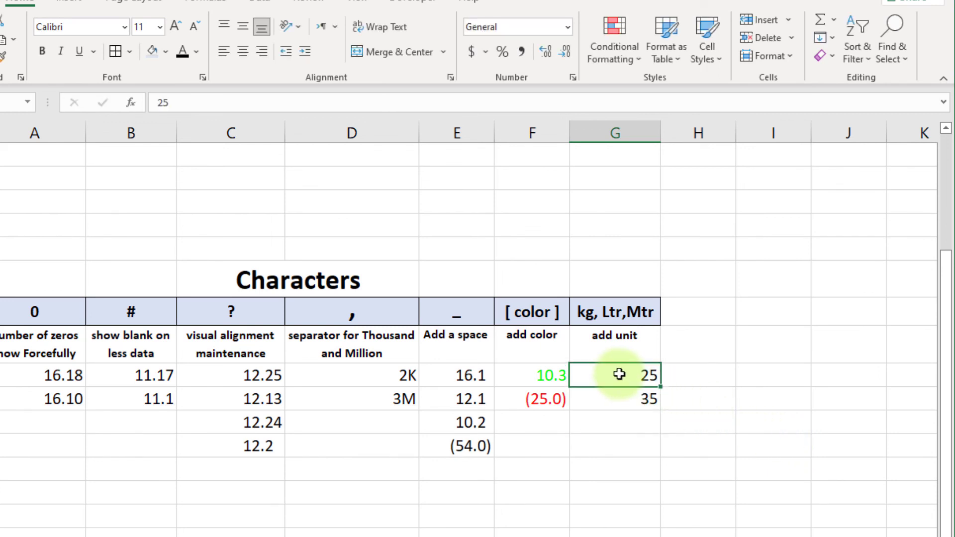
pyautogui.moveTo(637, 374); pyautogui.dragTo(645, 395)
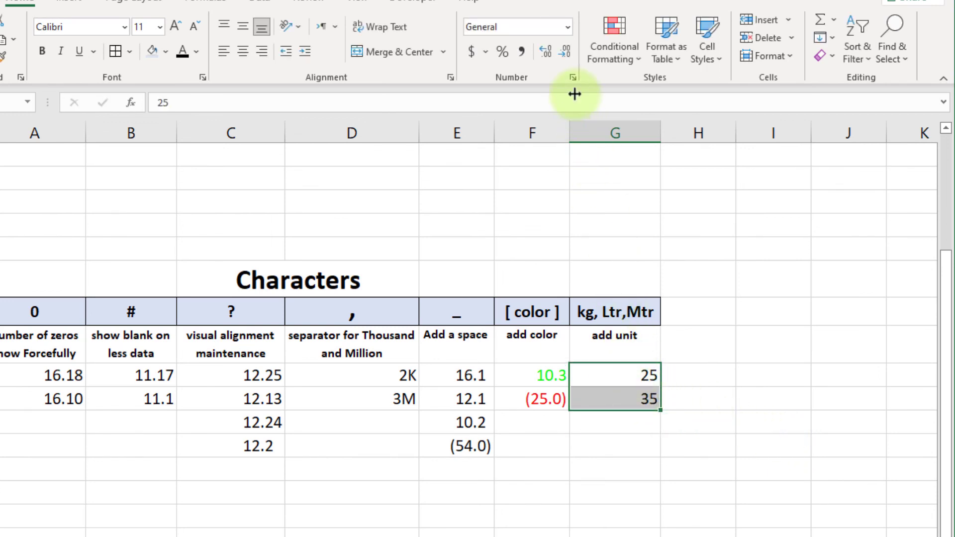
pyautogui.click(572, 78)
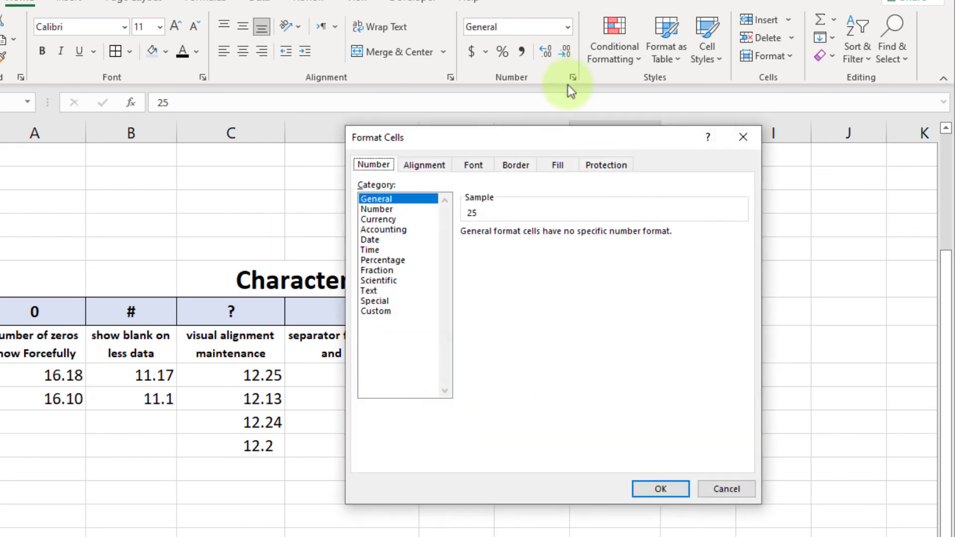
pyautogui.click(380, 312)
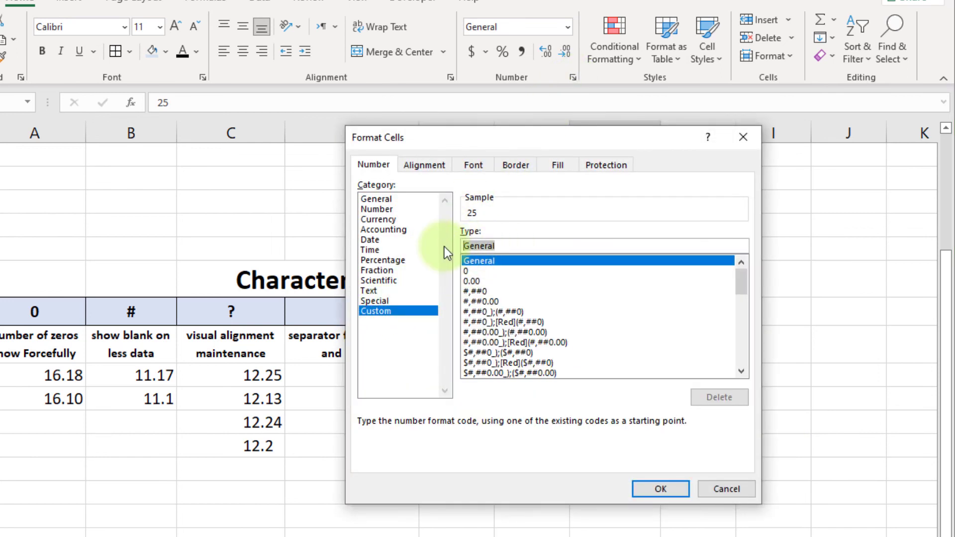
pyautogui.press('BackSpace')
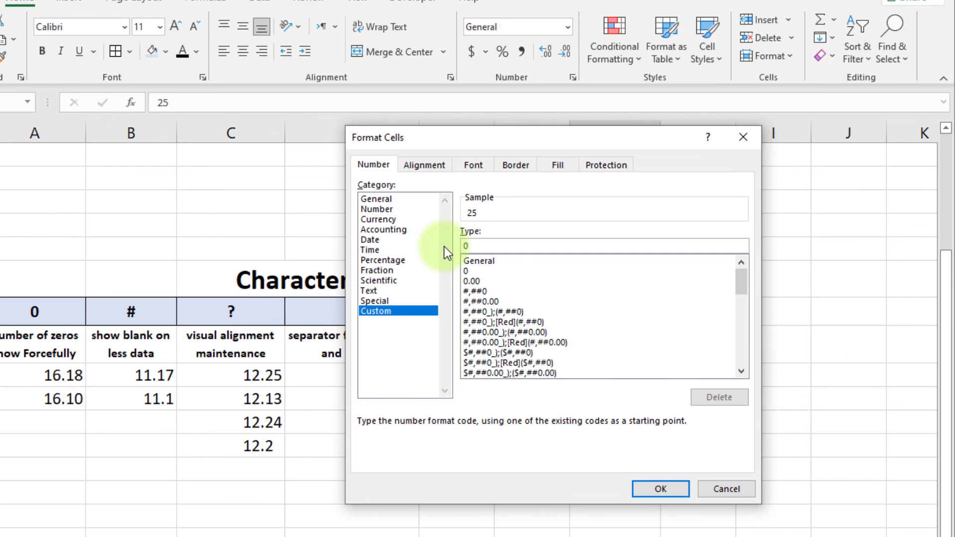
pyautogui.write('0""')
pyautogui.press('Left')
pyautogui.write('KG')
pyautogui.click(662, 490)
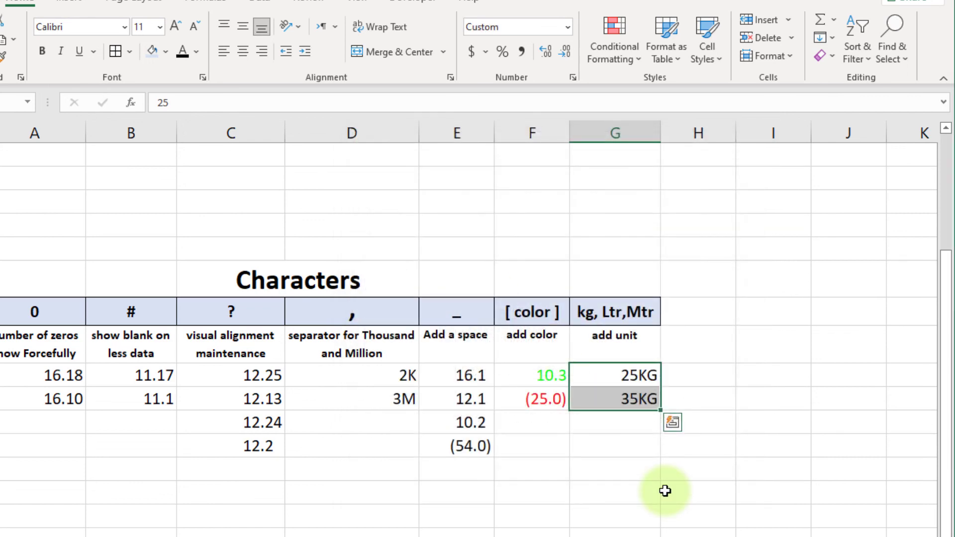
# Step: Total the two unit values in G17 with AutoSum, using the formula =SUM(G15:G16)
pyautogui.click(625, 429)
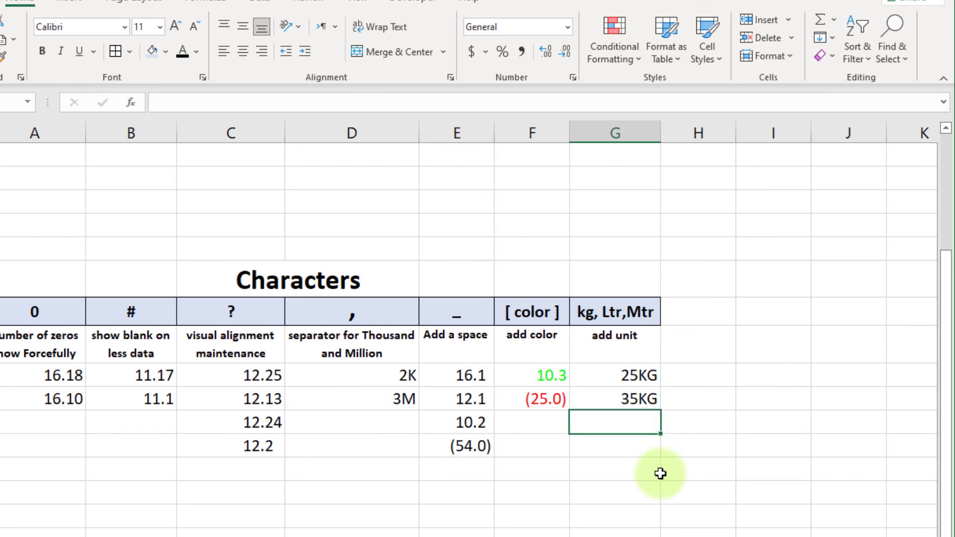
pyautogui.hotkey('alt', '=')
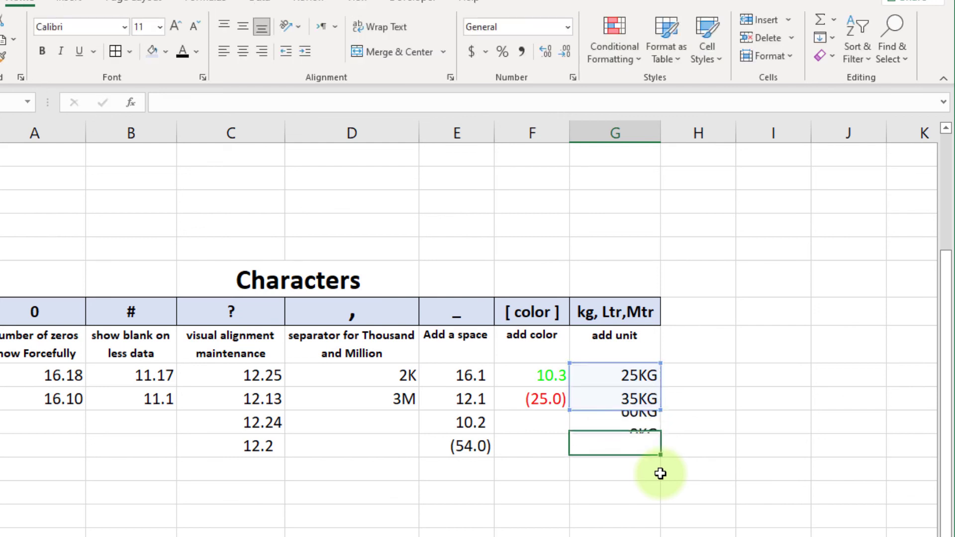
pyautogui.press('Return')
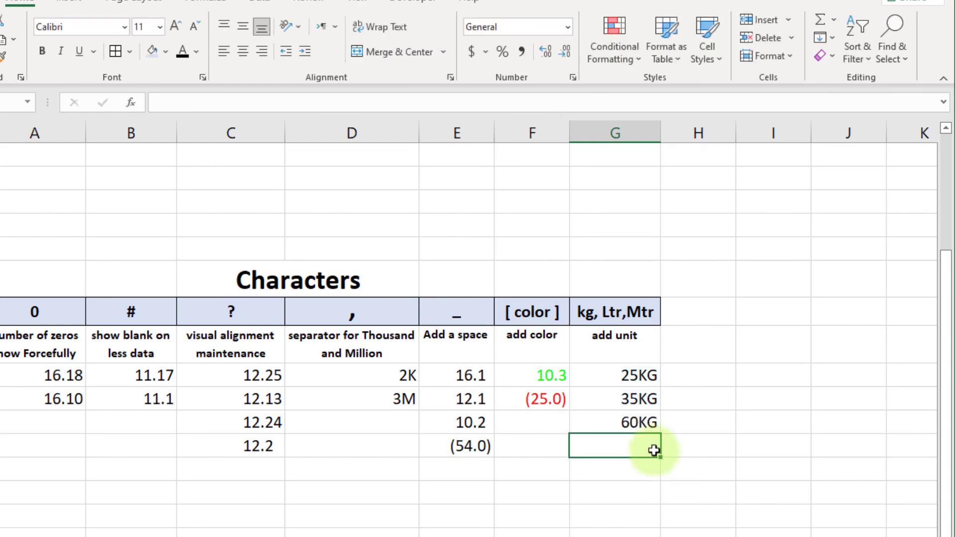
# Step: Examine the list of built-in and custom number format codes available for the total in G17
pyautogui.click(647, 422)
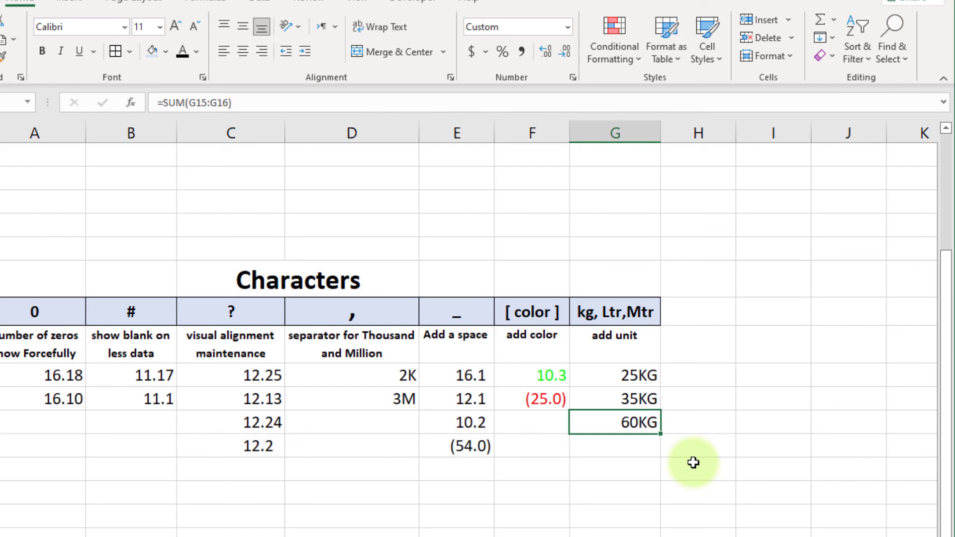
pyautogui.click(572, 78)
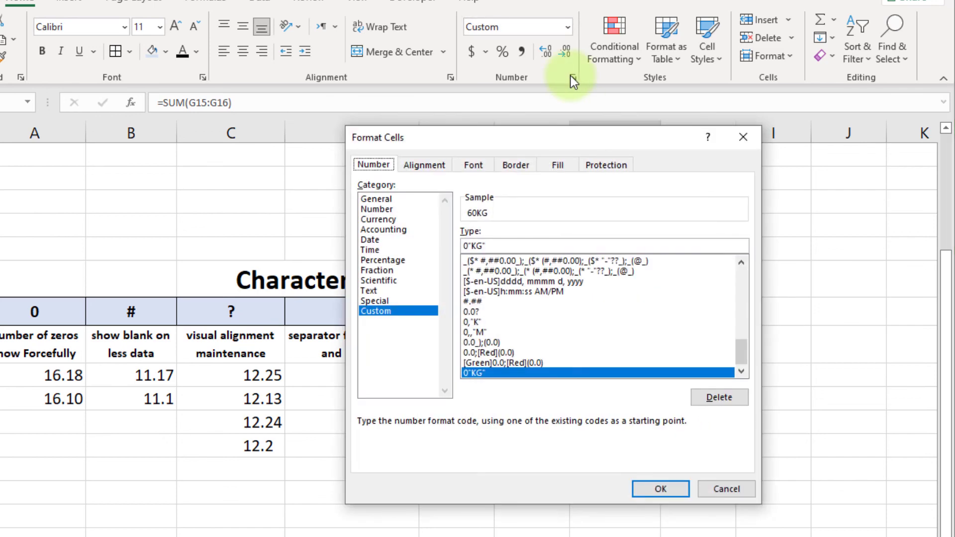
pyautogui.scroll(15, 574, 353)
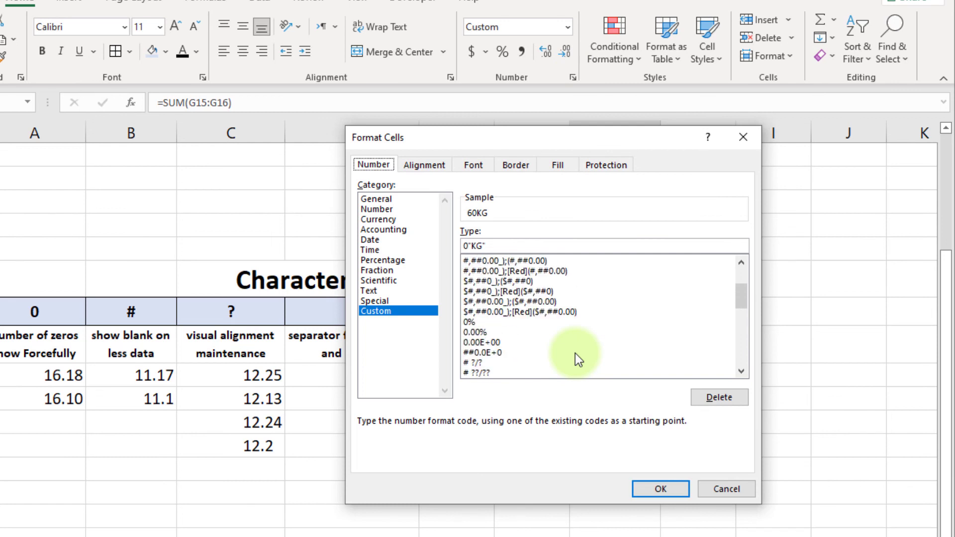
pyautogui.scroll(-3, 529, 296)
pyautogui.scroll(6, 529, 297)
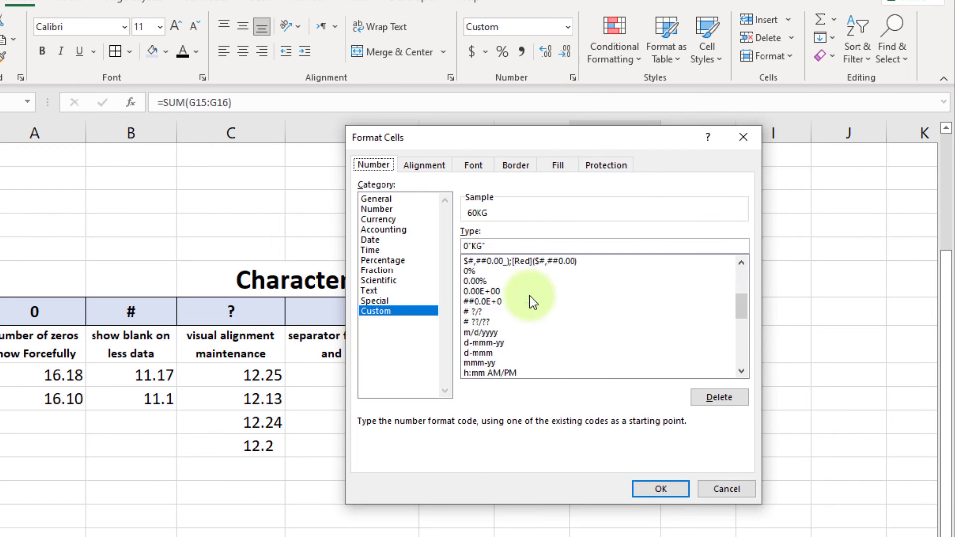
pyautogui.click(746, 141)
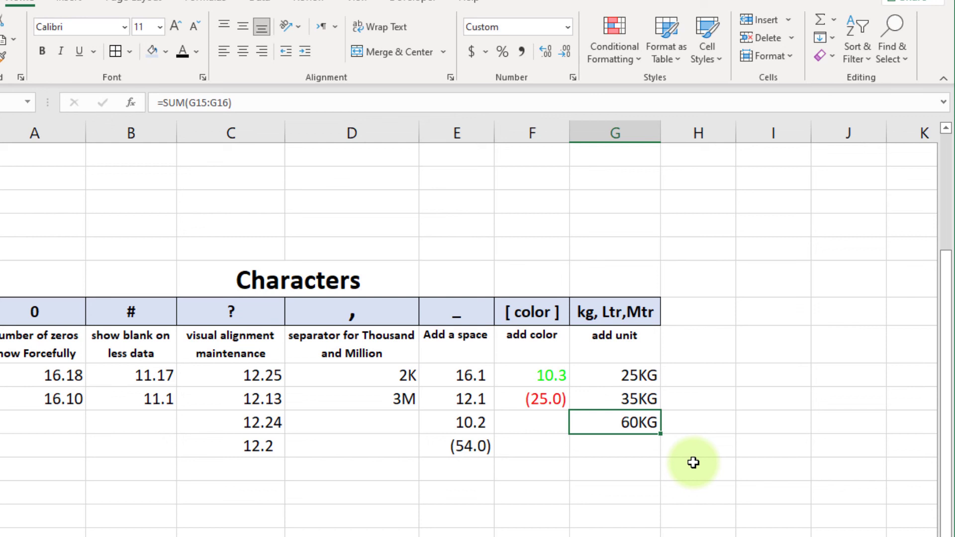
pyautogui.click(572, 77)
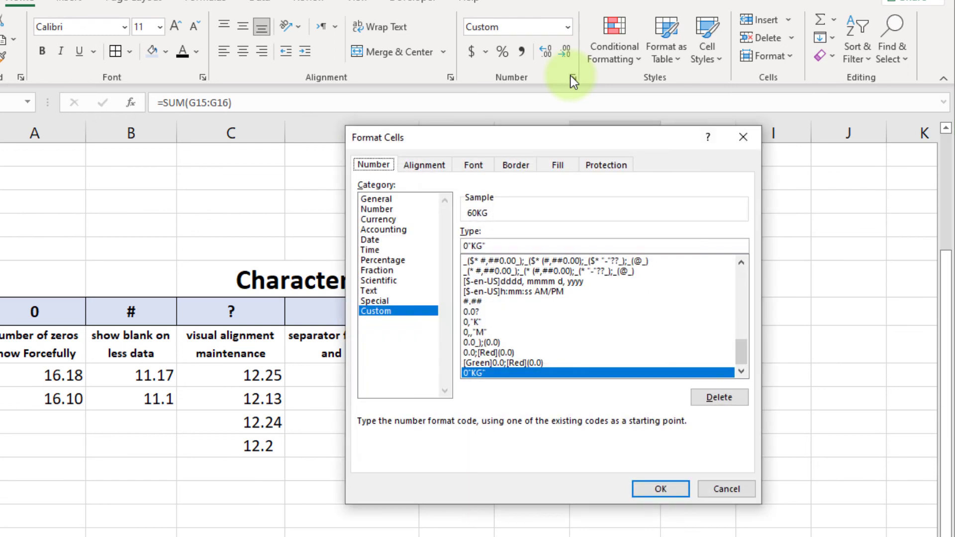
pyautogui.scroll(10, 574, 353)
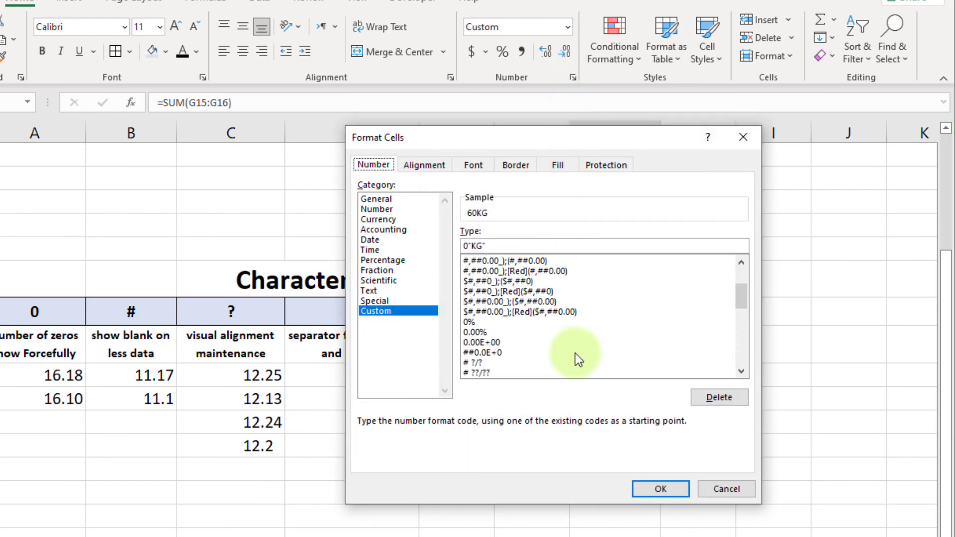
pyautogui.scroll(-5, 529, 297)
pyautogui.scroll(3, 530, 296)
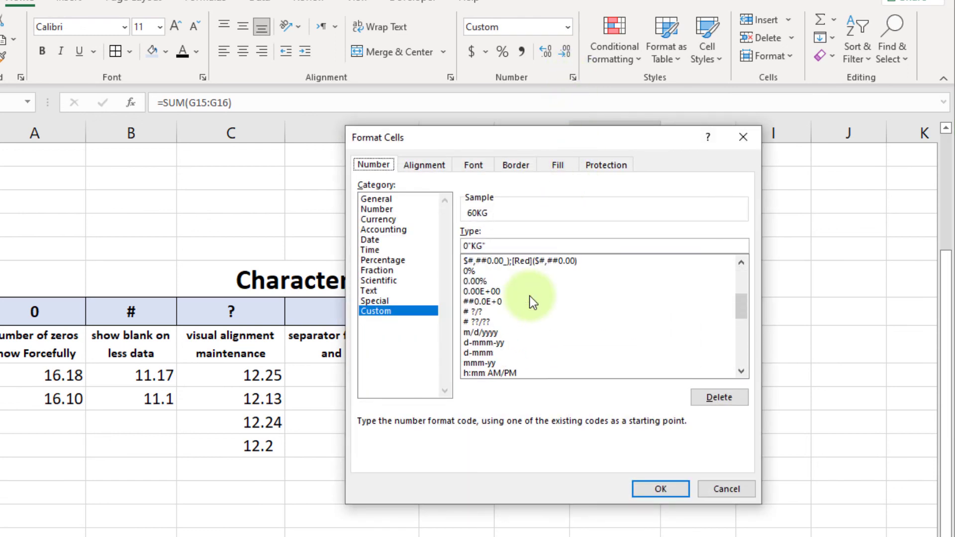
pyautogui.scroll(3, 529, 296)
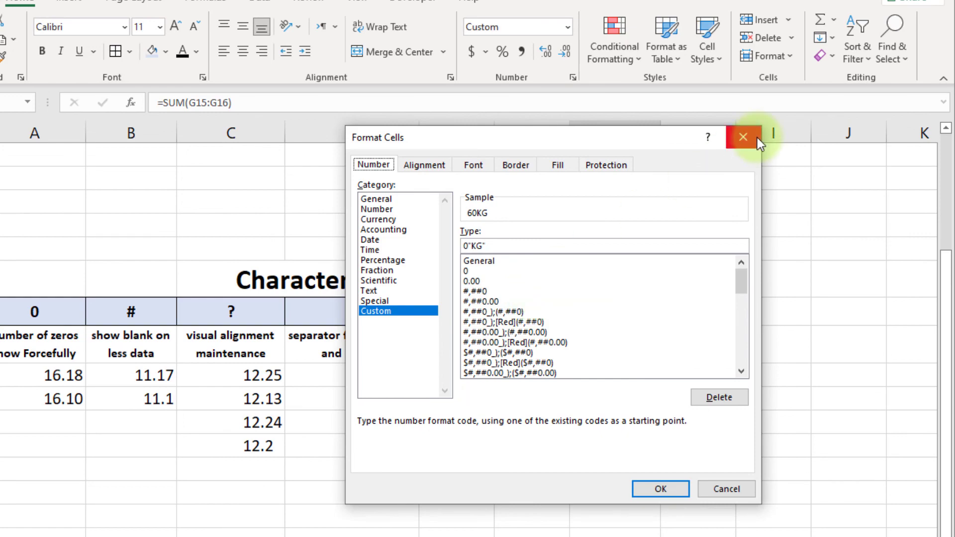